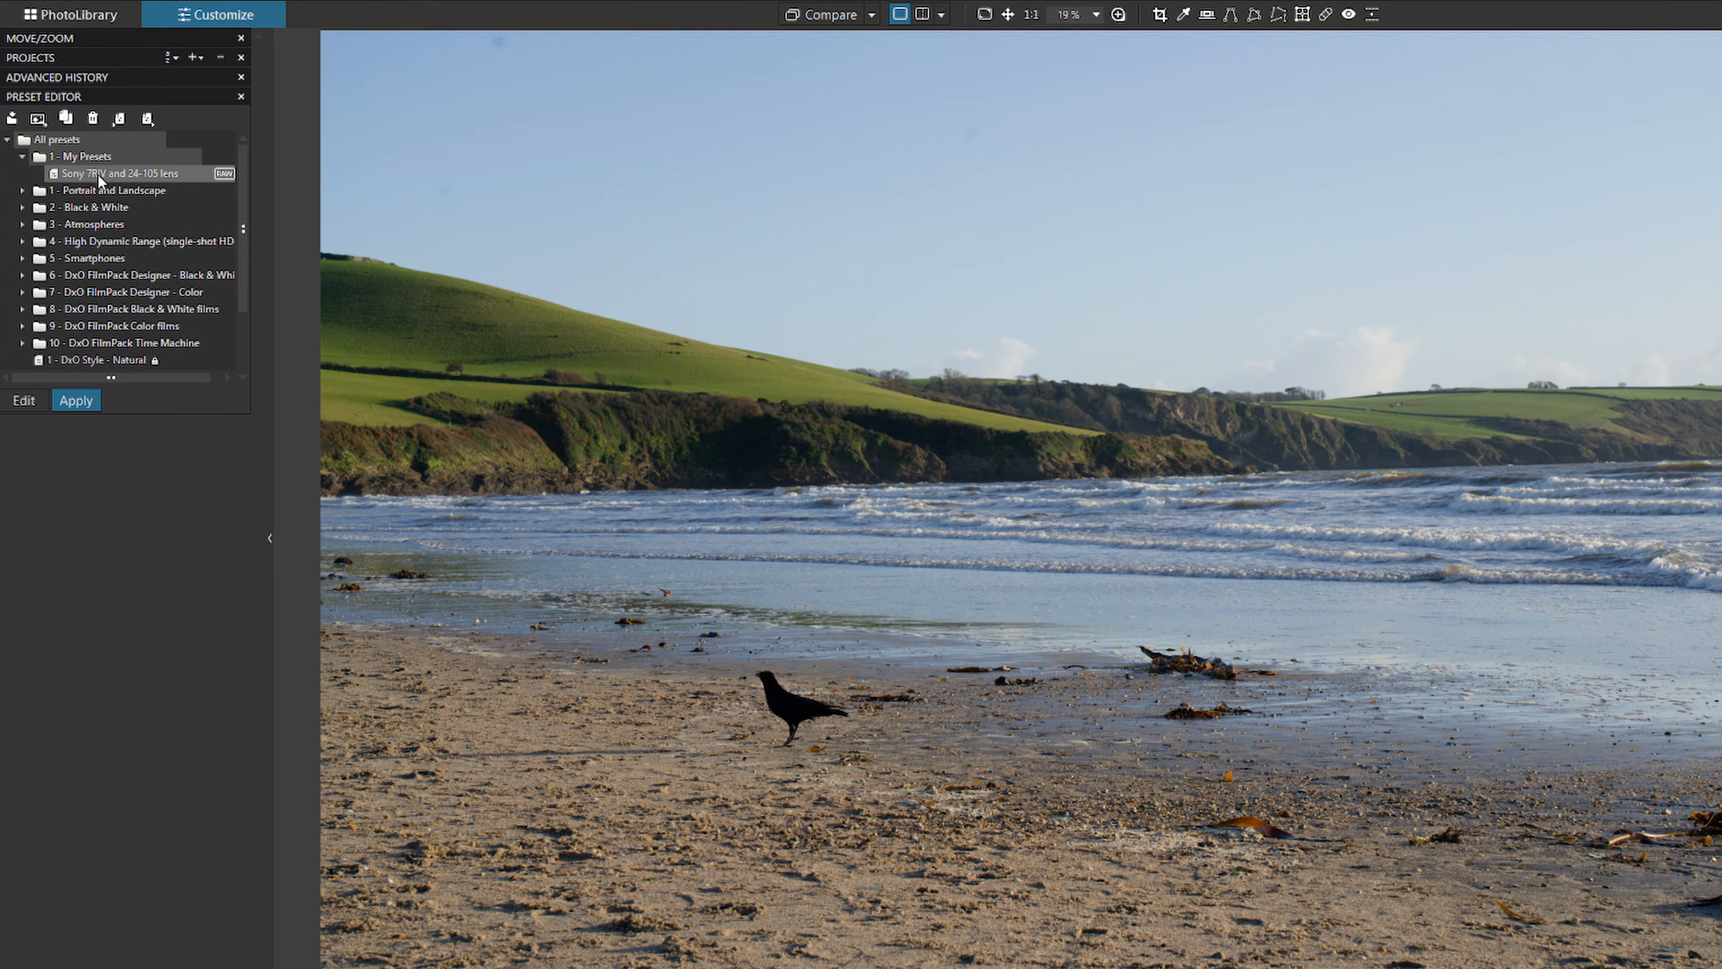
- Set the auto-apply preset for RAW images to "Sony 7RIV and 24-105 lens" in the preferences
{"action": "double_click", "coordinate": [99, 177]}
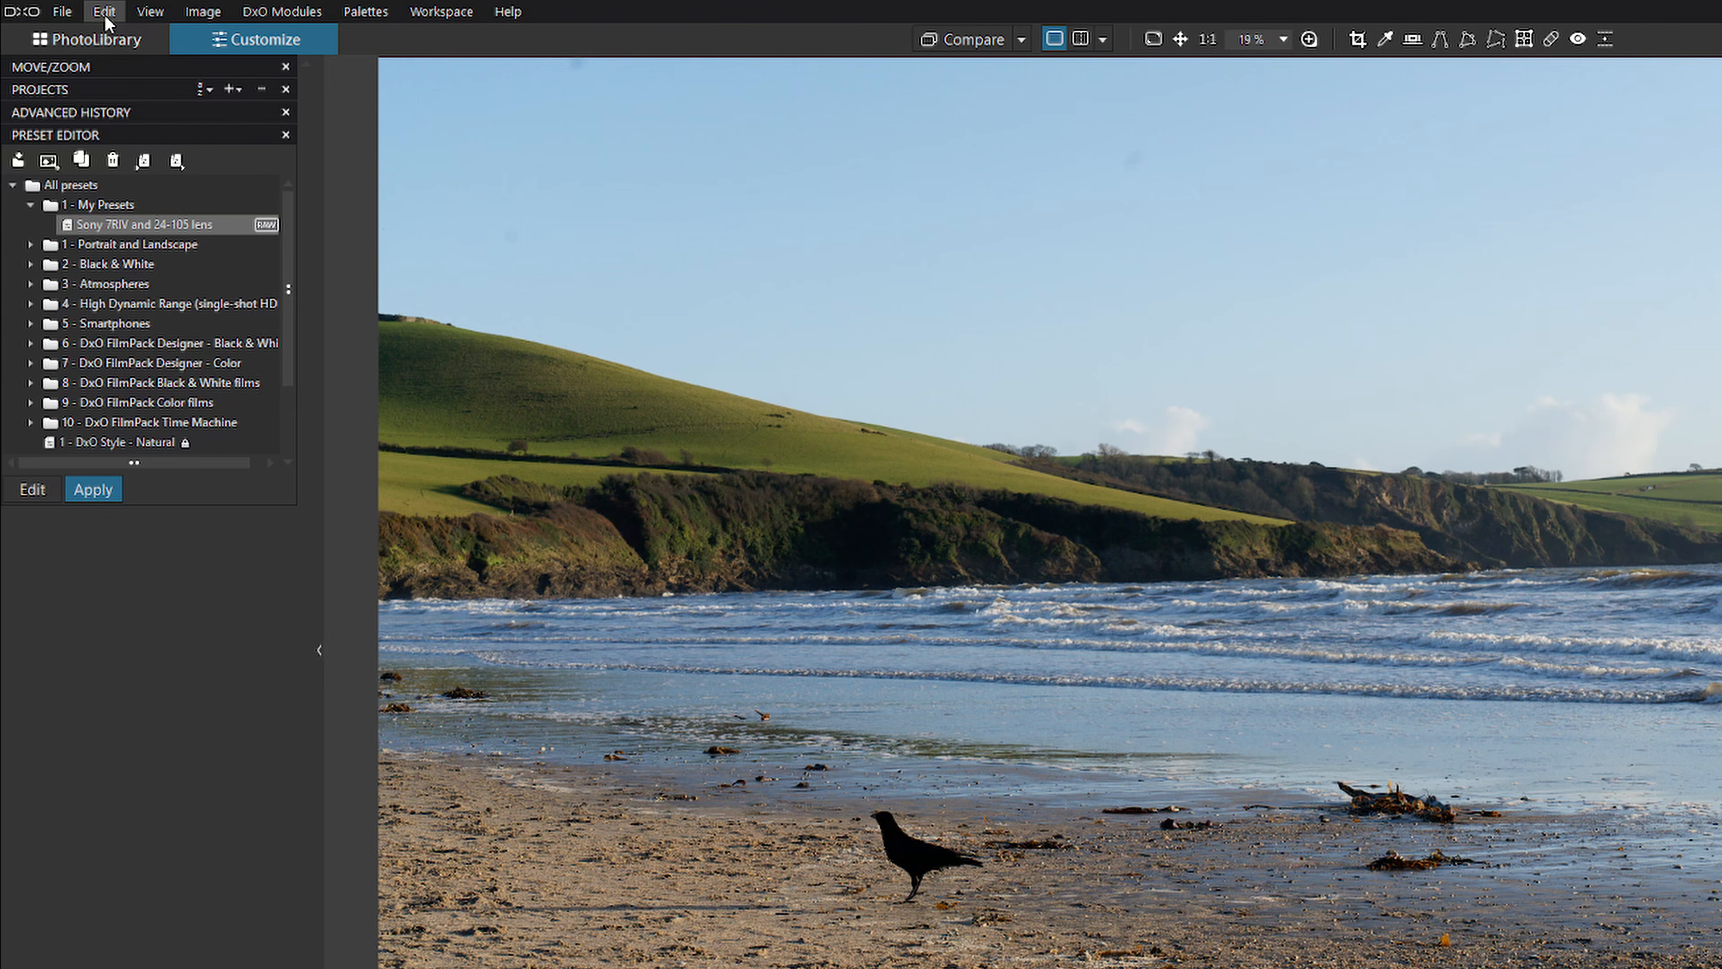
{"action": "left_click", "coordinate": [105, 17]}
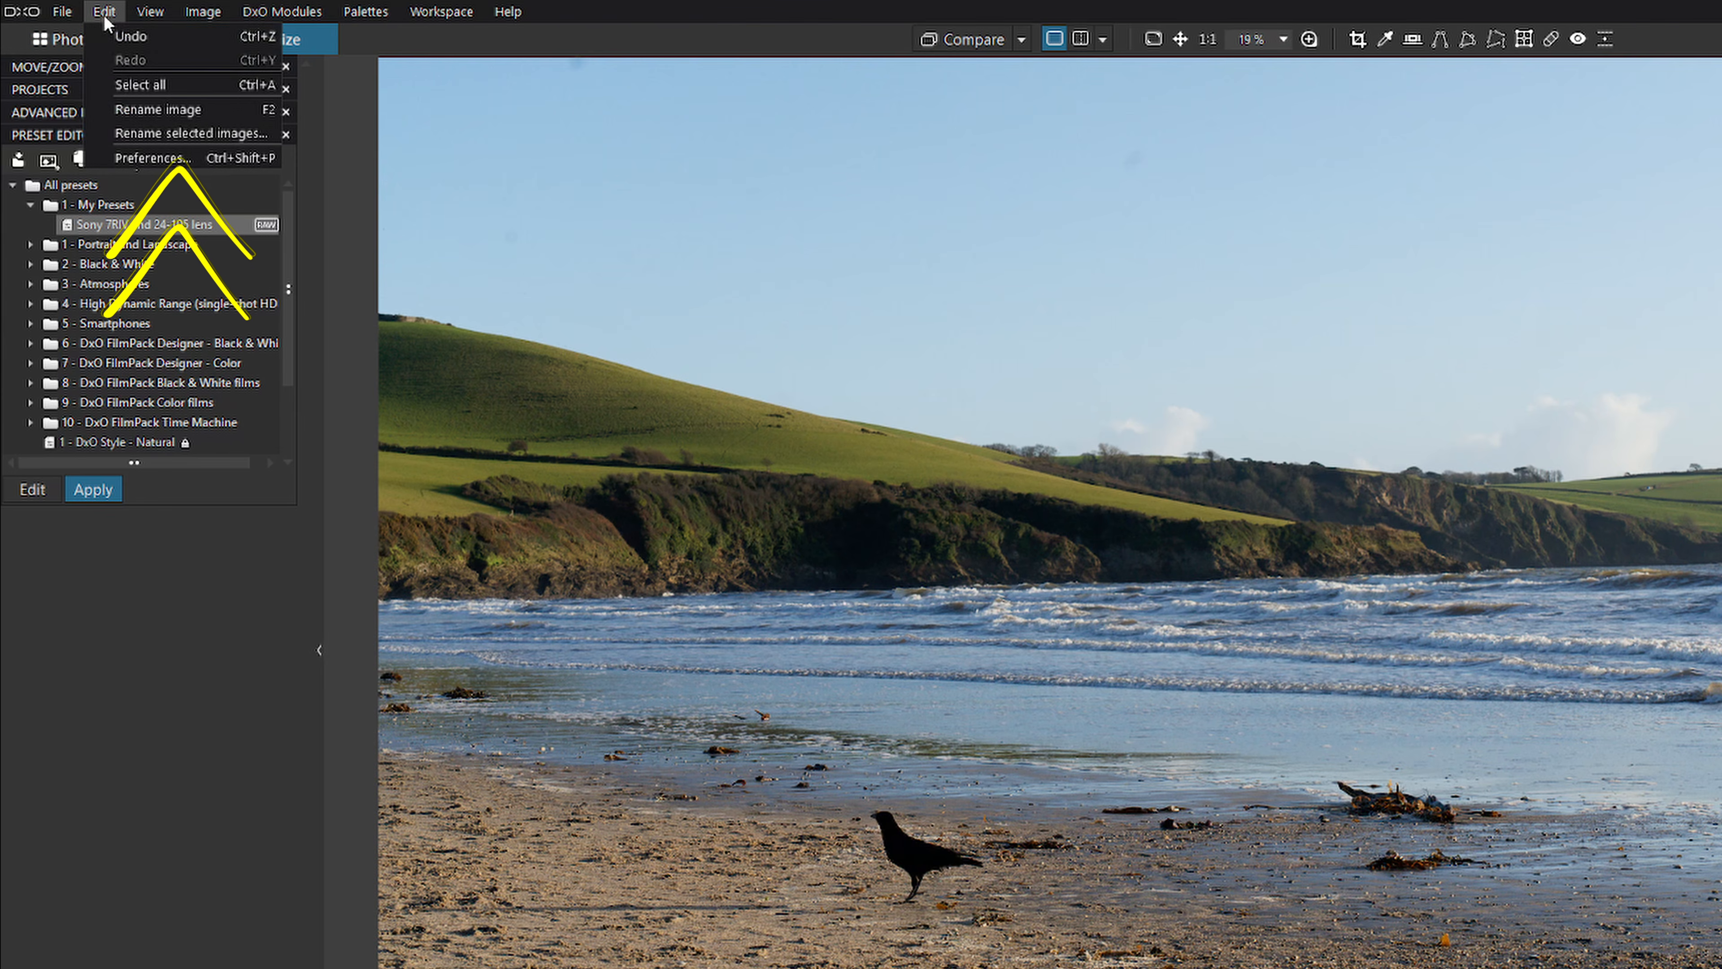
{"action": "left_click", "coordinate": [136, 158]}
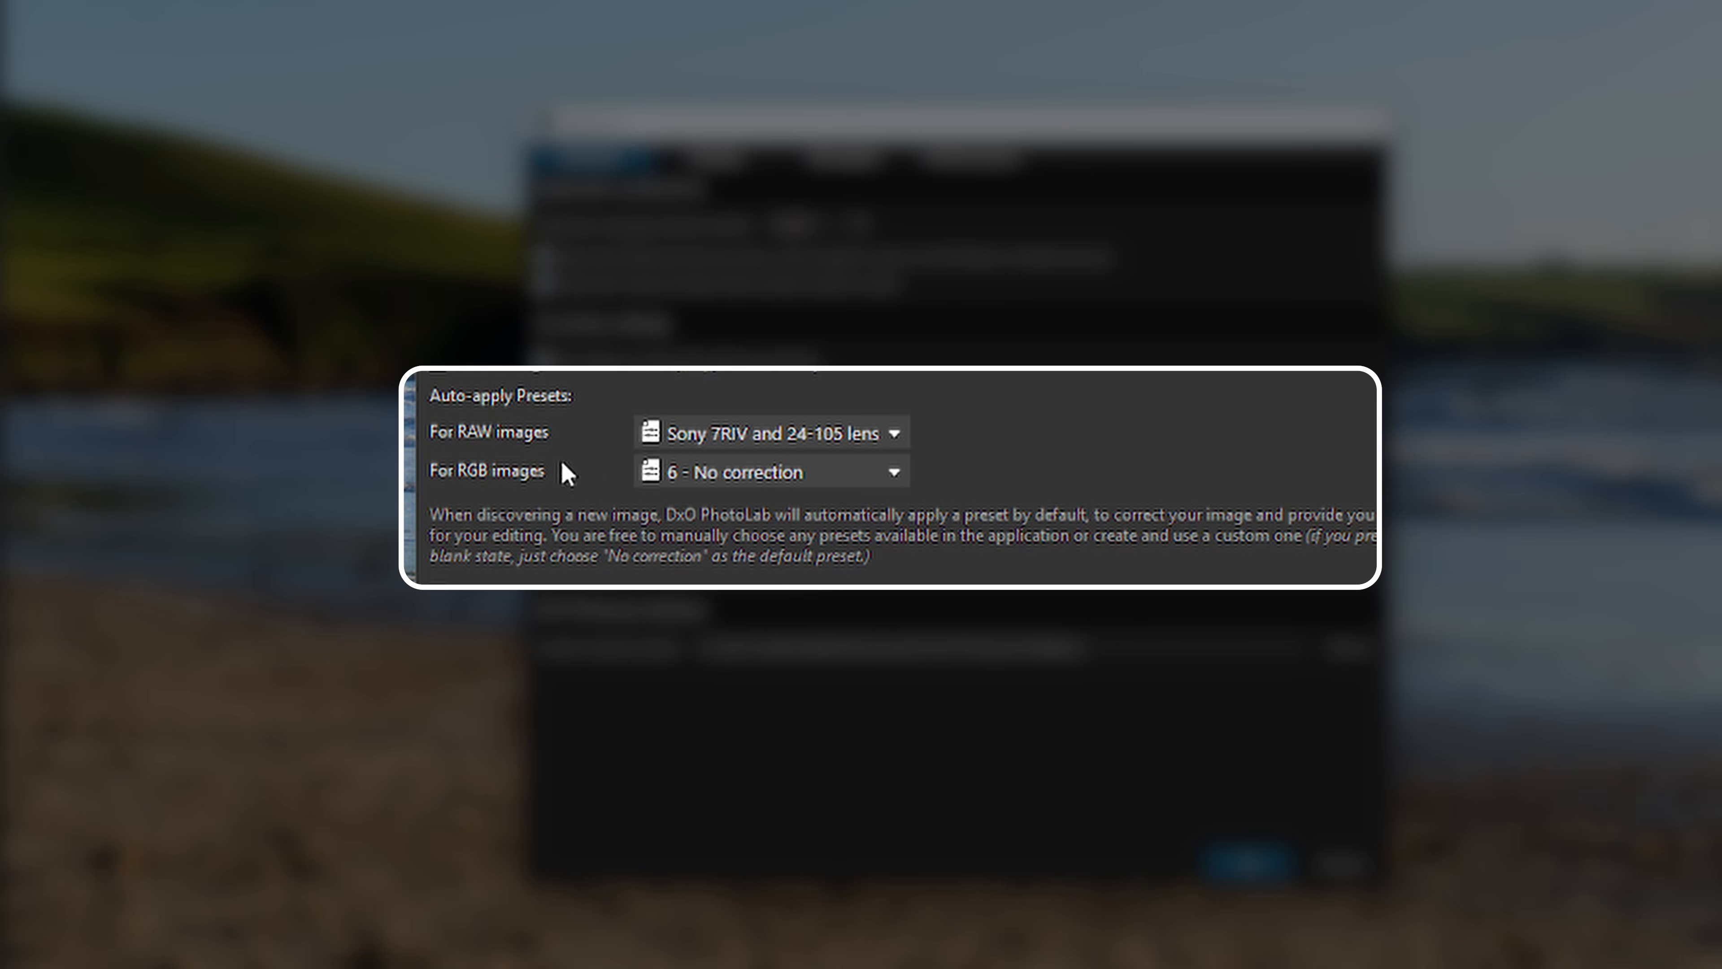
{"action": "left_click", "coordinate": [899, 438]}
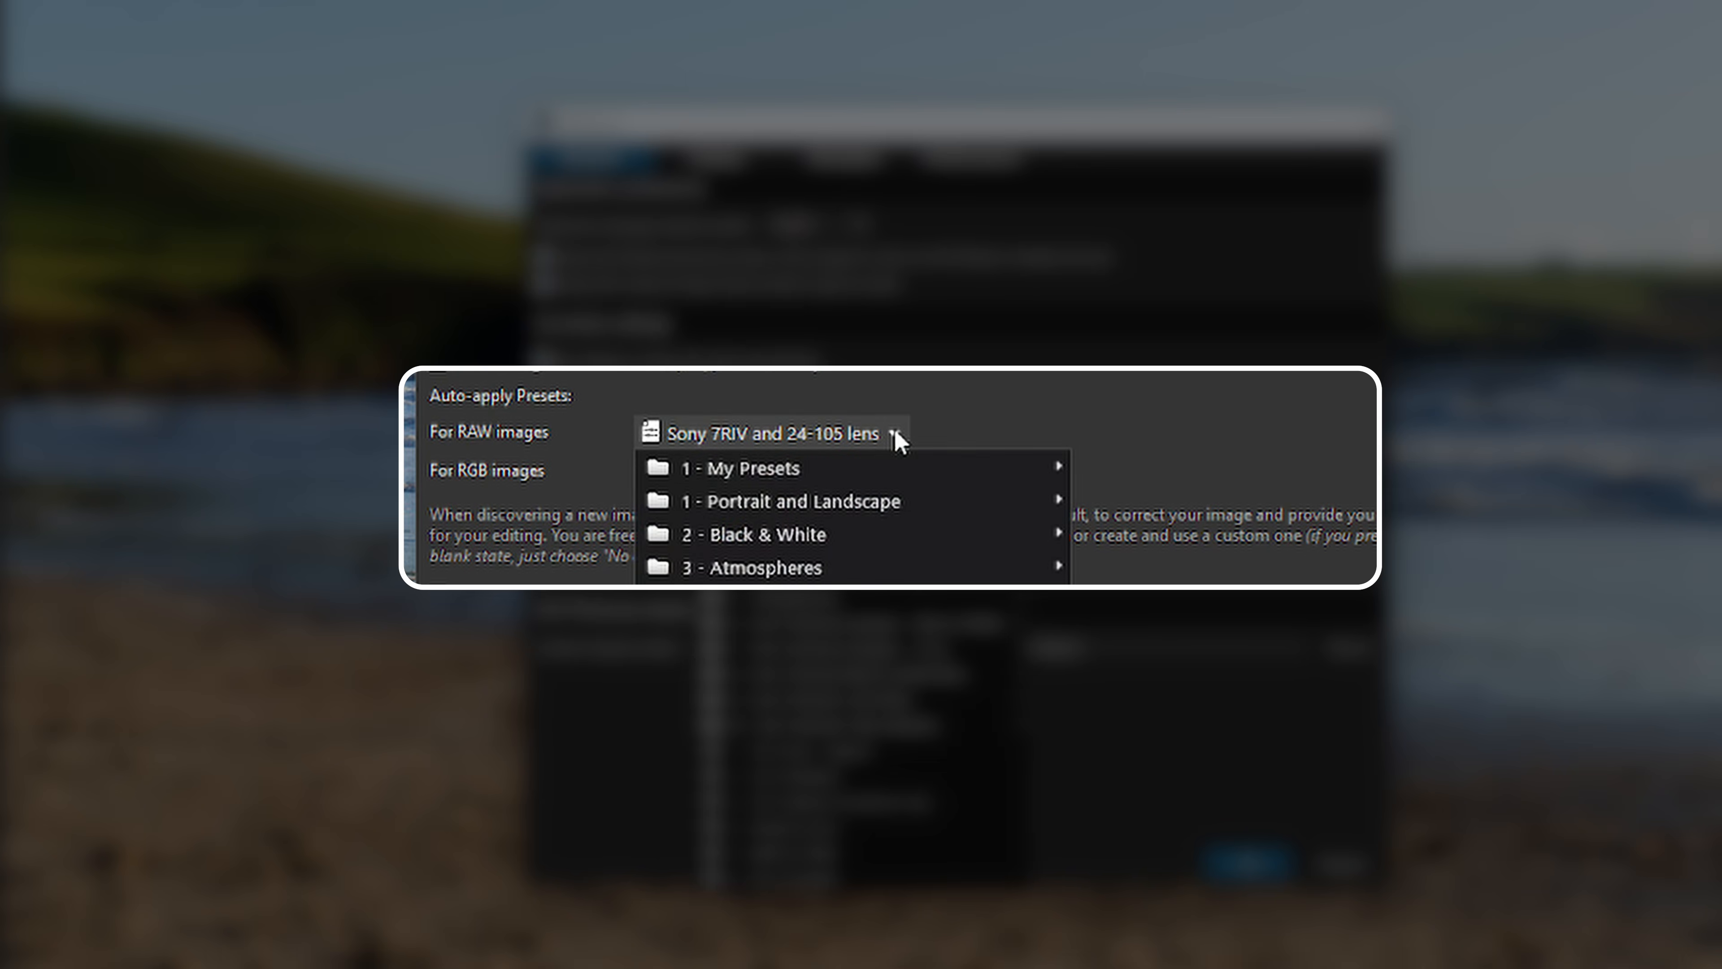
{"action": "mouse_move", "coordinate": [849, 477]}
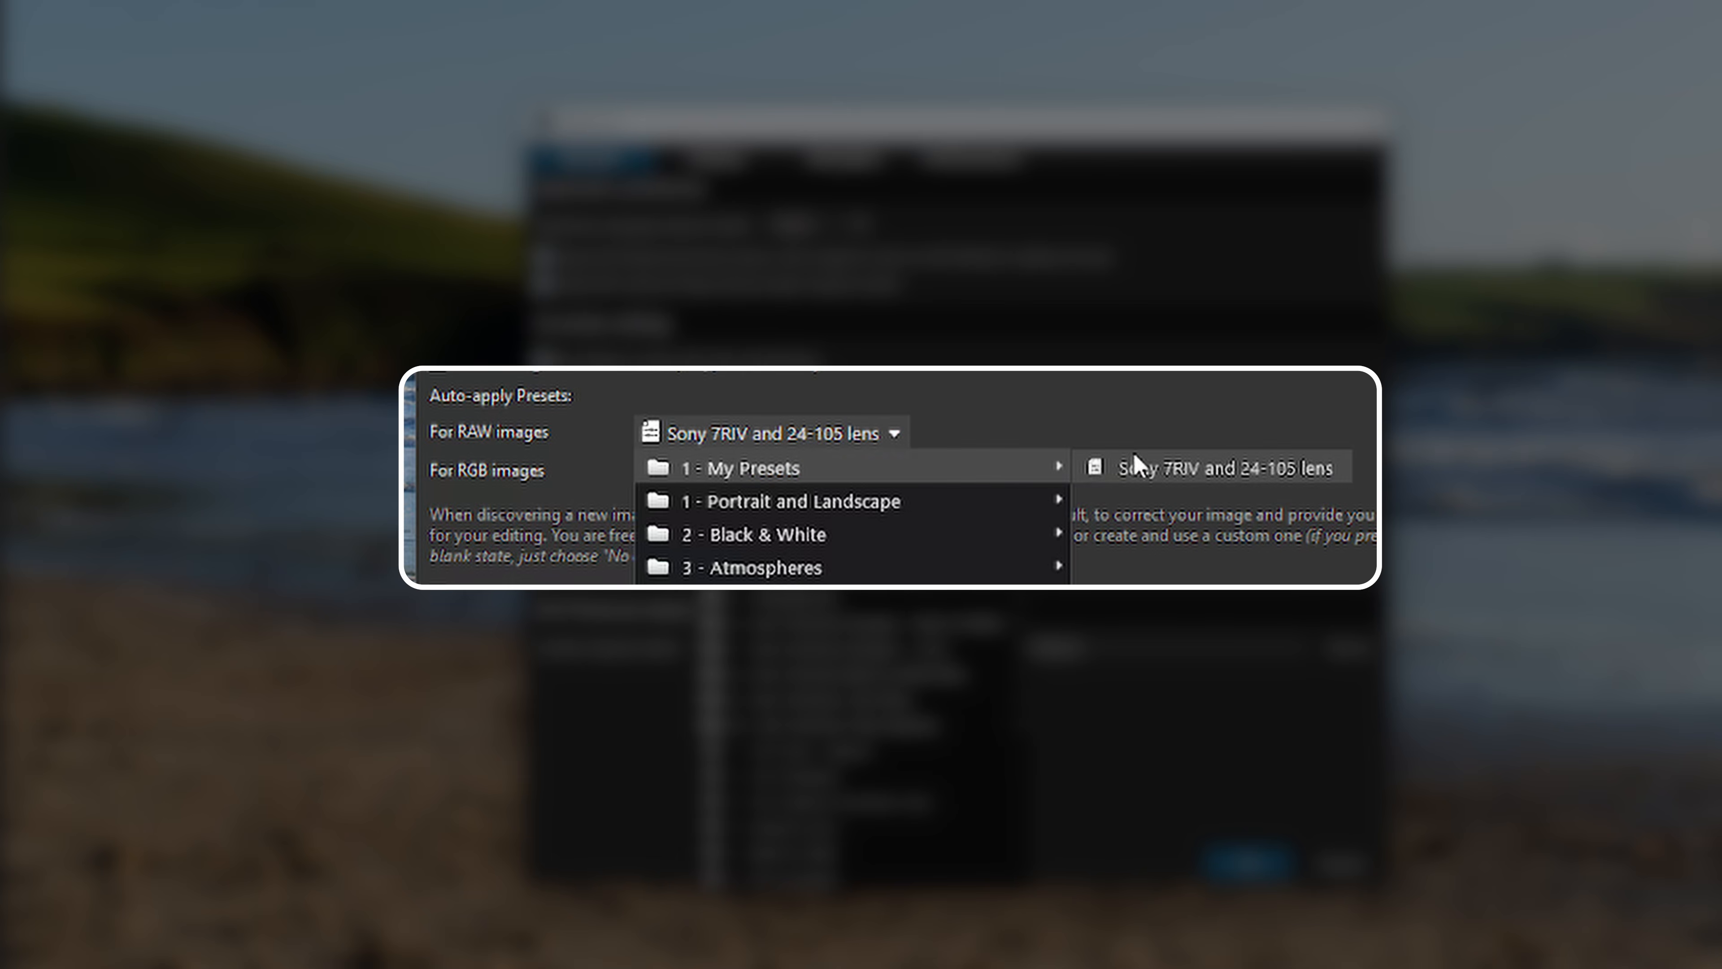
{"action": "left_click", "coordinate": [1144, 474]}
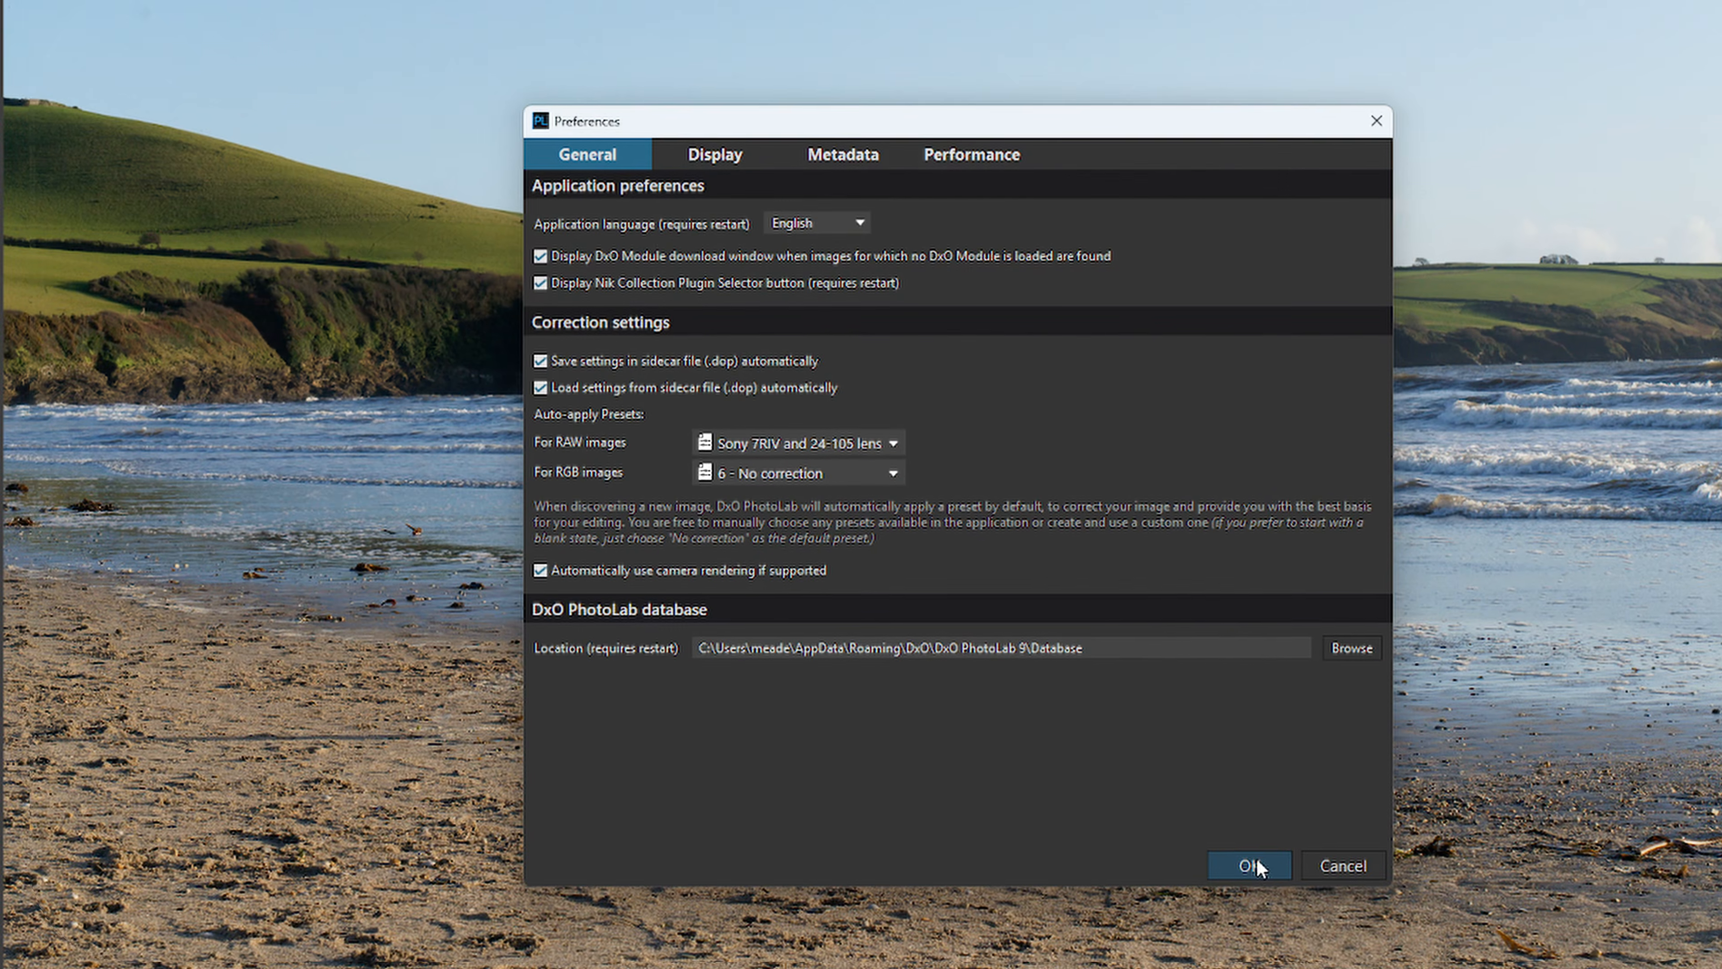
{"action": "left_click", "coordinate": [1253, 866]}
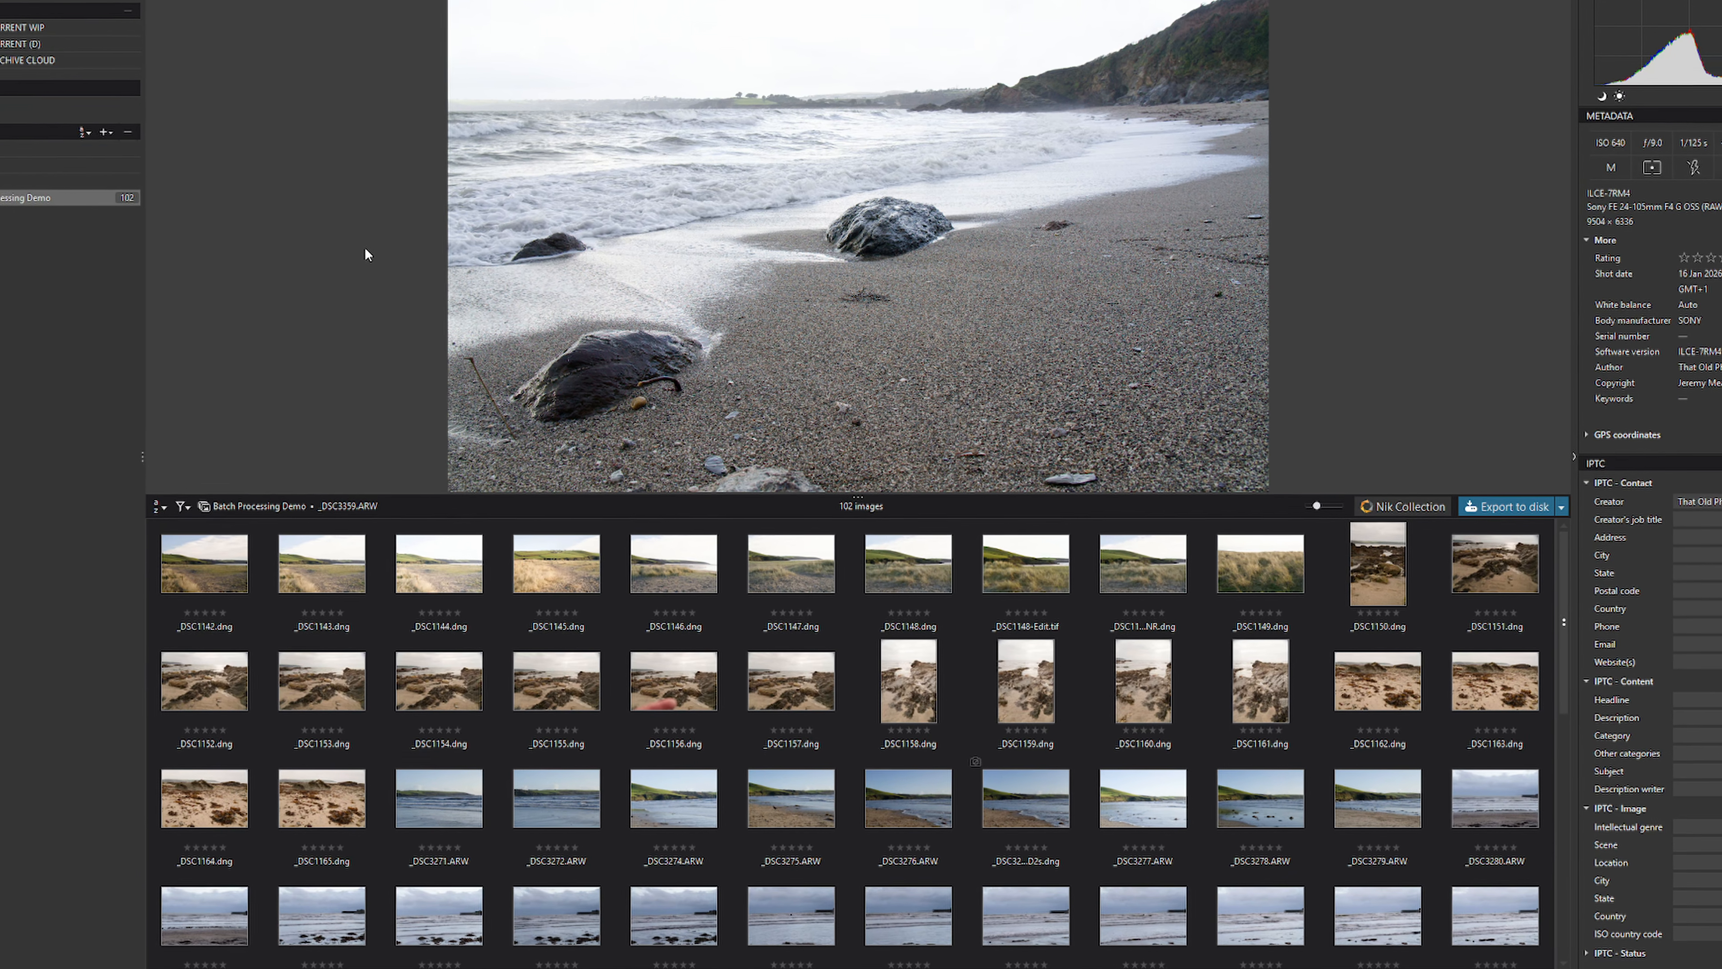
- Filter the Batch Processing Demo project to show only images with green and blue colour labels
{"action": "left_click", "coordinate": [884, 594]}
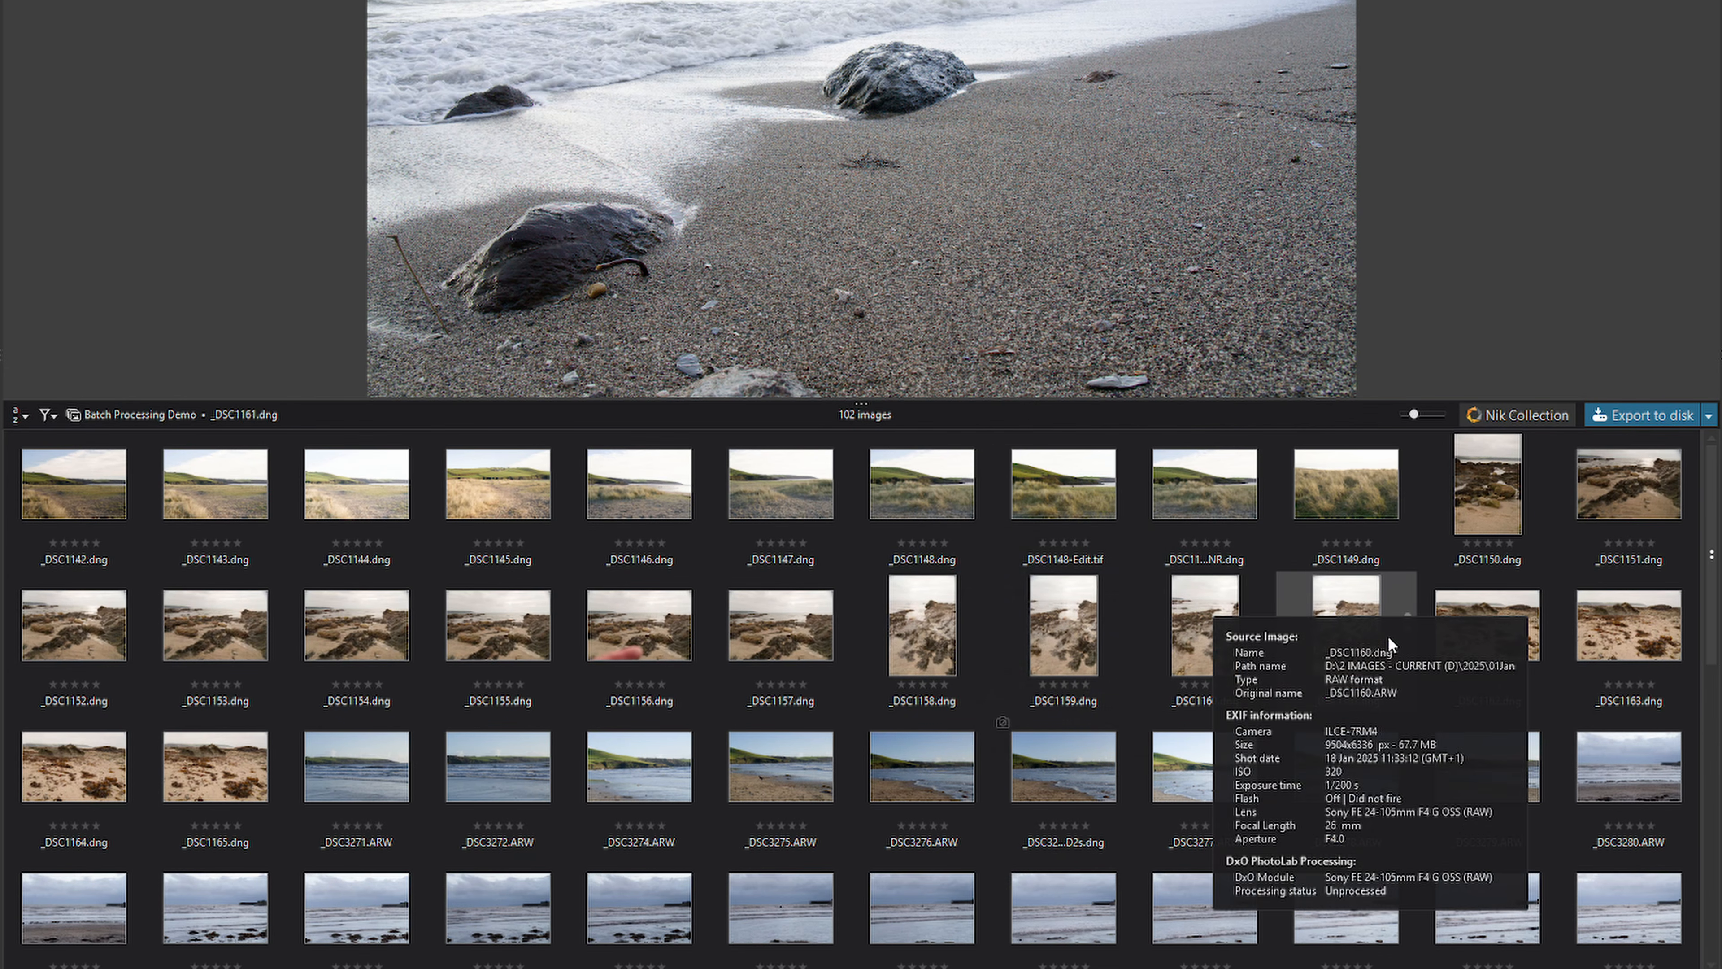
{"action": "scroll", "coordinate": [1417, 641], "scroll_direction": "down", "scroll_amount": 1}
{"action": "scroll", "coordinate": [1442, 647], "scroll_direction": "down", "scroll_amount": 1}
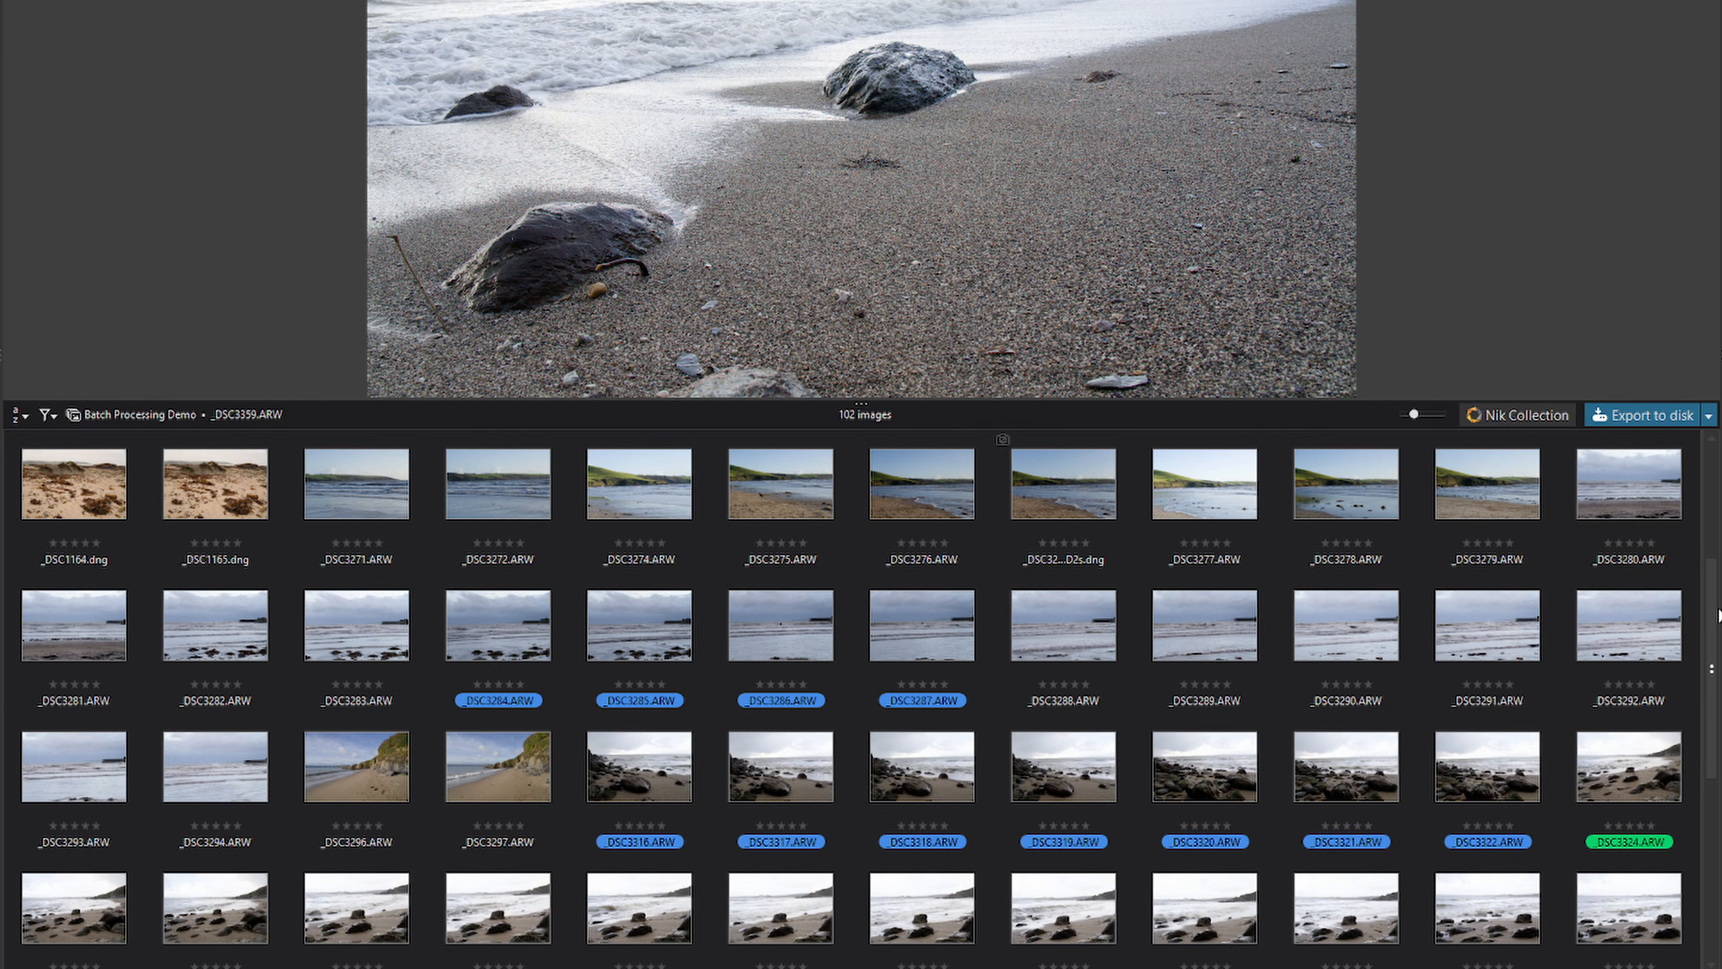
{"action": "left_click_drag", "start_coordinate": [1715, 618], "coordinate": [1702, 738]}
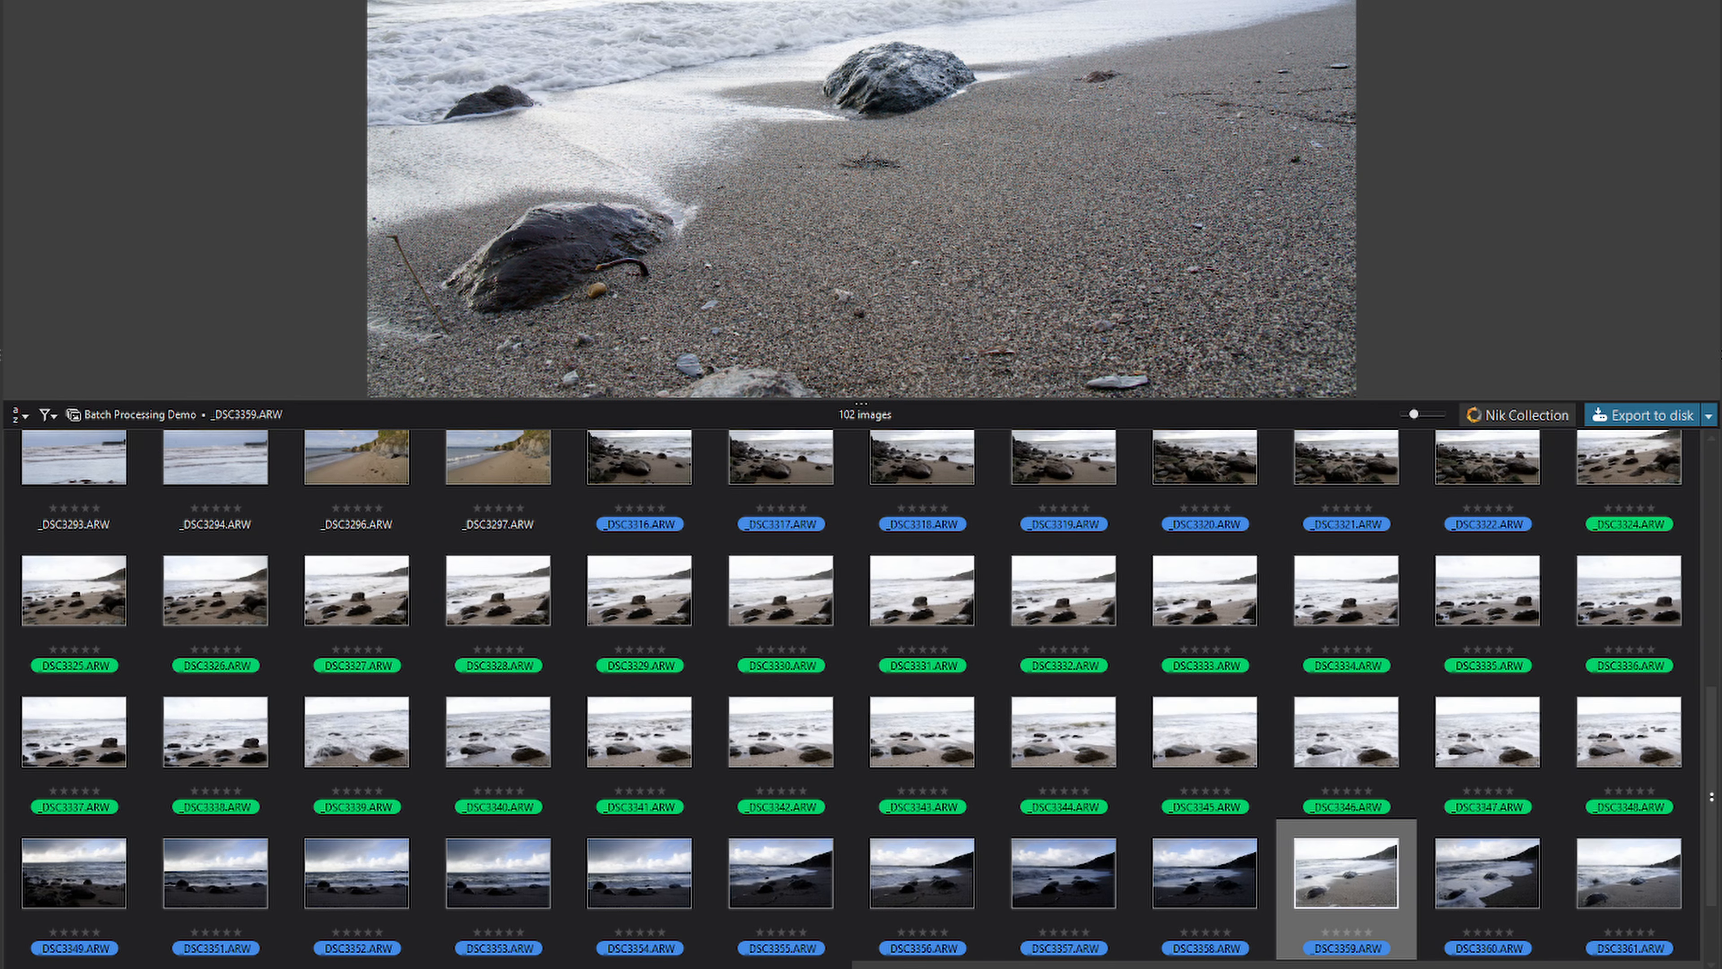
{"action": "left_click", "coordinate": [55, 413]}
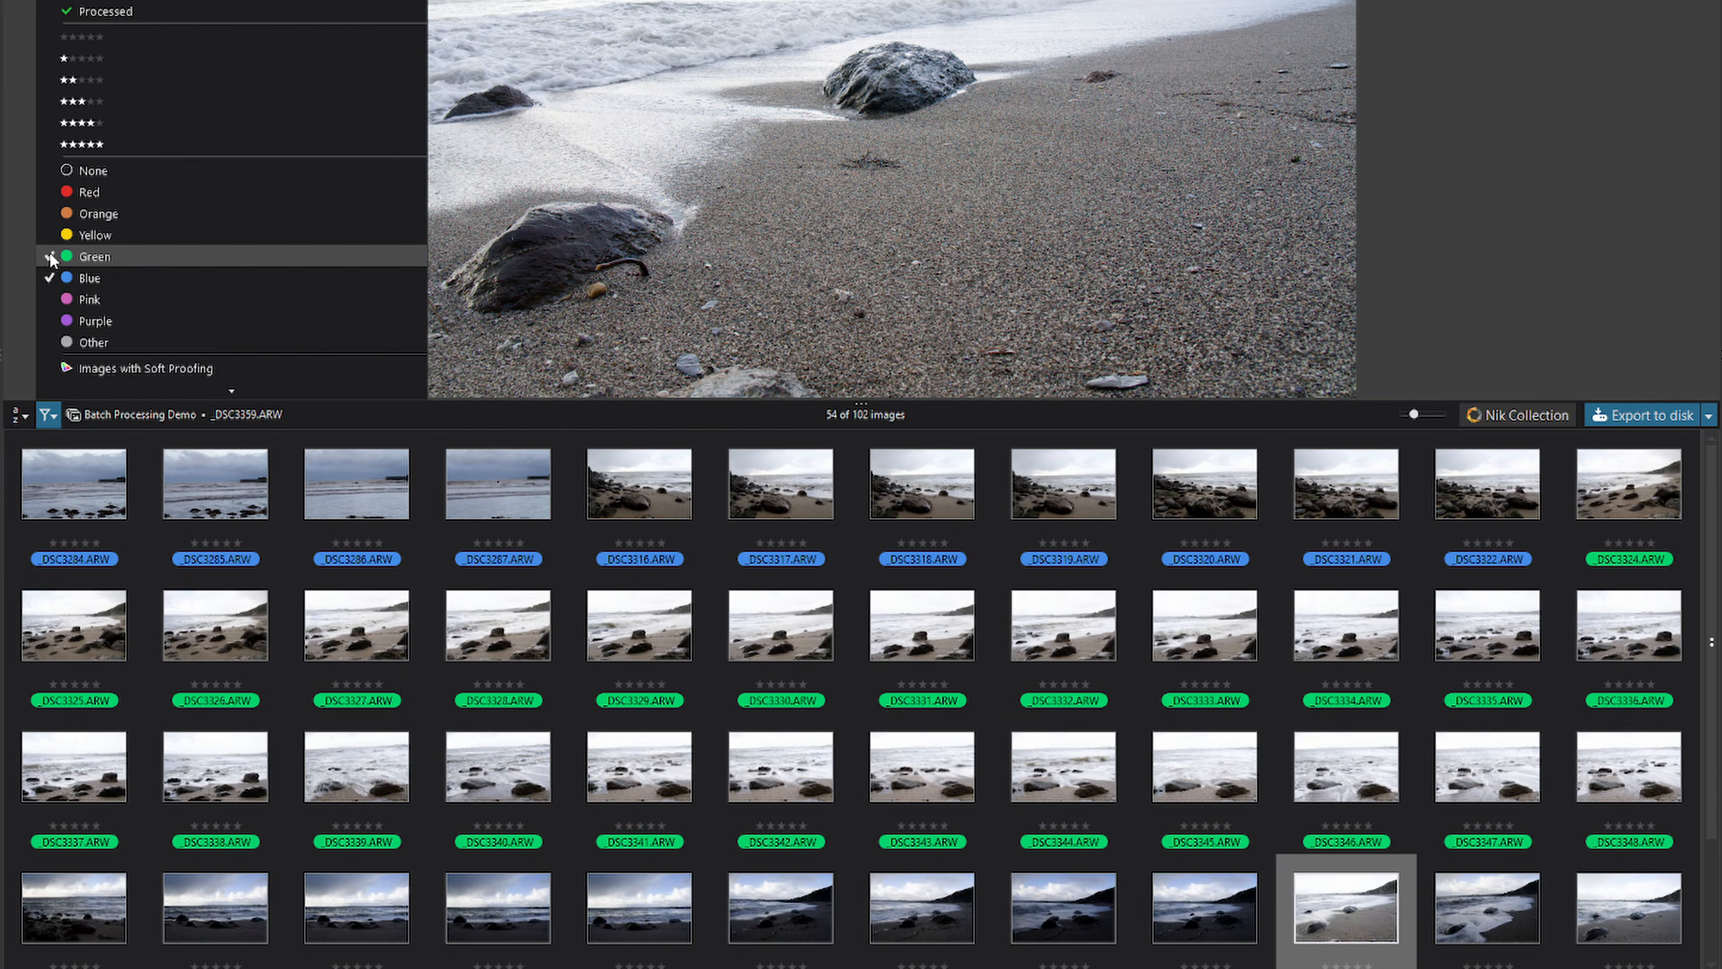
{"action": "key", "text": "Escape"}
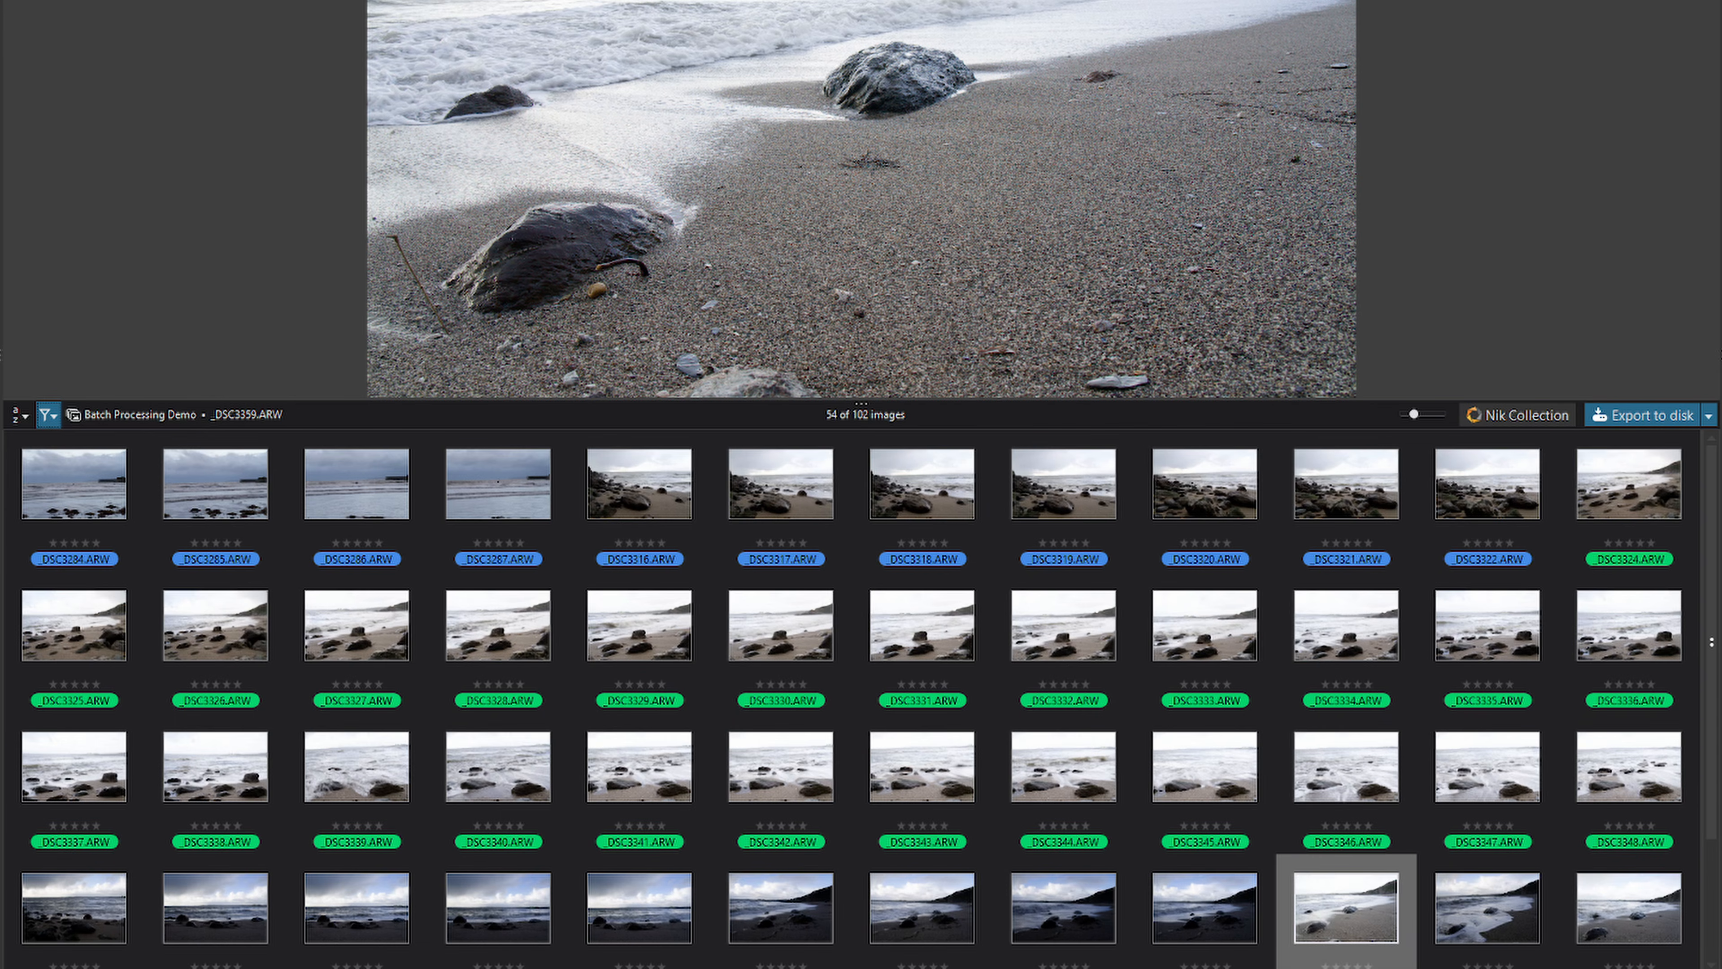
- Select all the filtered images and open them in the Customize workspace
{"action": "left_click", "coordinate": [61, 469]}
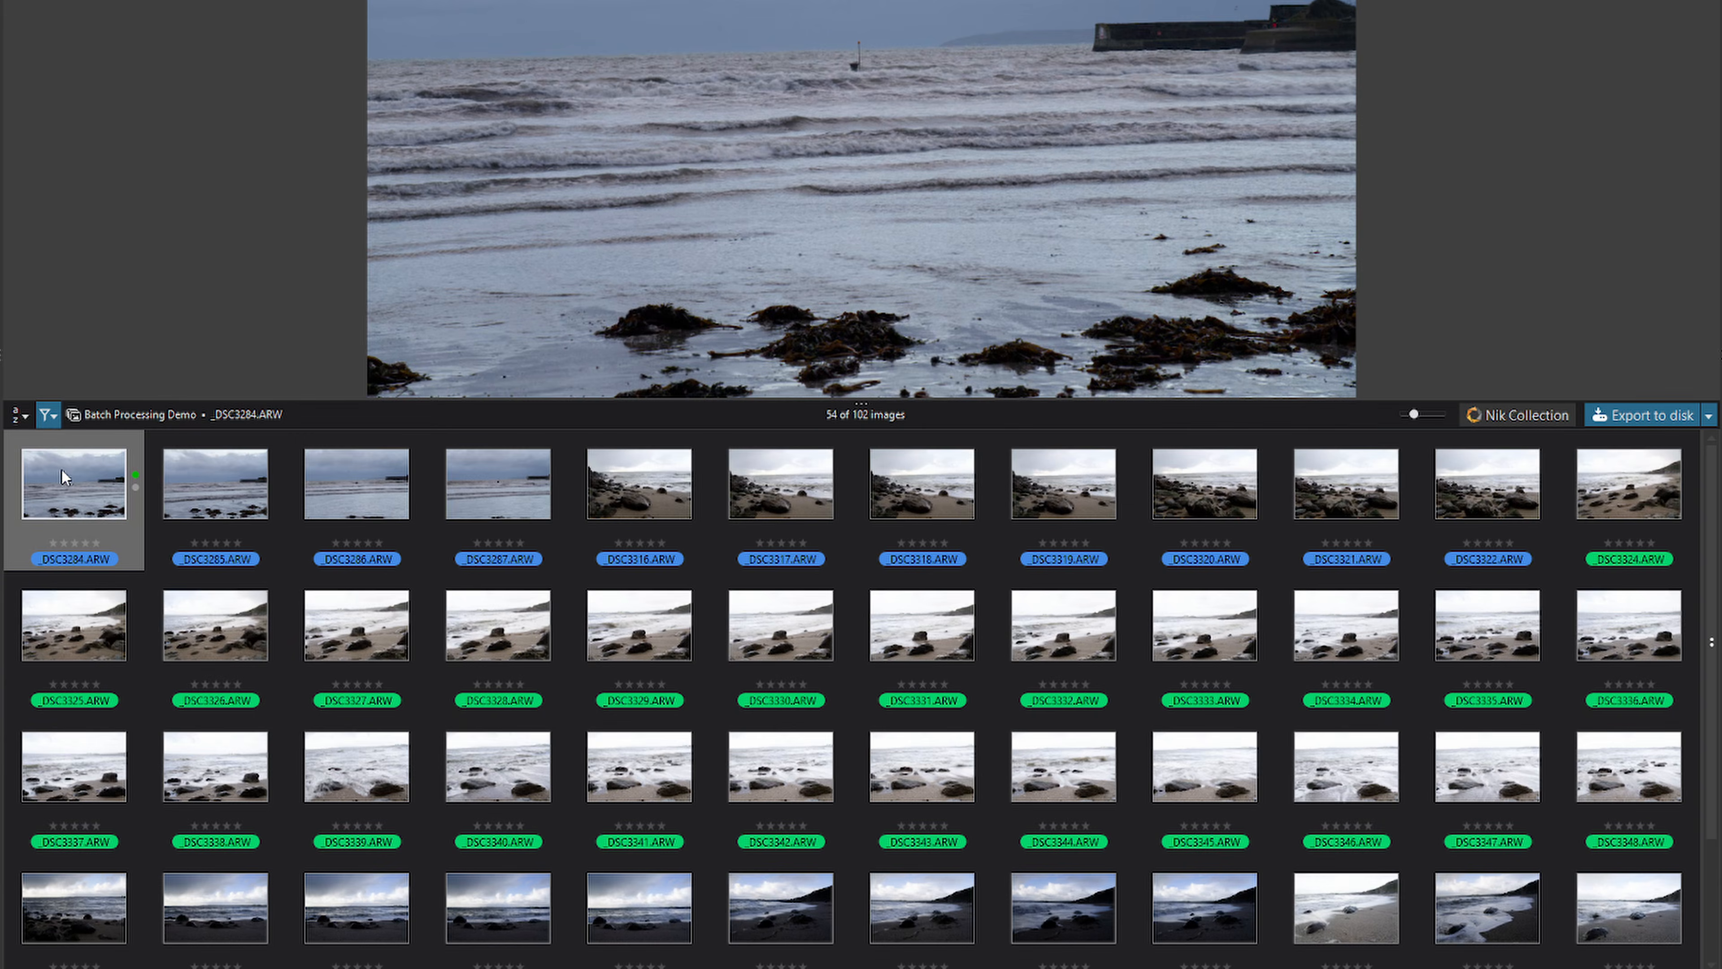
{"action": "key", "text": "ctrl+a"}
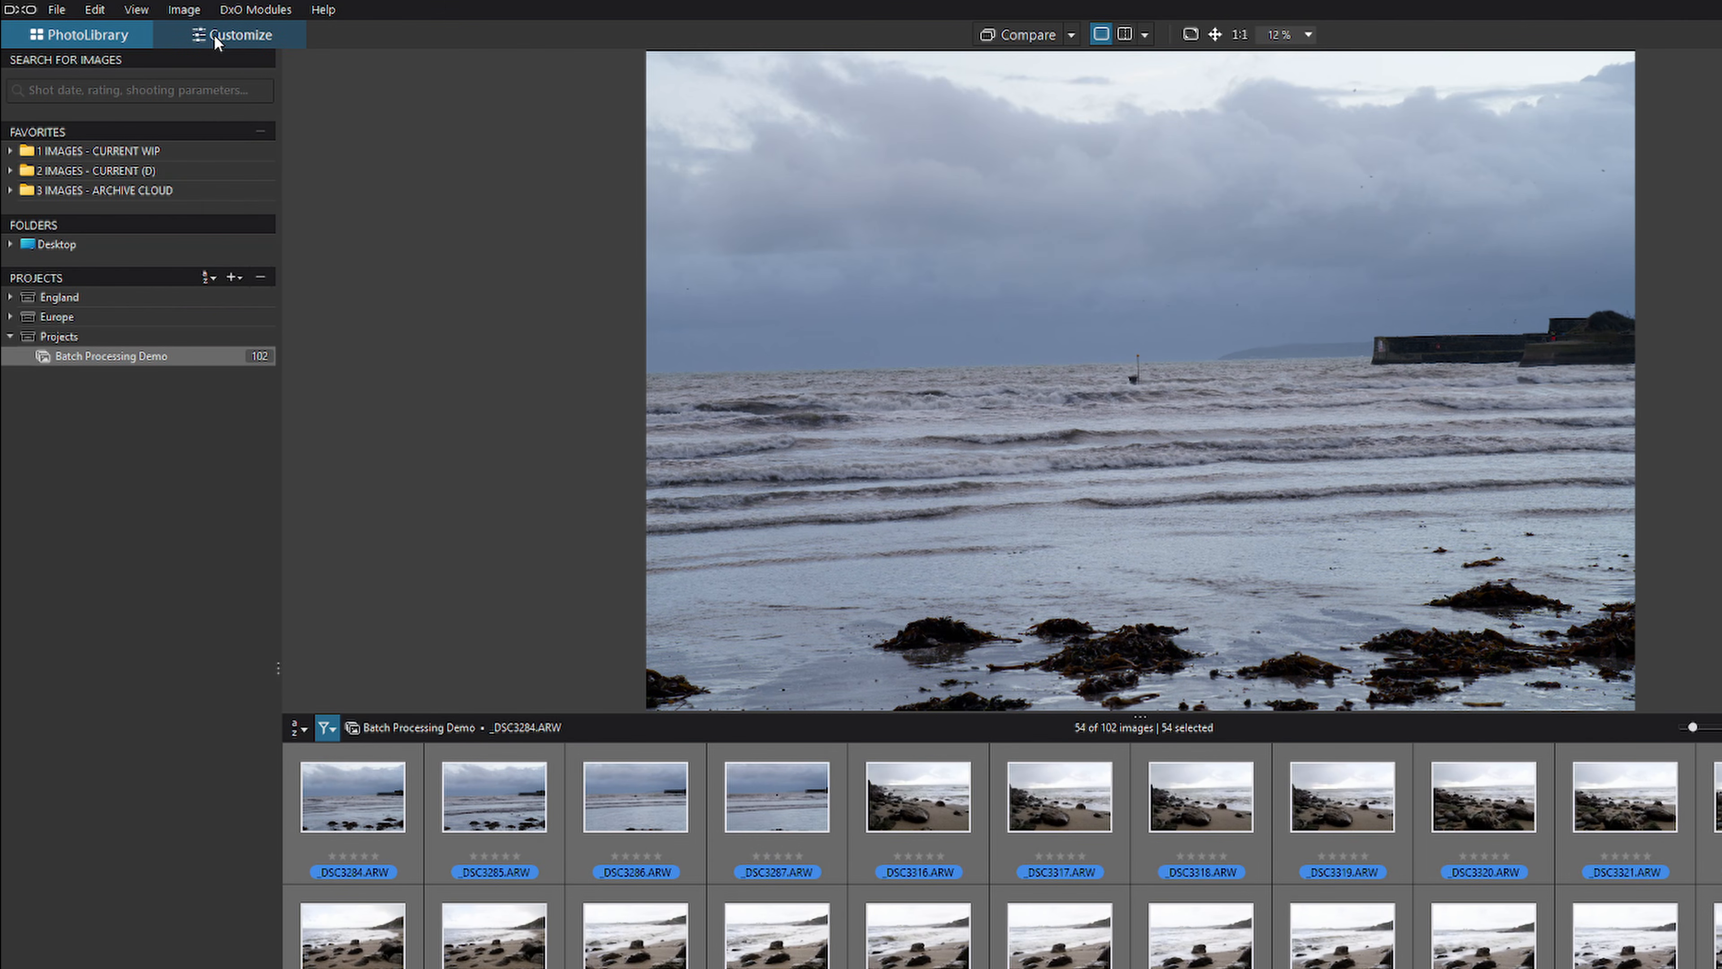
{"action": "left_click", "coordinate": [217, 42]}
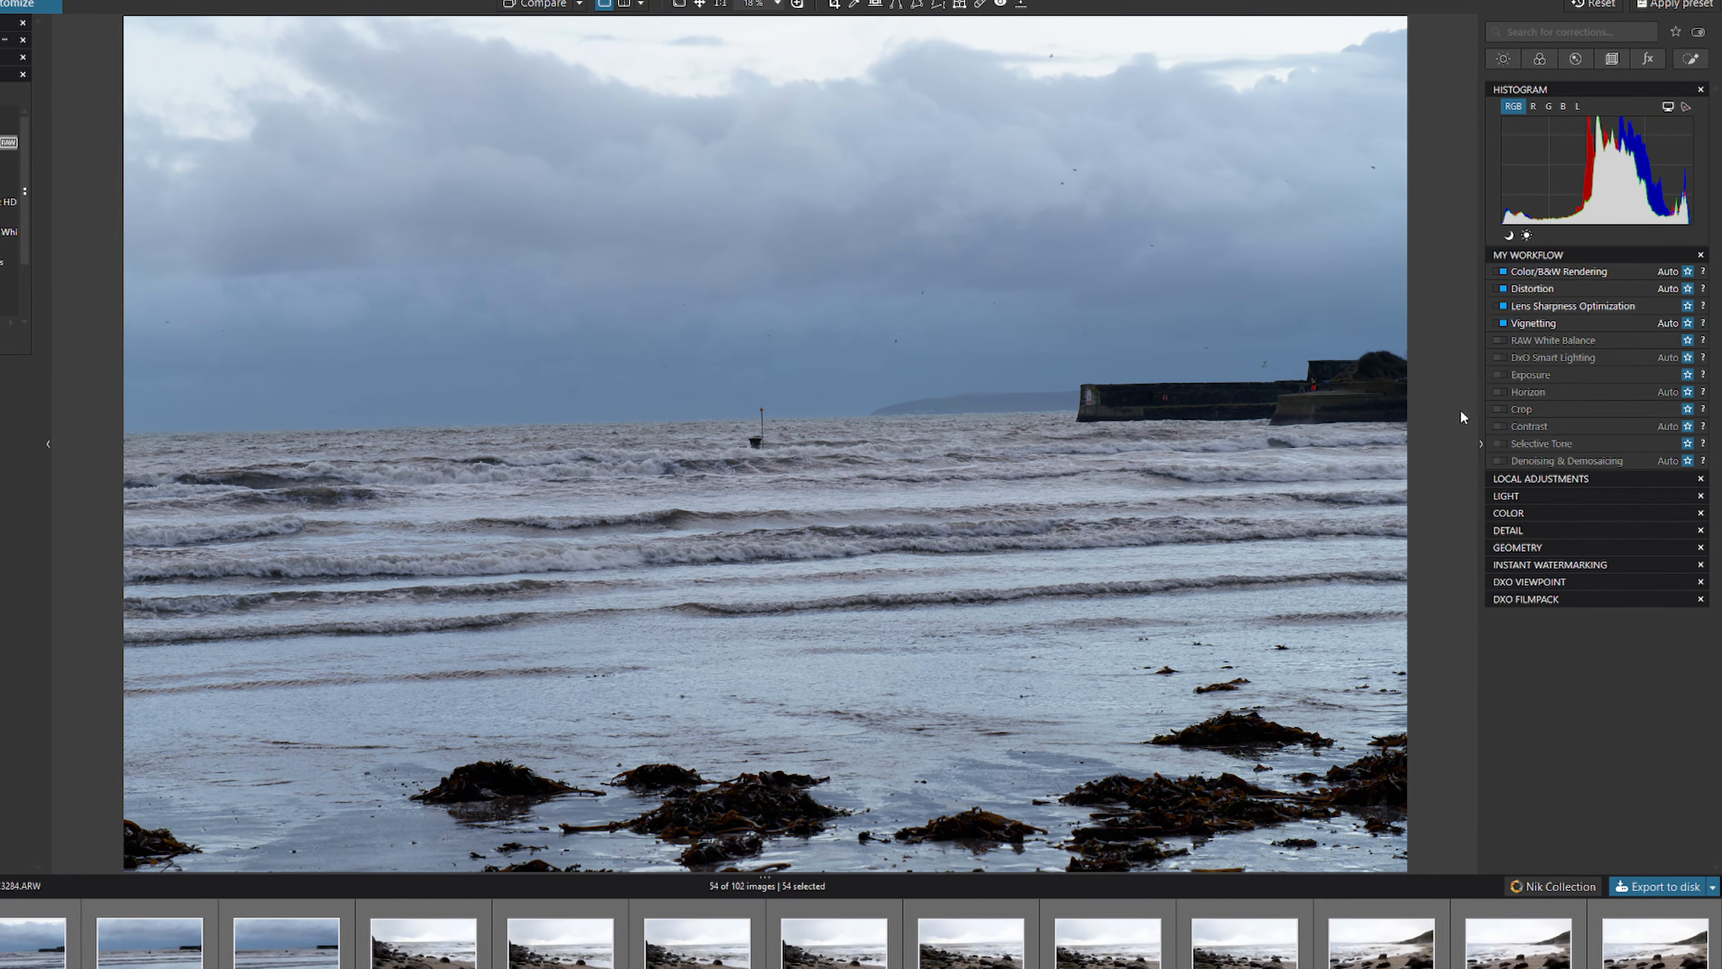
- Crop all the selected images to a 16 × 9 aspect ratio
{"action": "left_click", "coordinate": [1542, 393]}
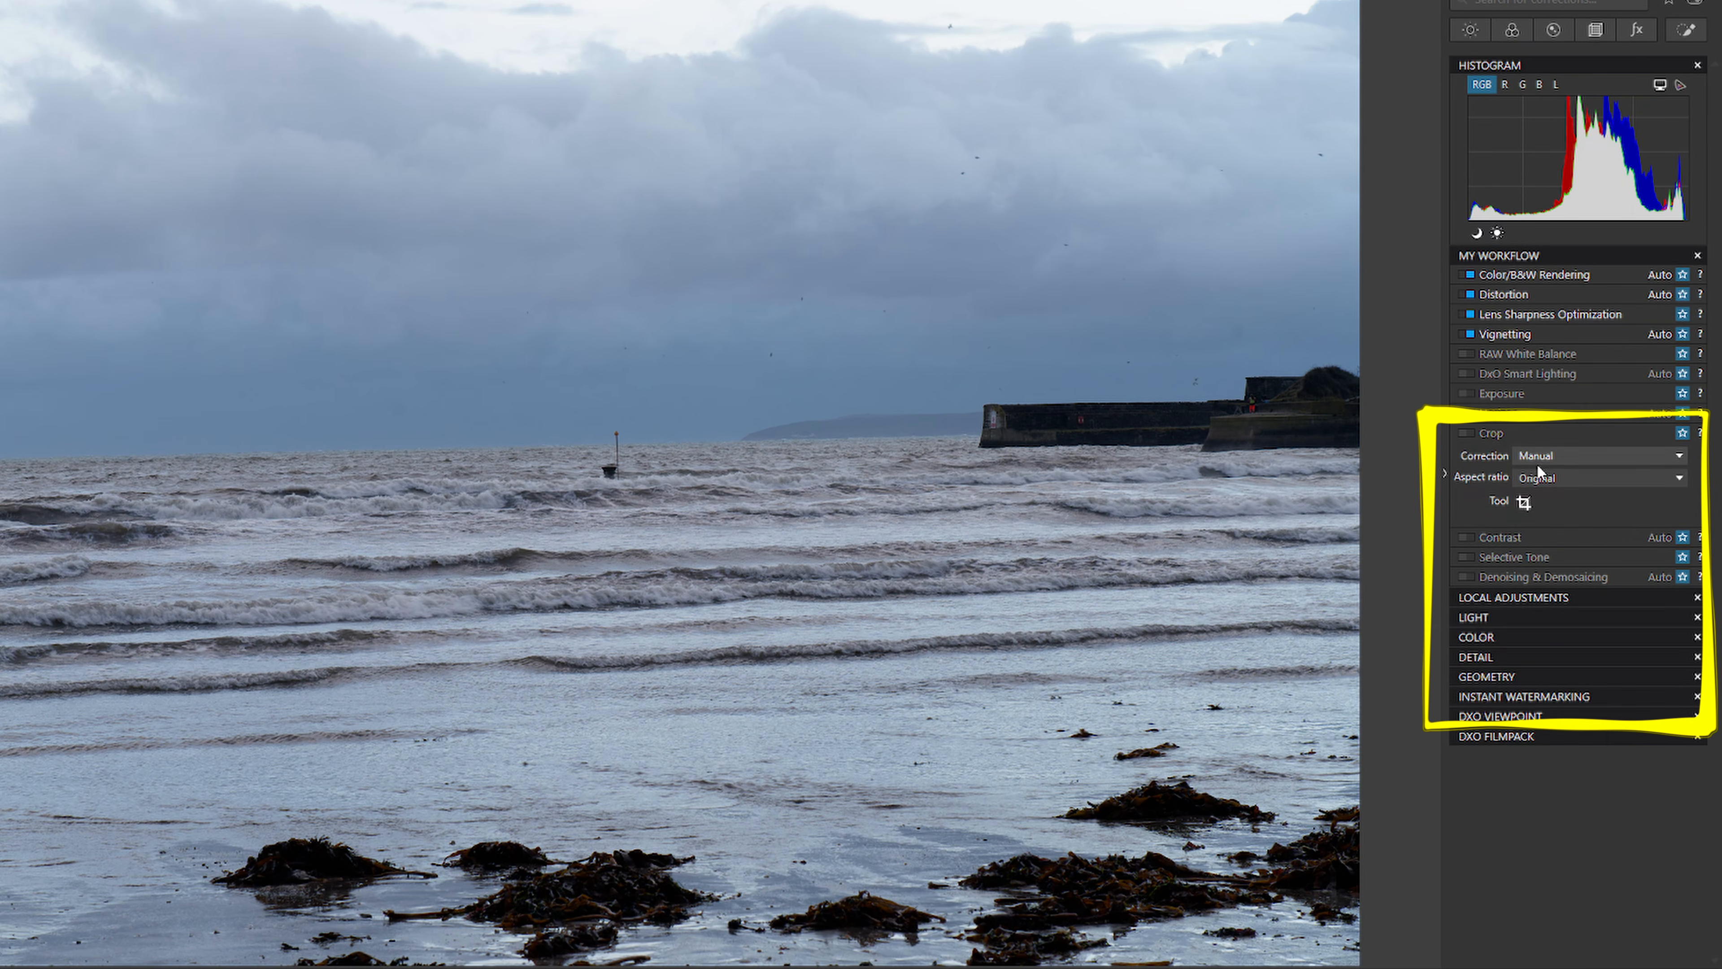
{"action": "left_click", "coordinate": [1536, 477]}
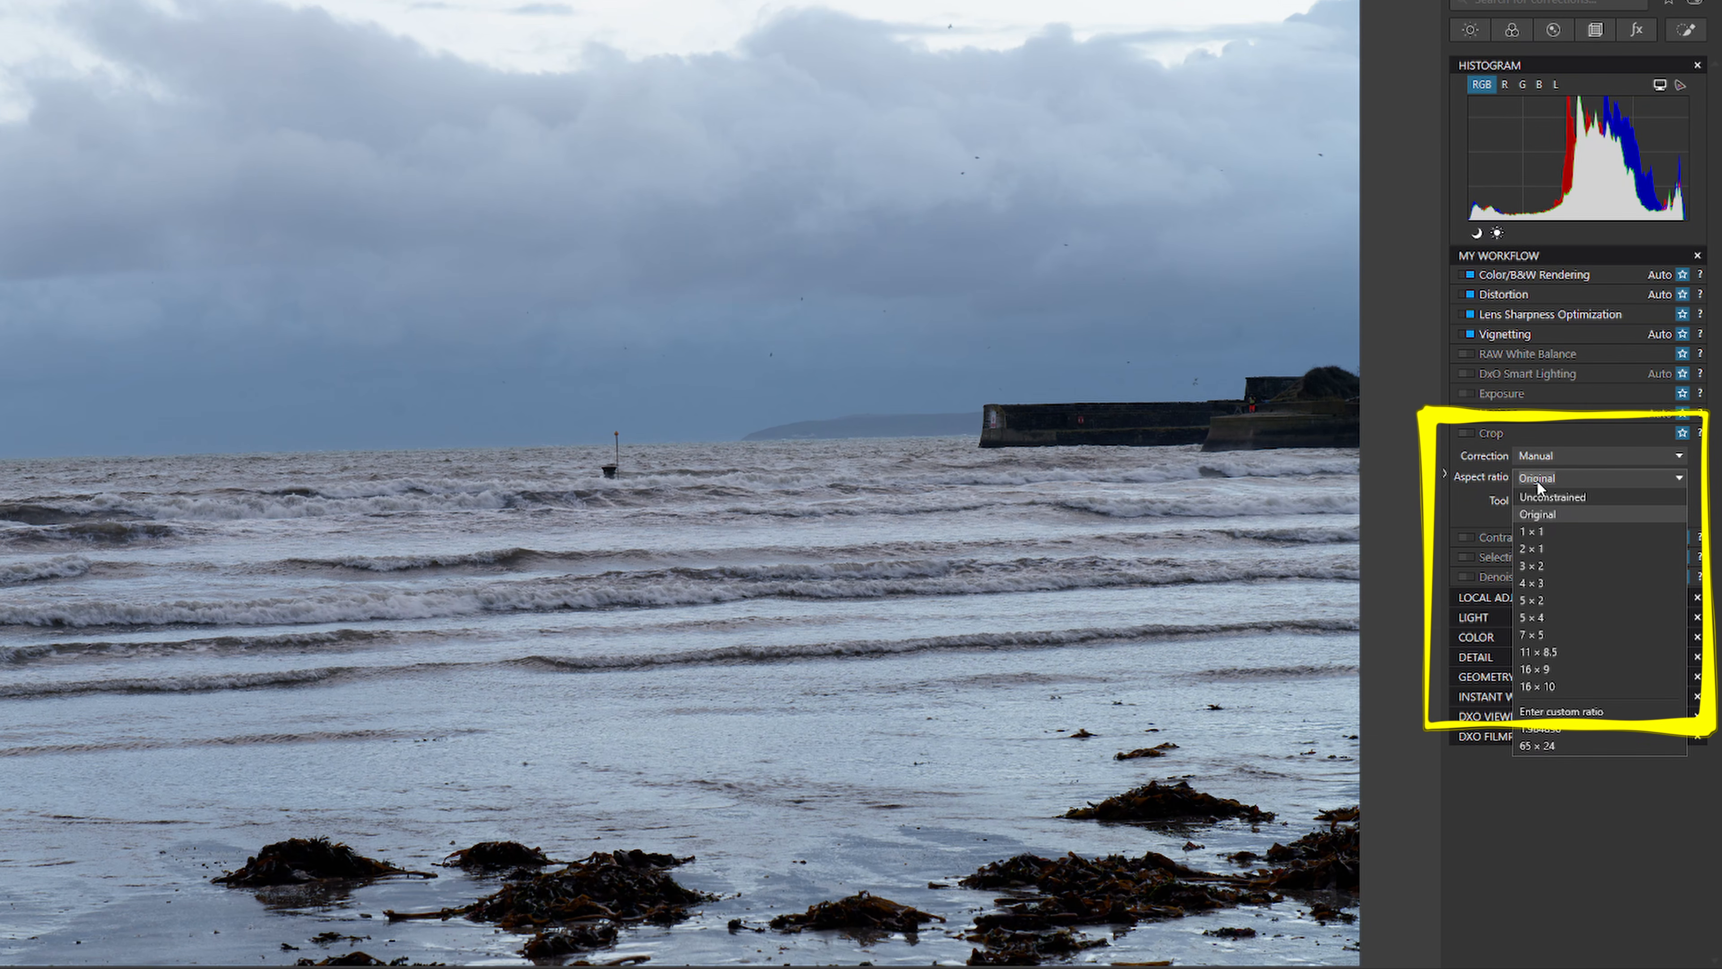
{"action": "left_click", "coordinate": [1536, 668]}
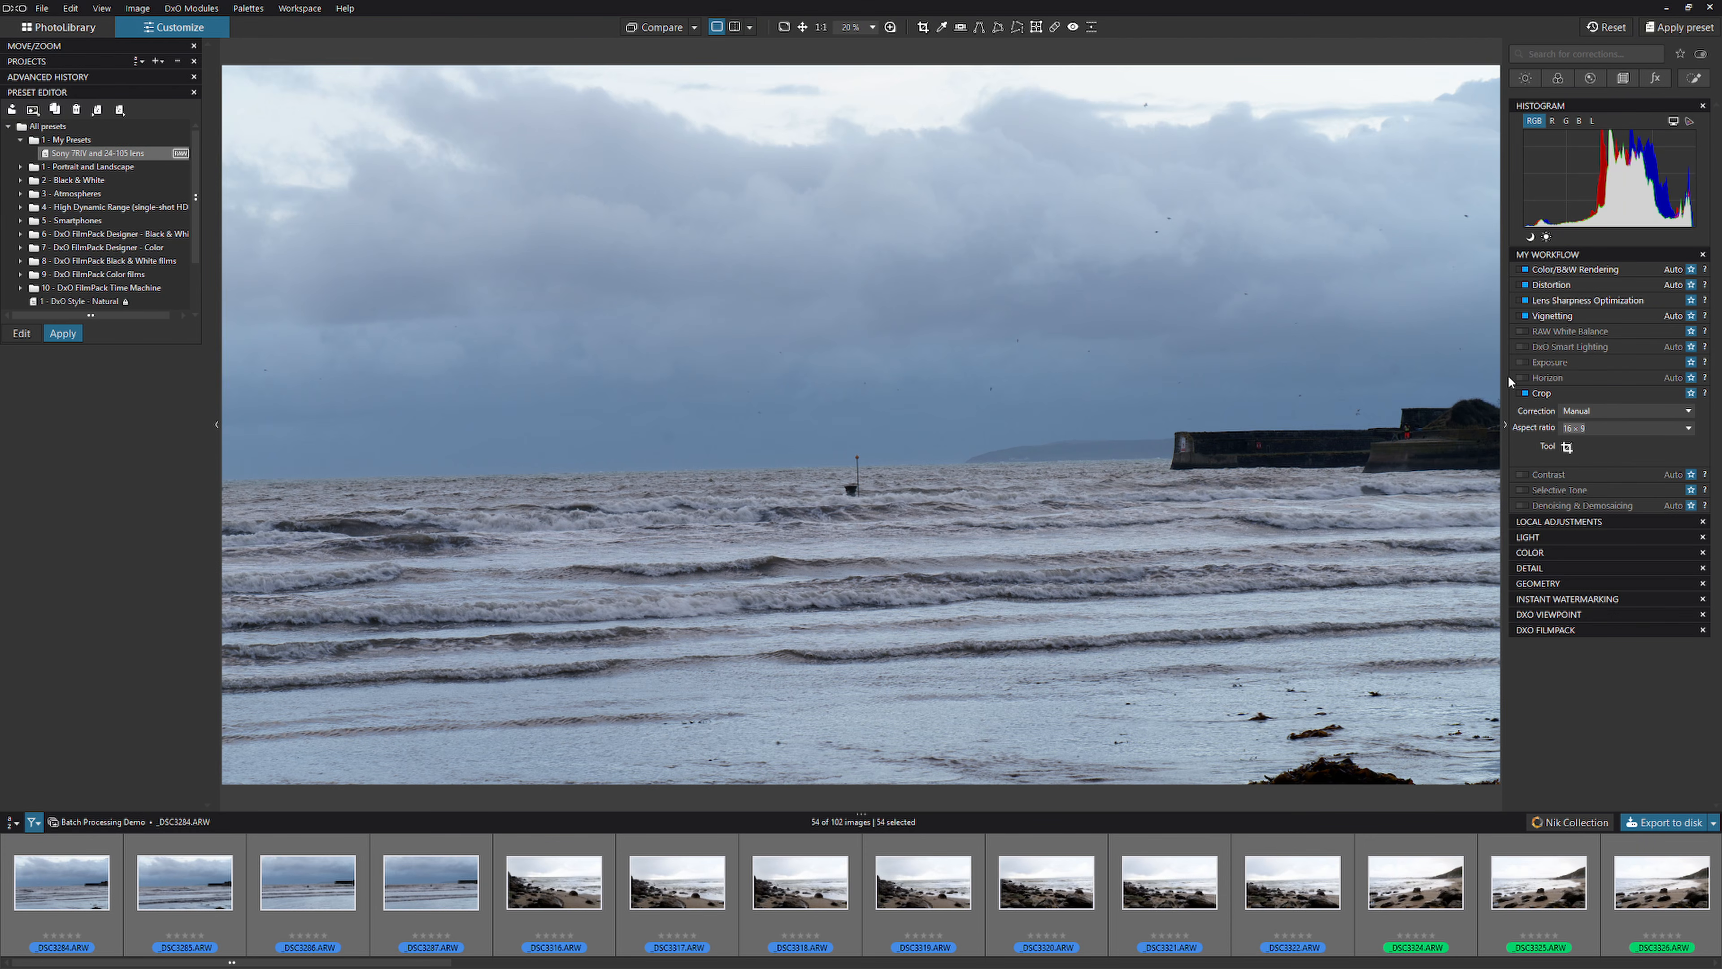
- Remove the green label from the image filter so that only blue-labelled images are included
{"action": "left_click", "coordinate": [31, 823]}
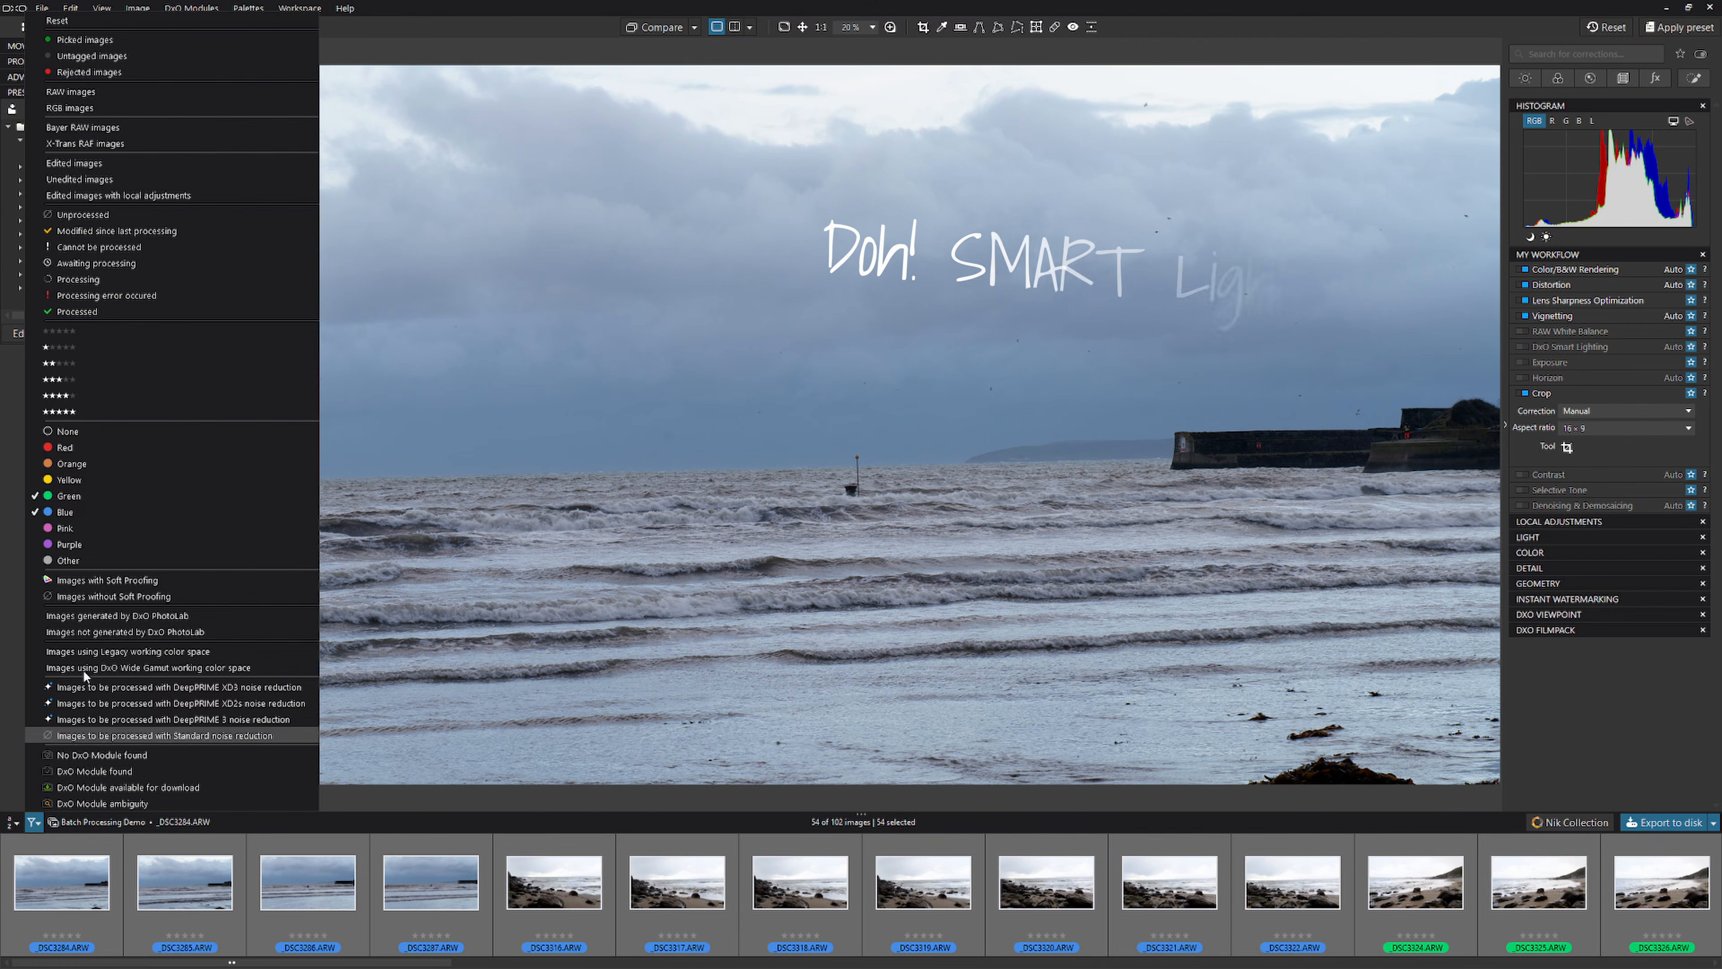
{"action": "left_click", "coordinate": [37, 497]}
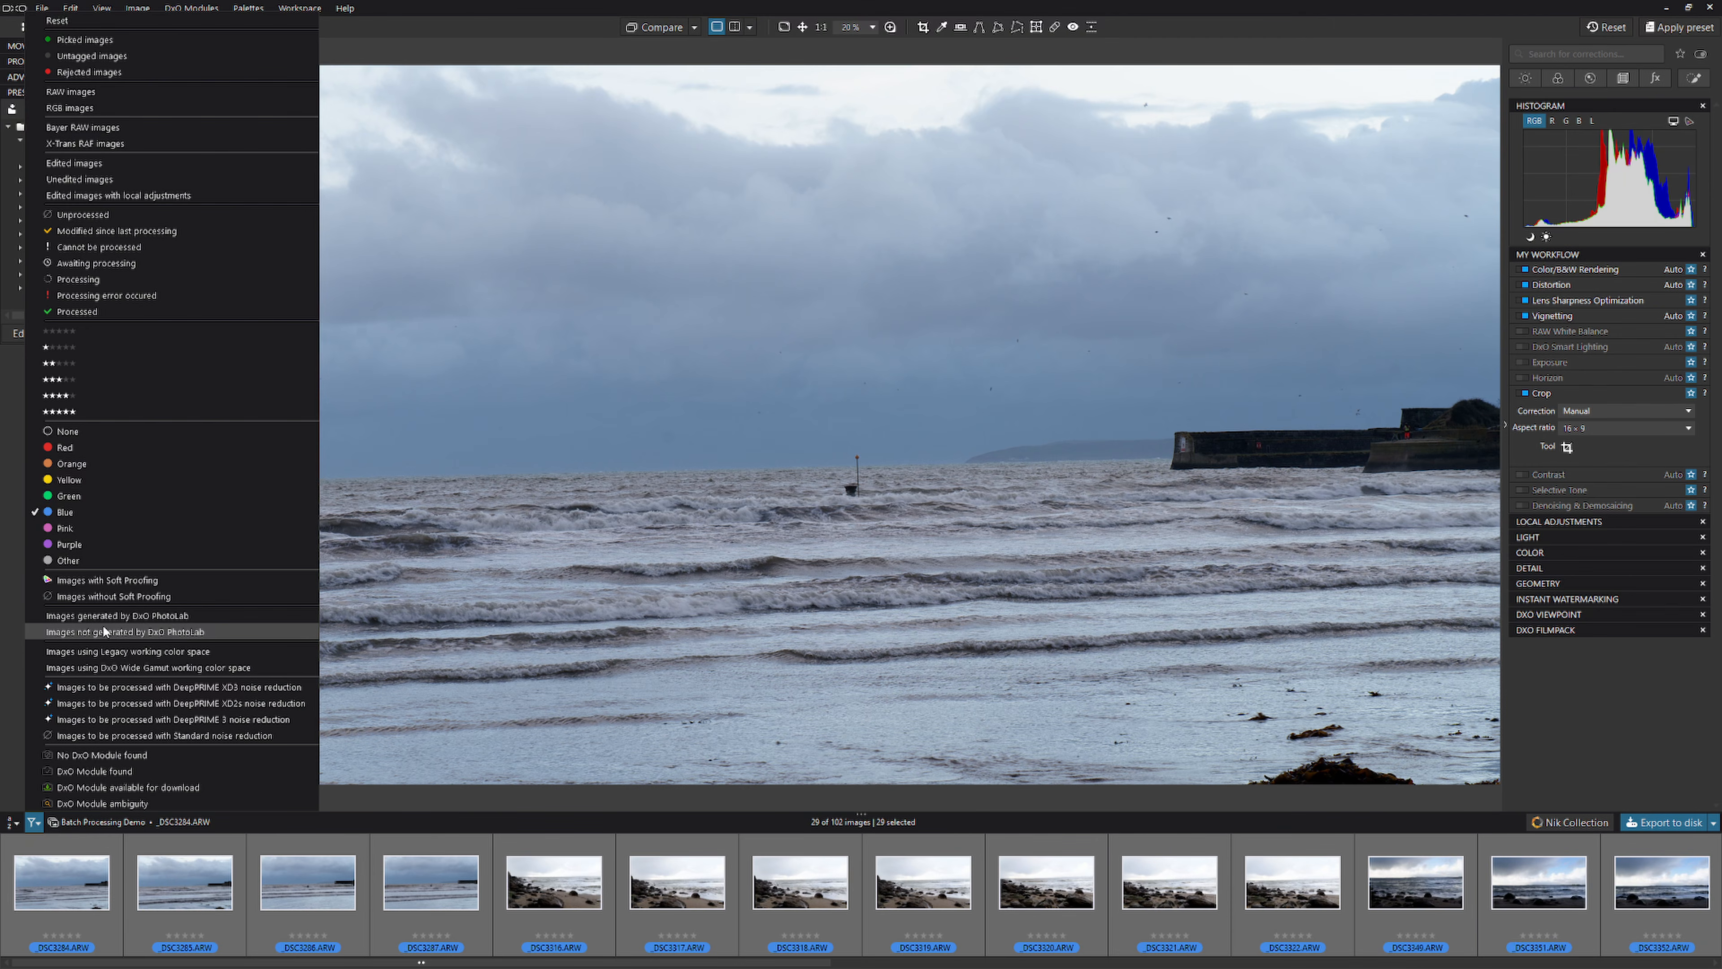
{"action": "key", "text": "Escape"}
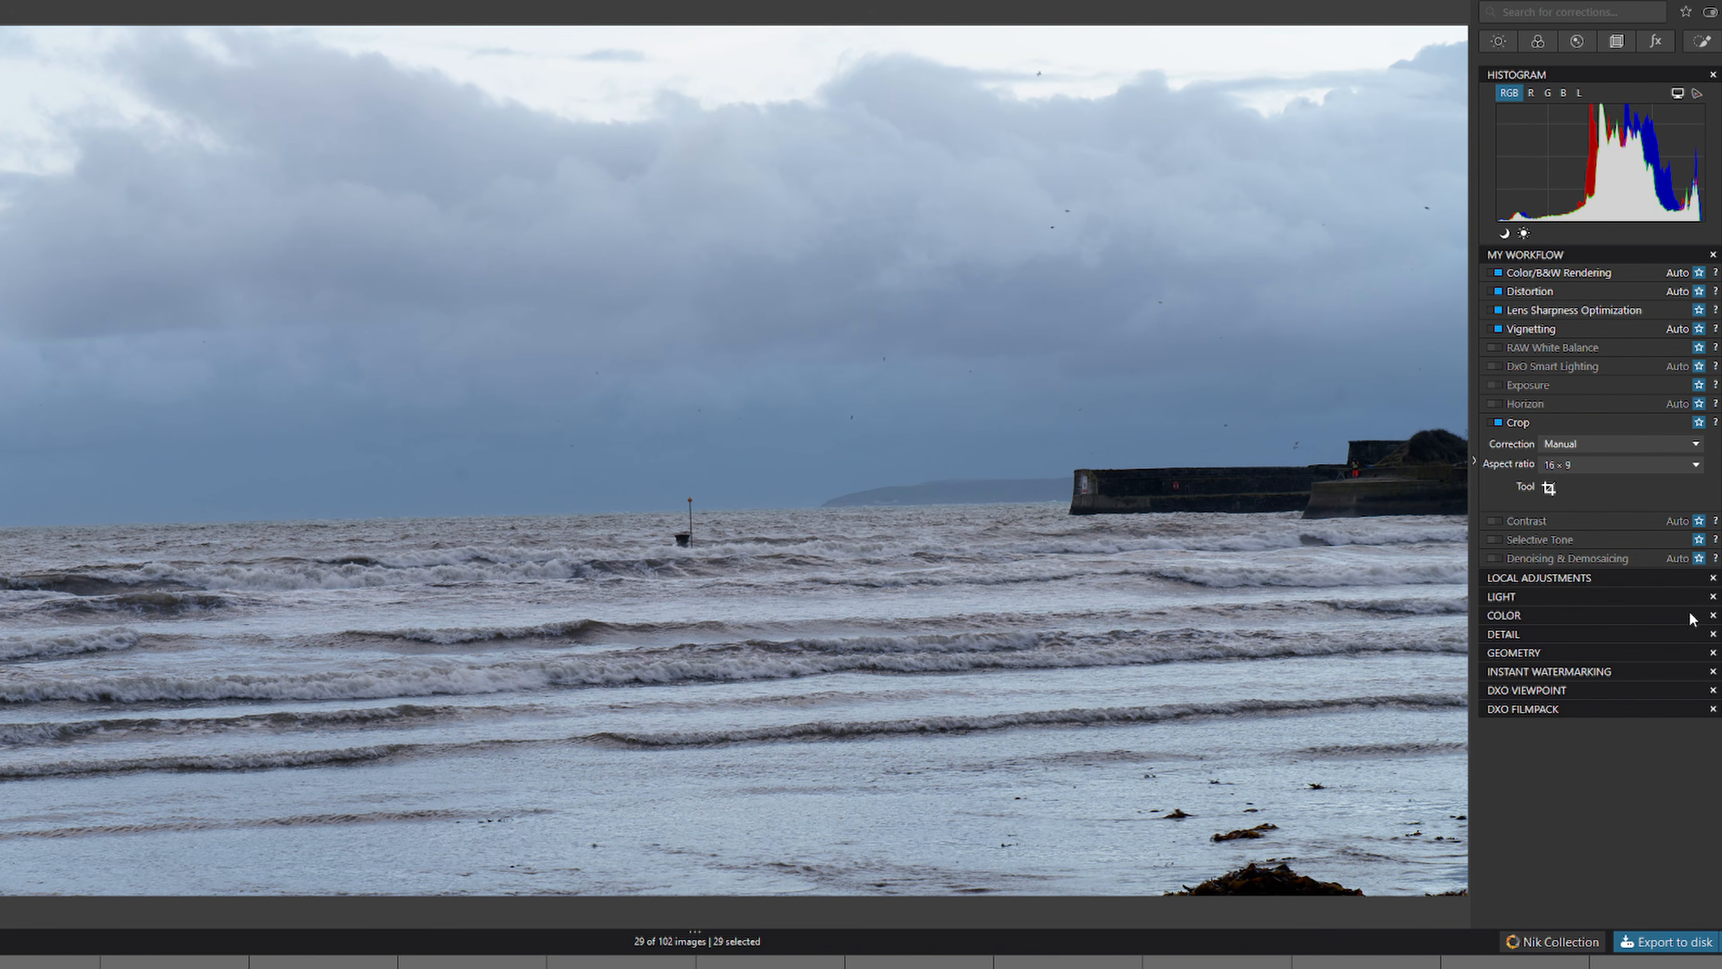
- Enable DxO Smart Lighting on the selected blue-labelled images and raise their exposure to about 0.59
{"action": "left_click", "coordinate": [1491, 365]}
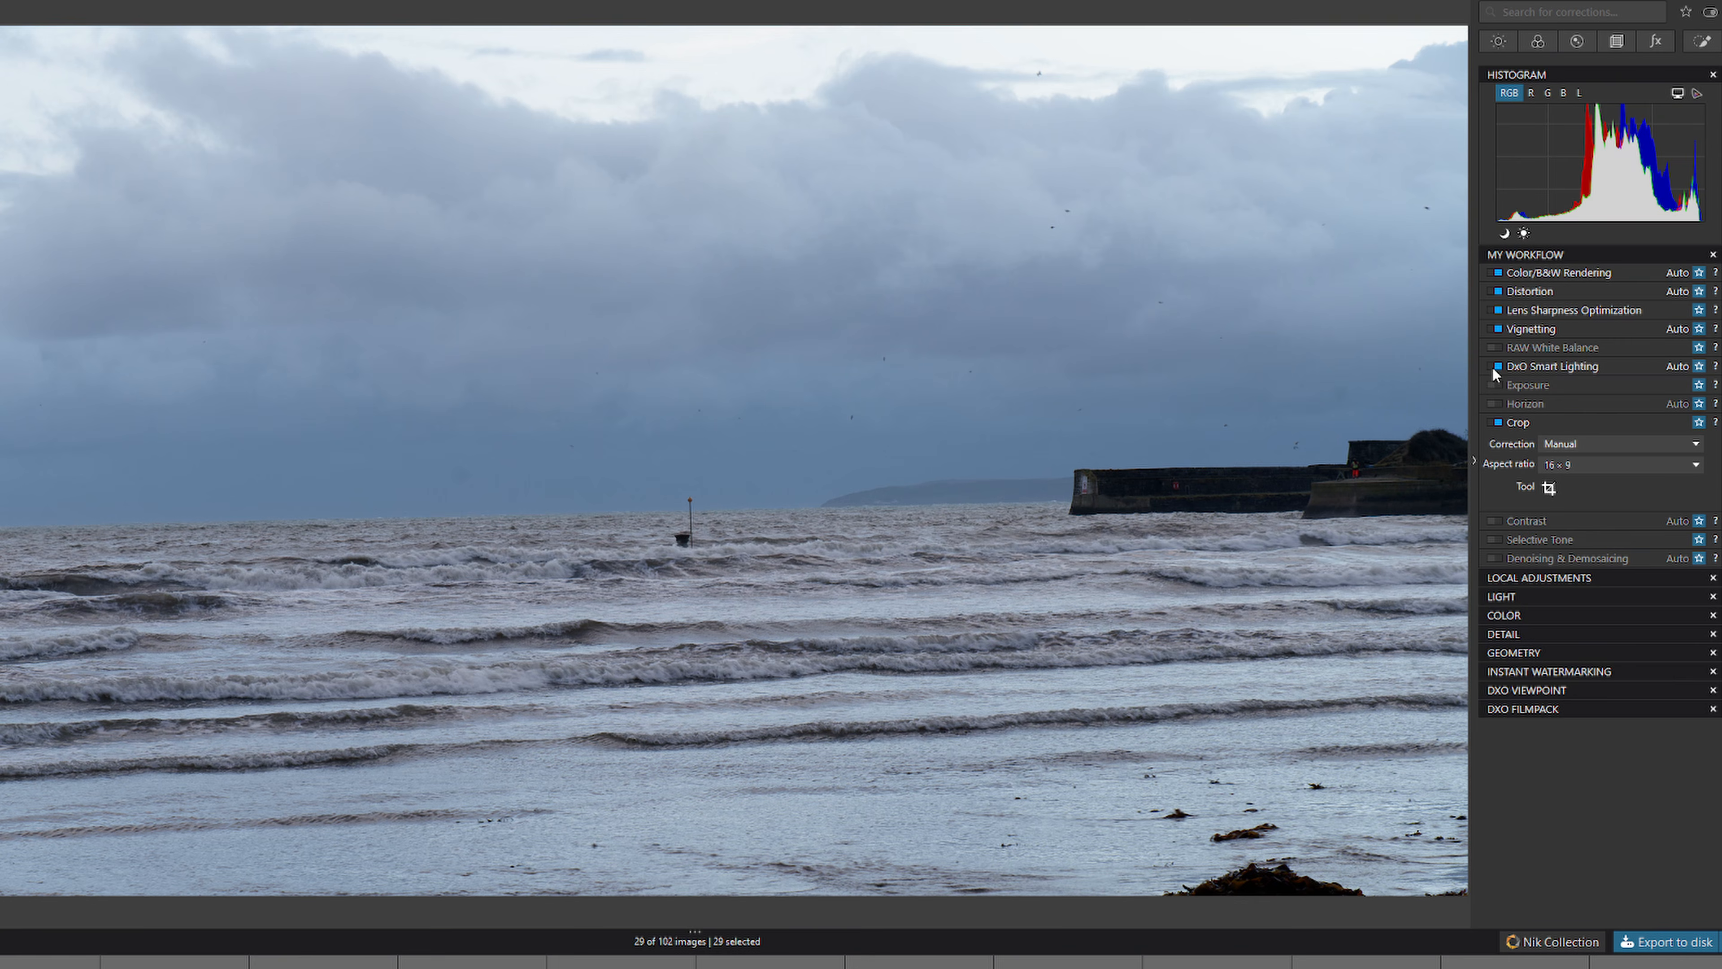
{"action": "left_click", "coordinate": [1528, 384]}
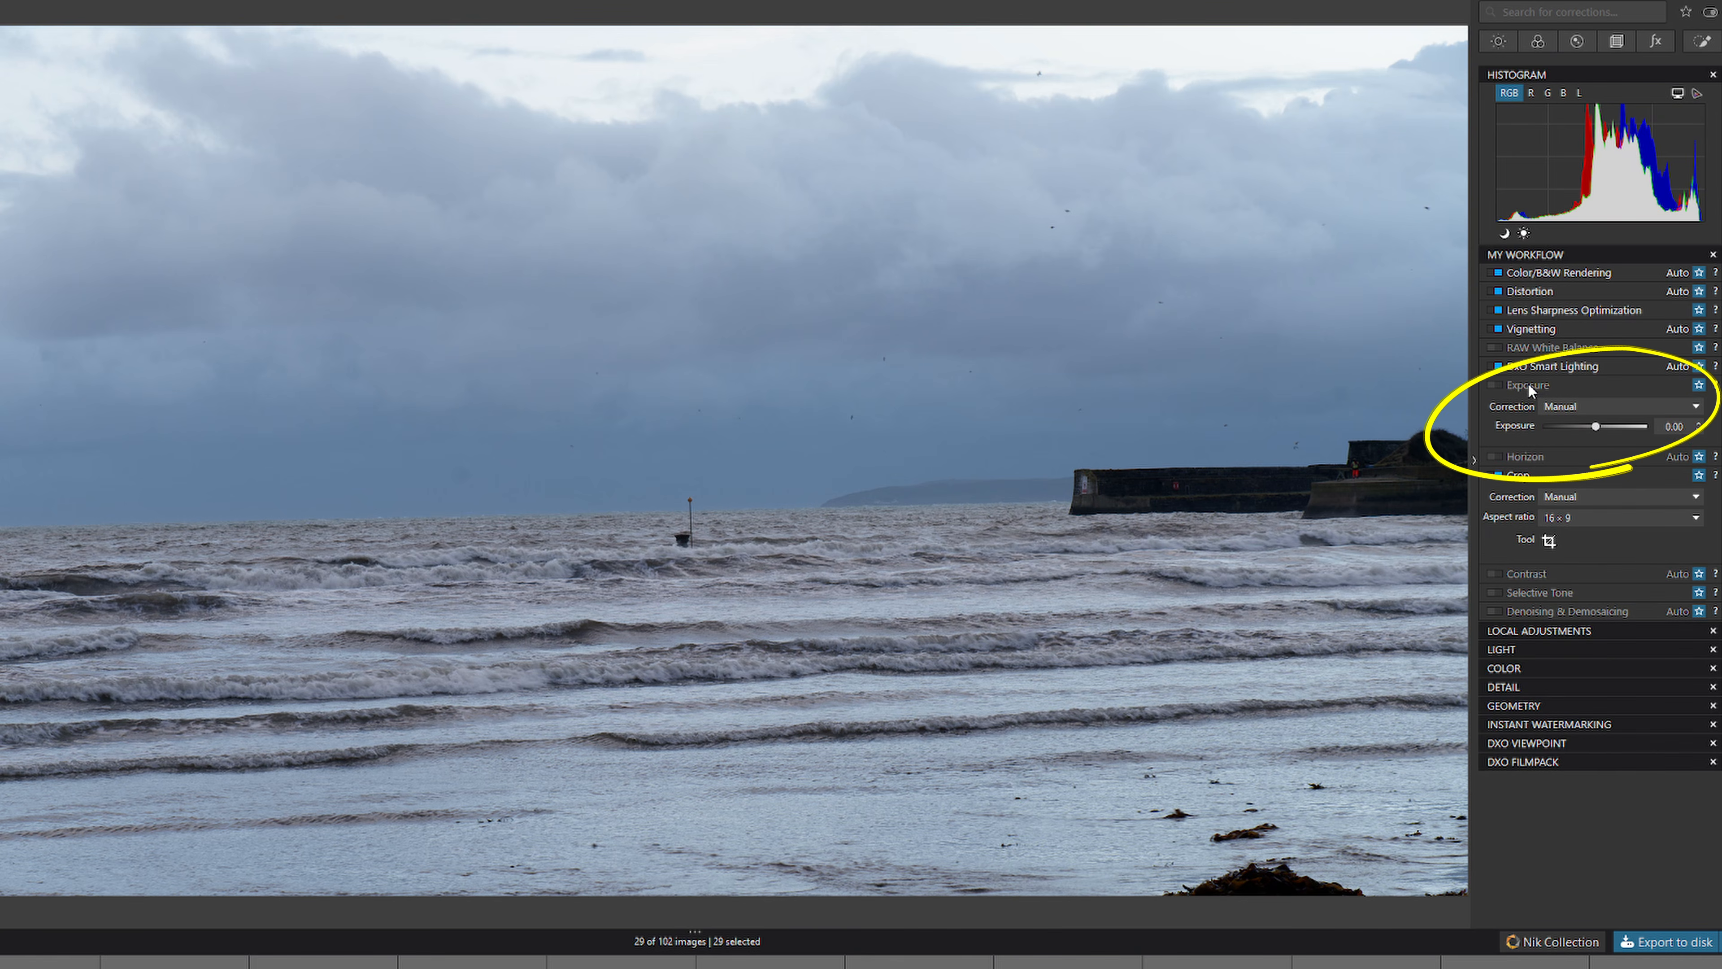
{"action": "left_click_drag", "start_coordinate": [1597, 428], "coordinate": [1603, 428]}
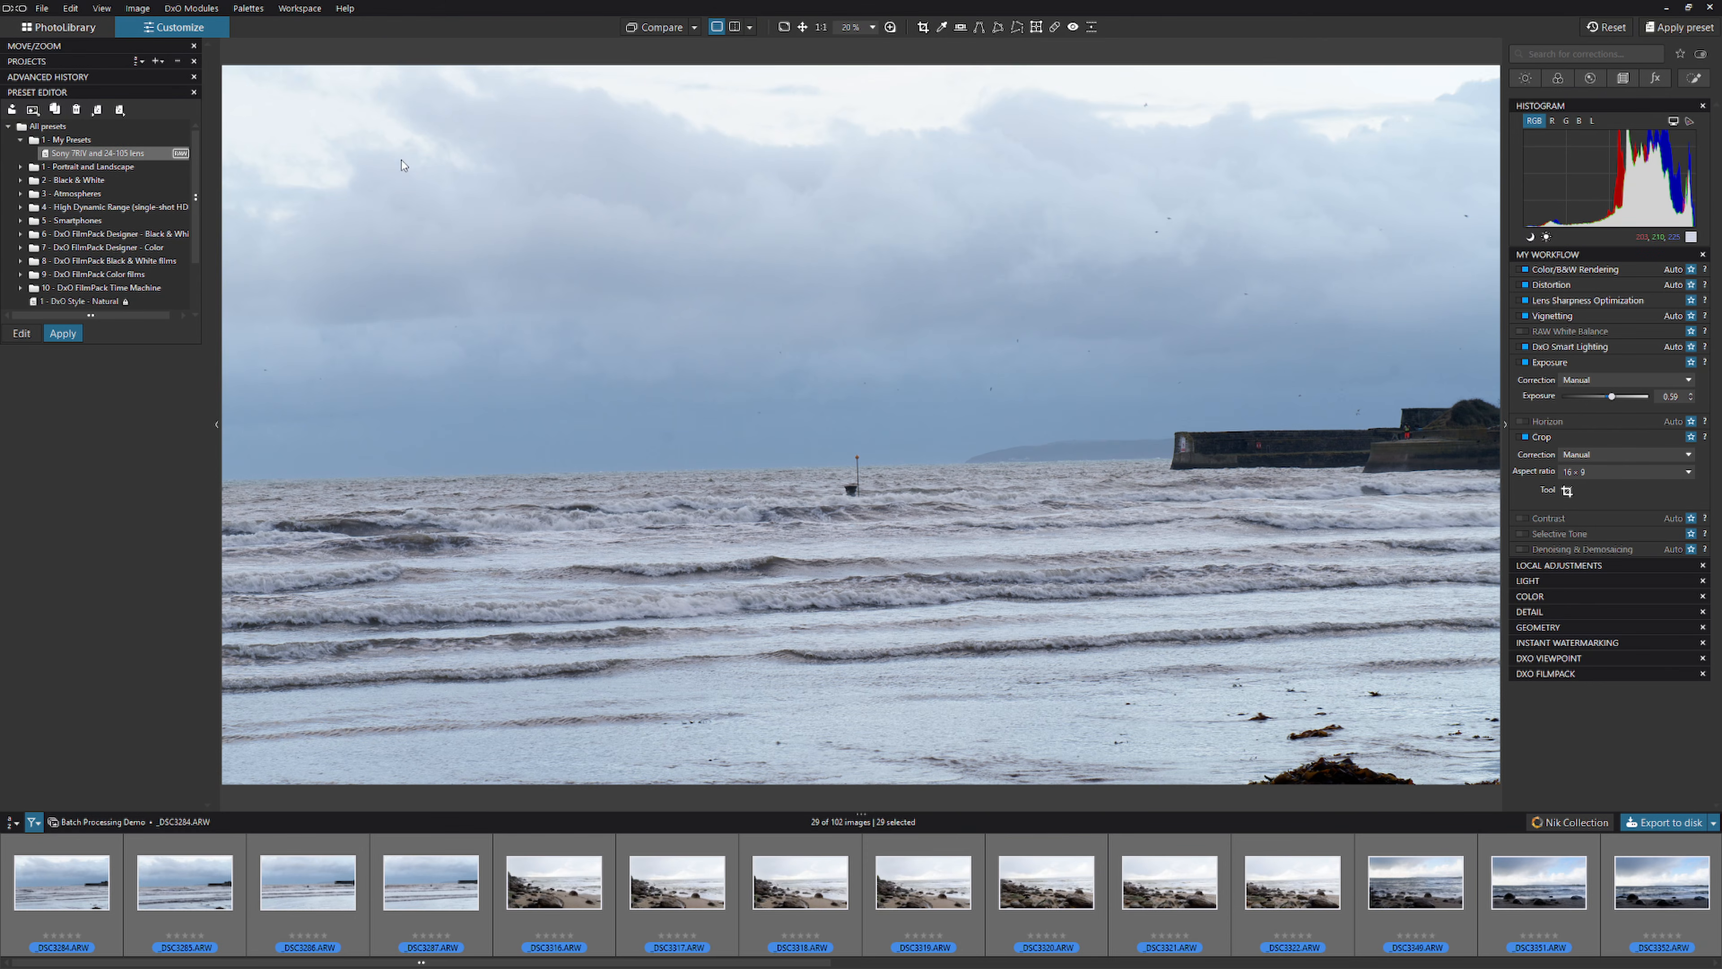
- Return to the PhotoLibrary and add the green label back to the image filter alongside blue
{"action": "left_click", "coordinate": [49, 25]}
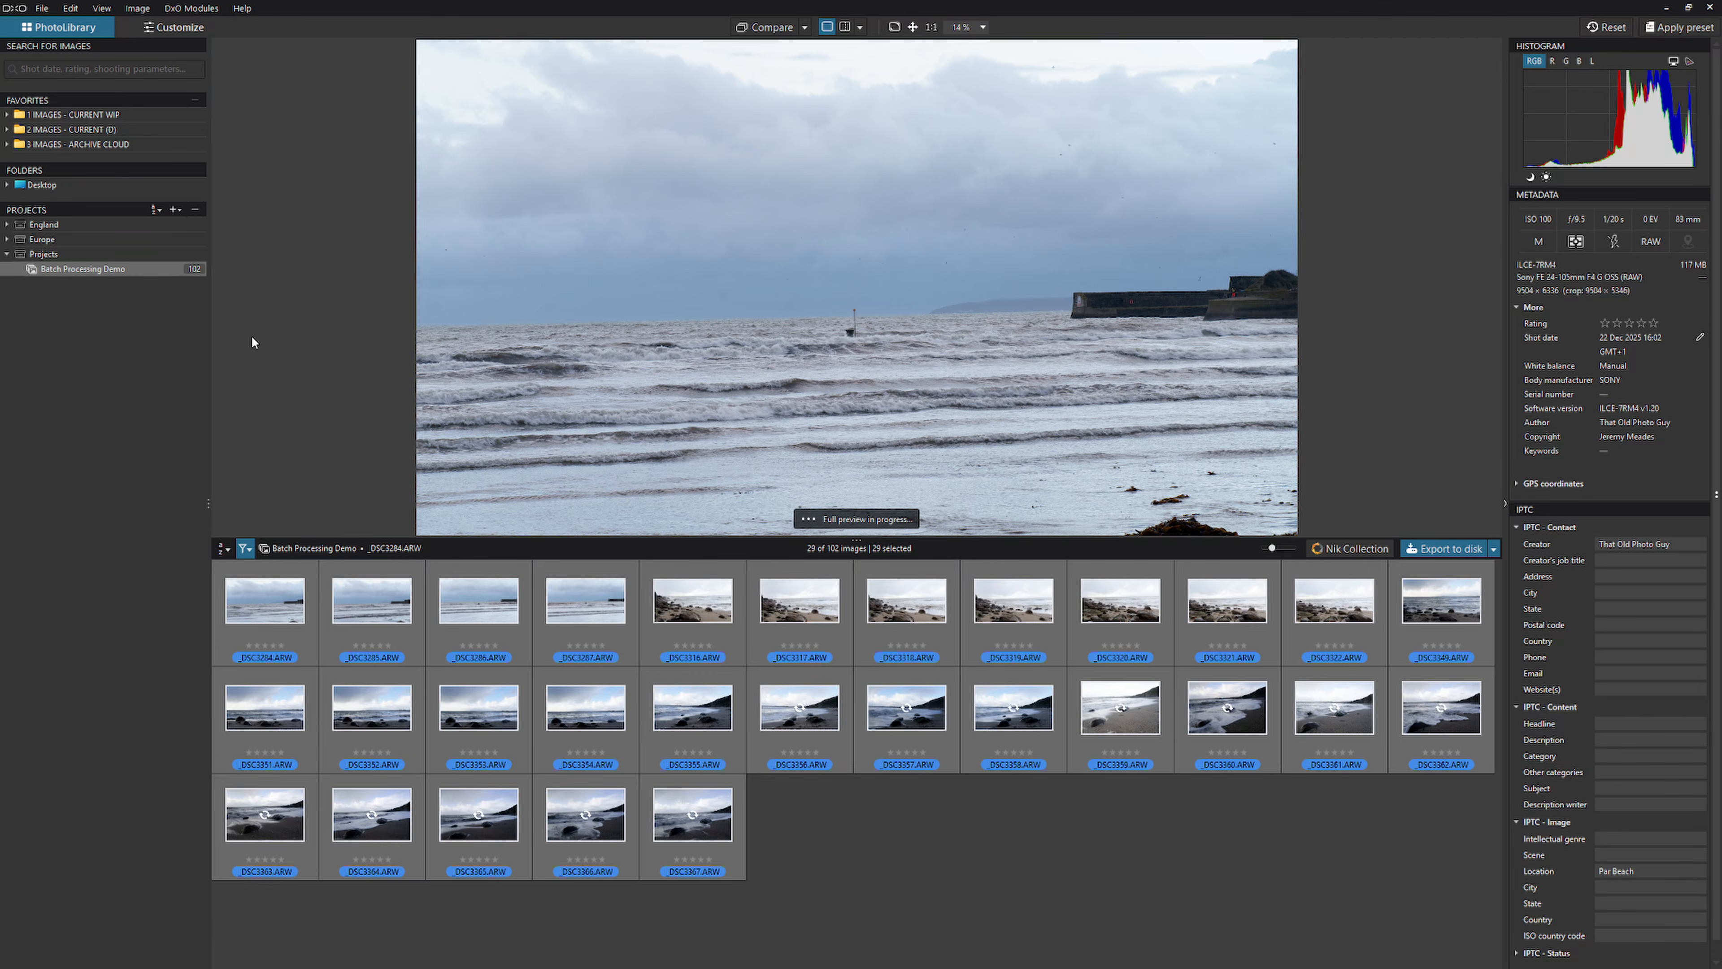
{"action": "left_click", "coordinate": [249, 548]}
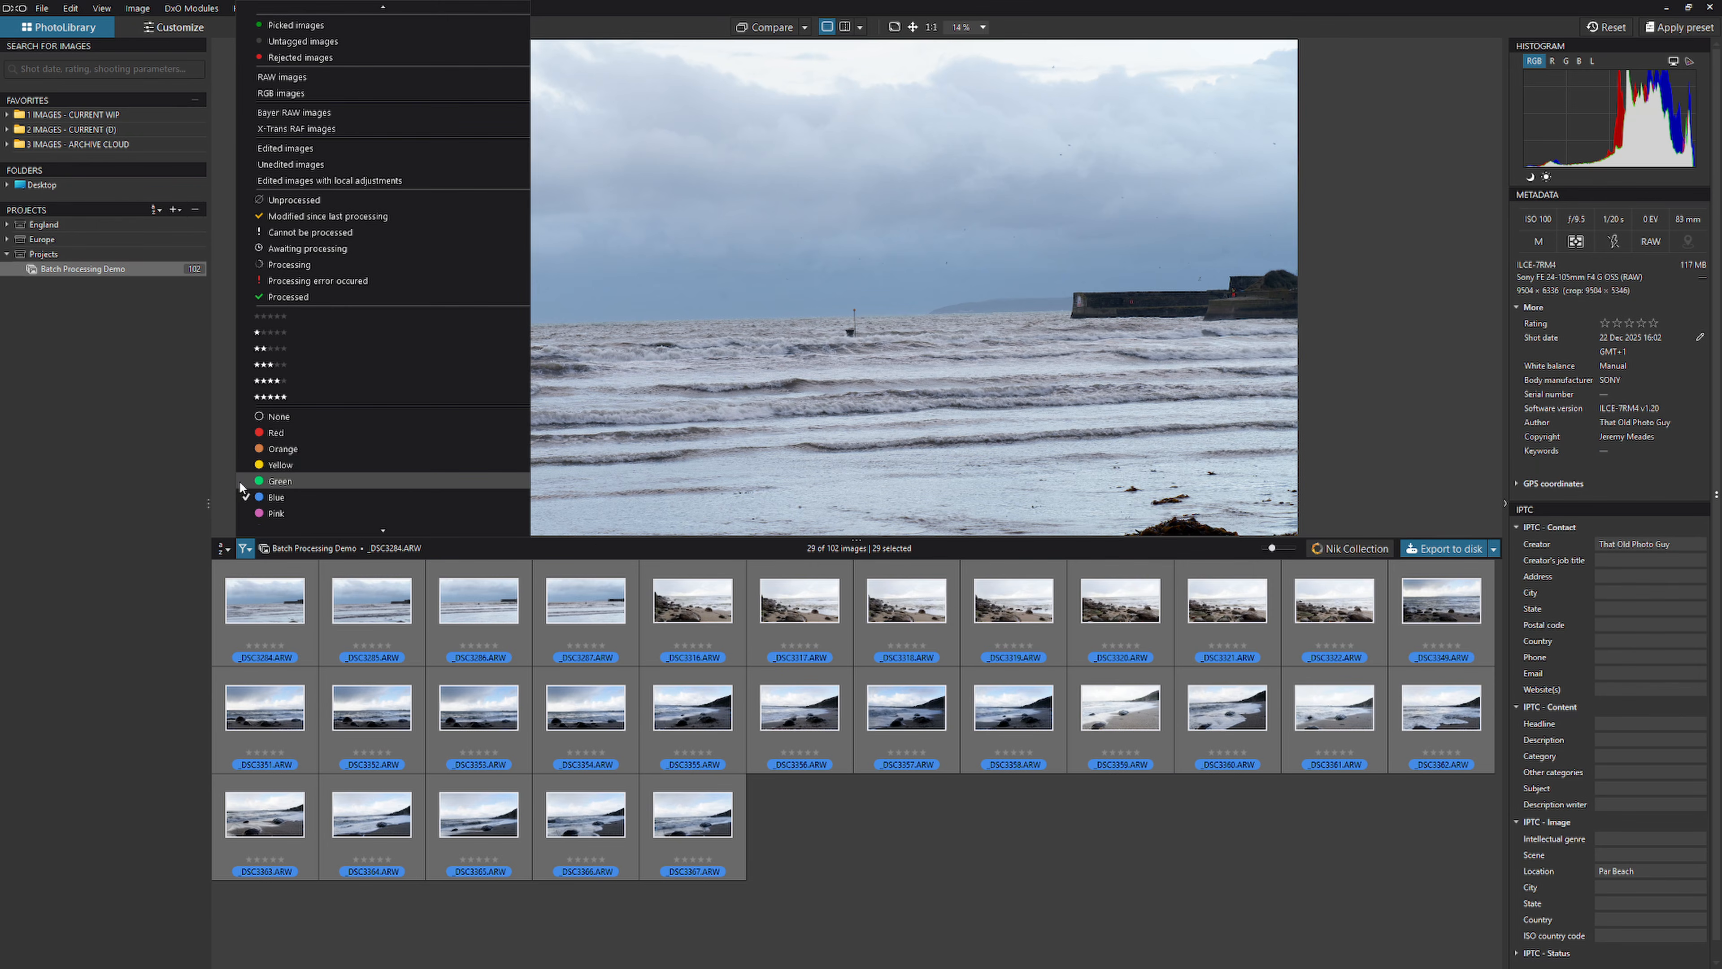
{"action": "left_click", "coordinate": [240, 480]}
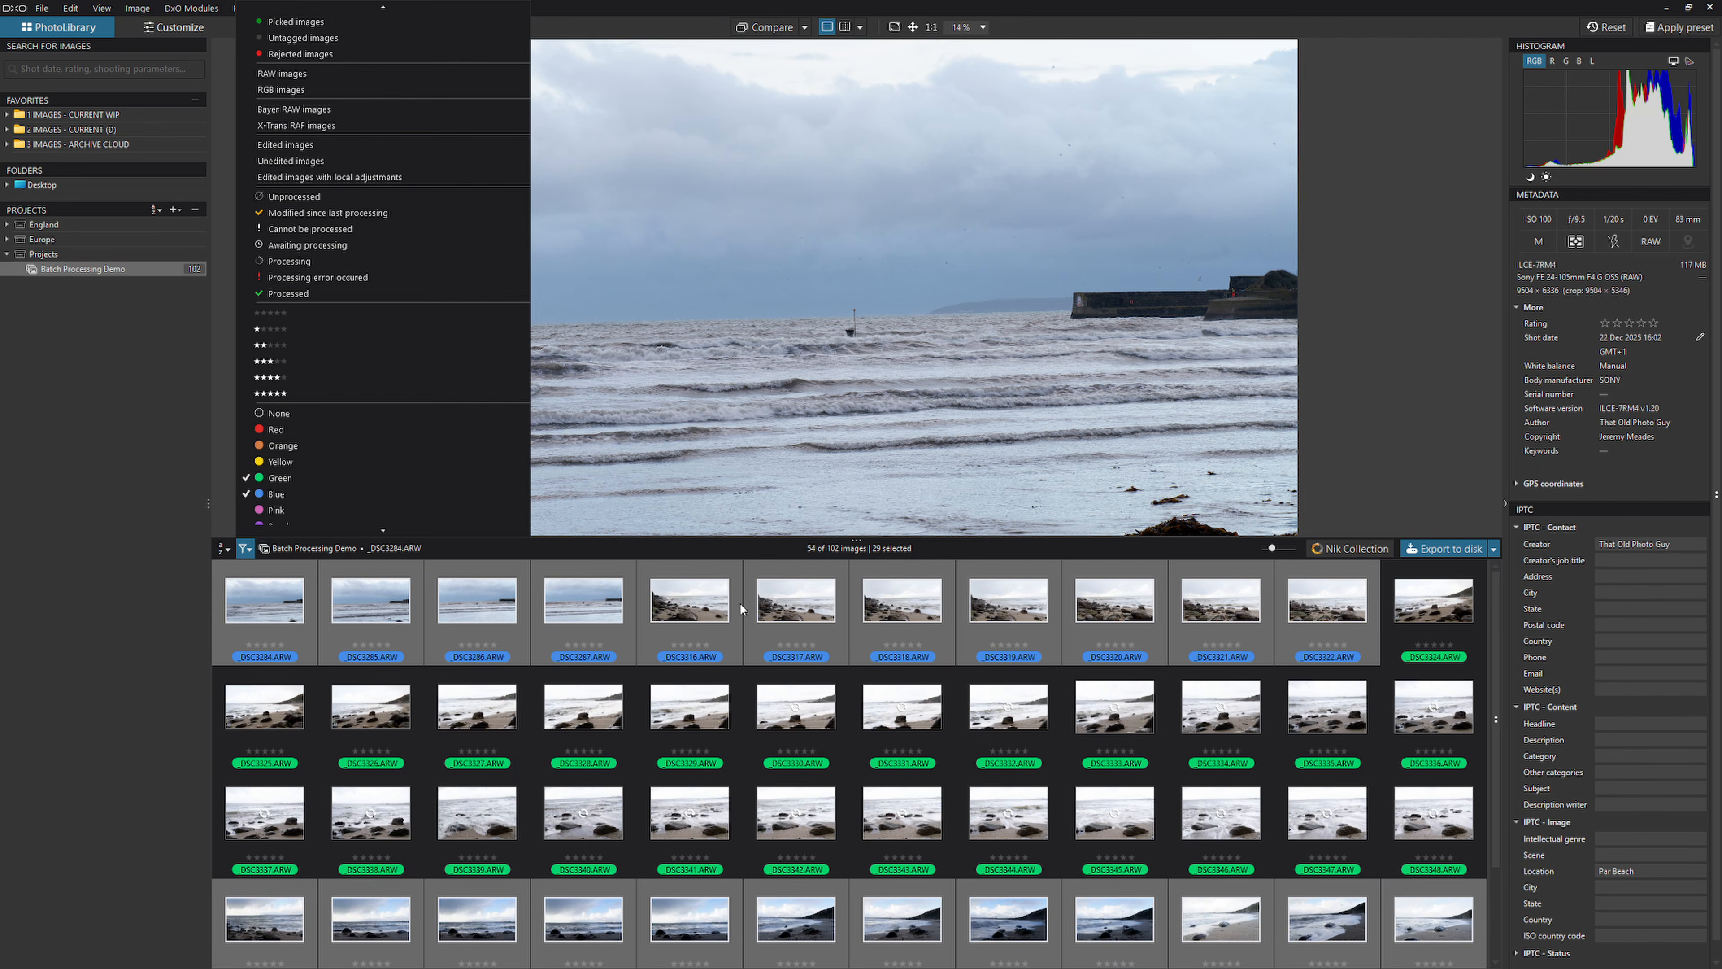
{"action": "left_click", "coordinate": [1003, 715]}
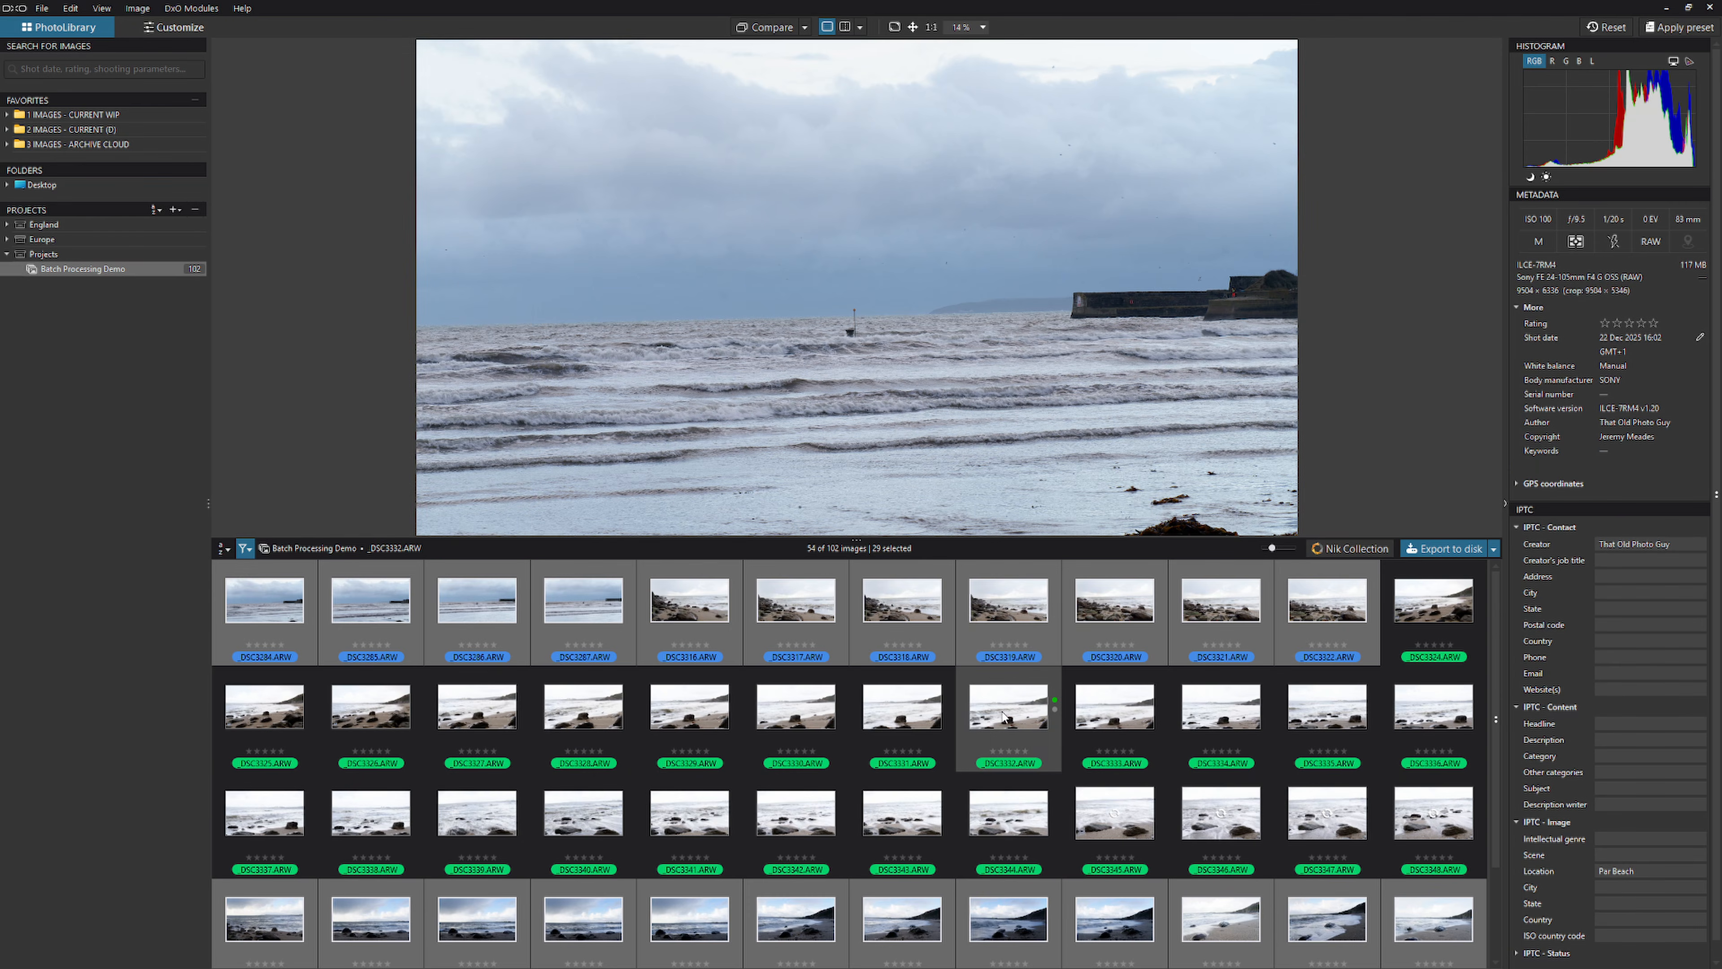
- Compare the Smart Lighting, exposure and crop corrections on several green- and blue-labelled images, then return to the PhotoLibrary
{"action": "left_click", "coordinate": [1003, 716]}
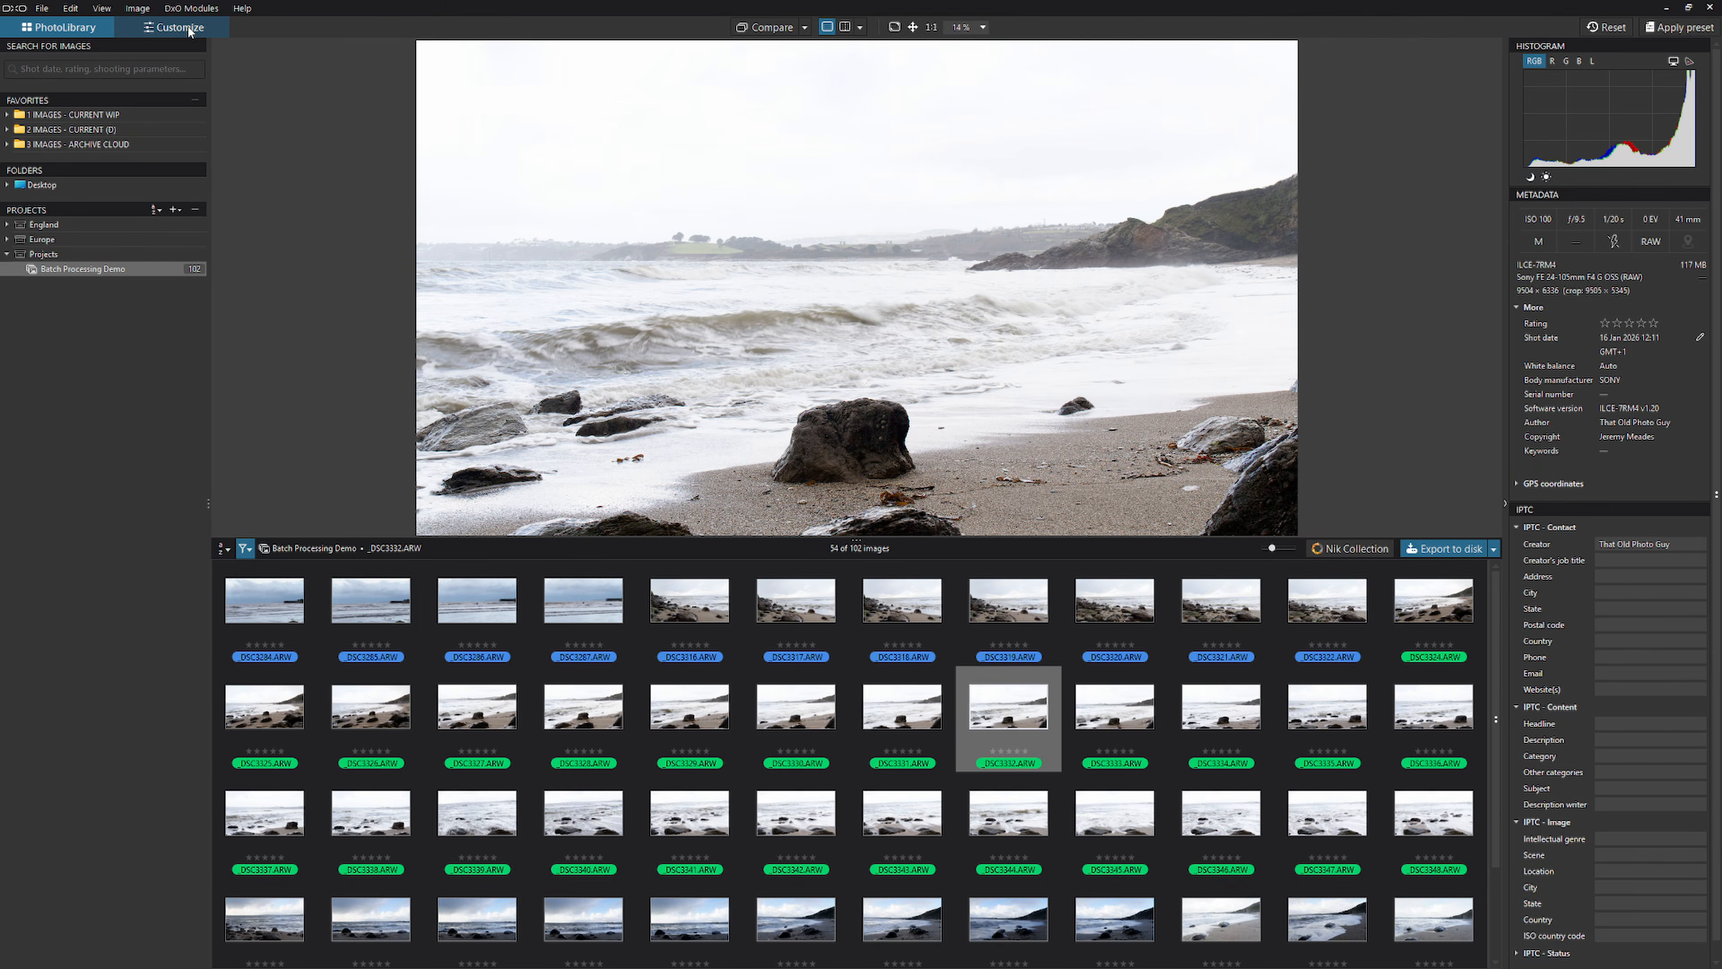
{"action": "left_click", "coordinate": [179, 27]}
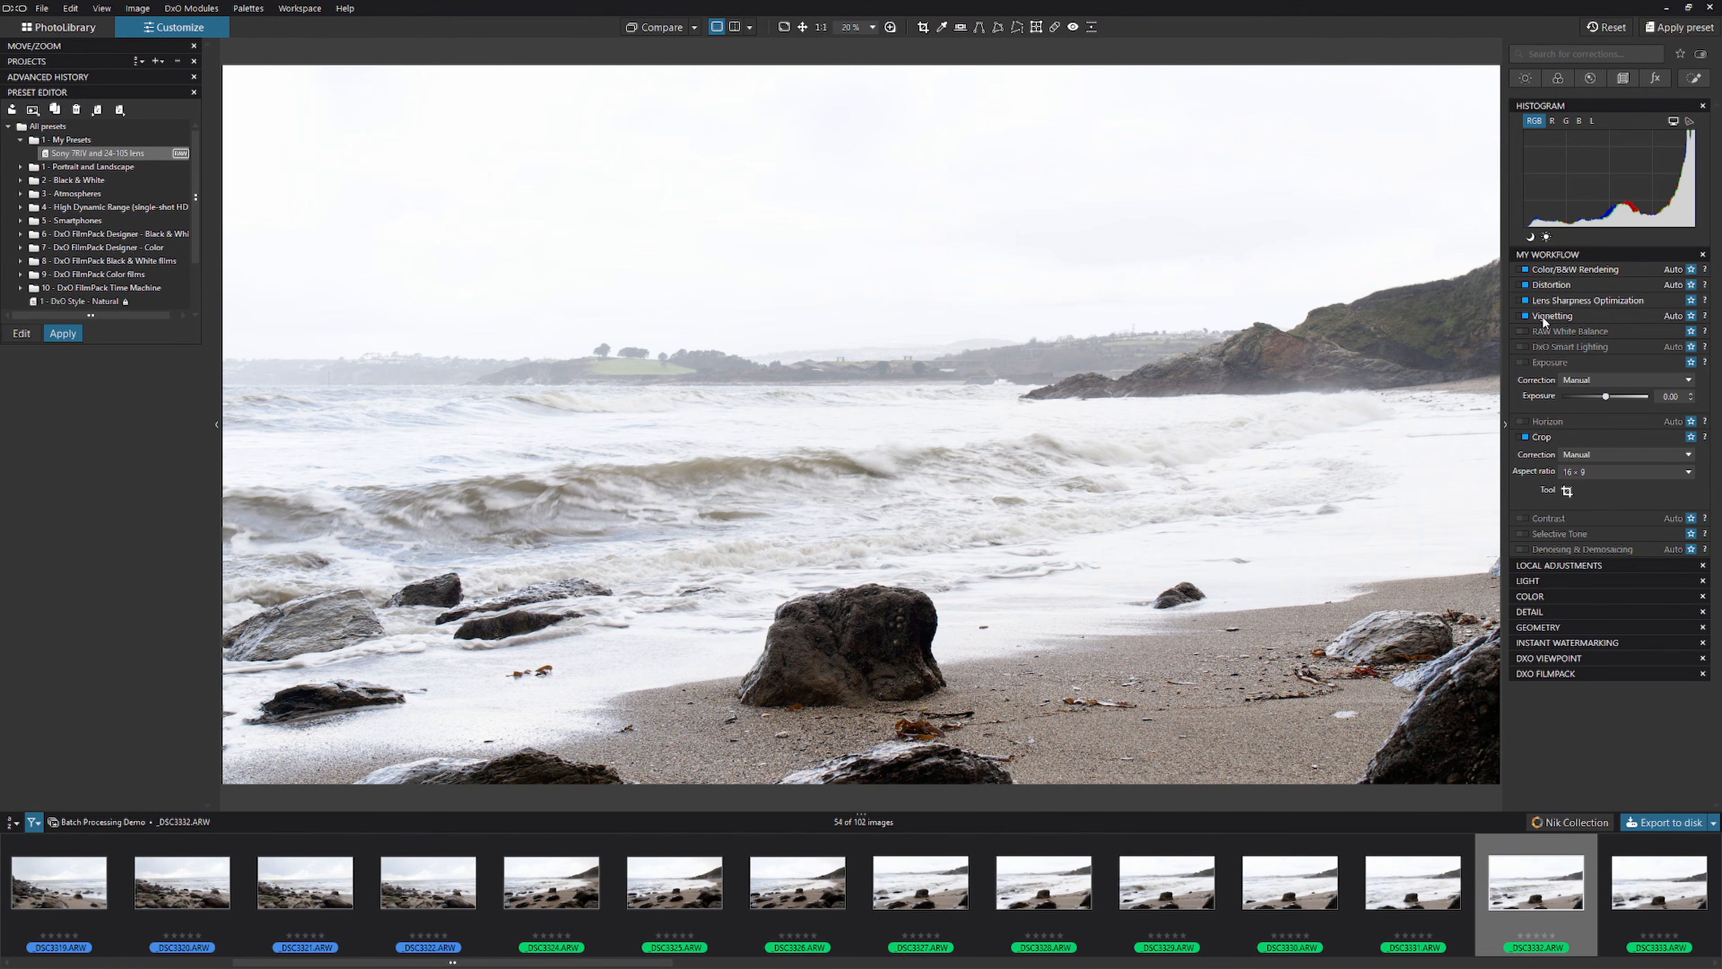
{"action": "left_click", "coordinate": [1295, 890]}
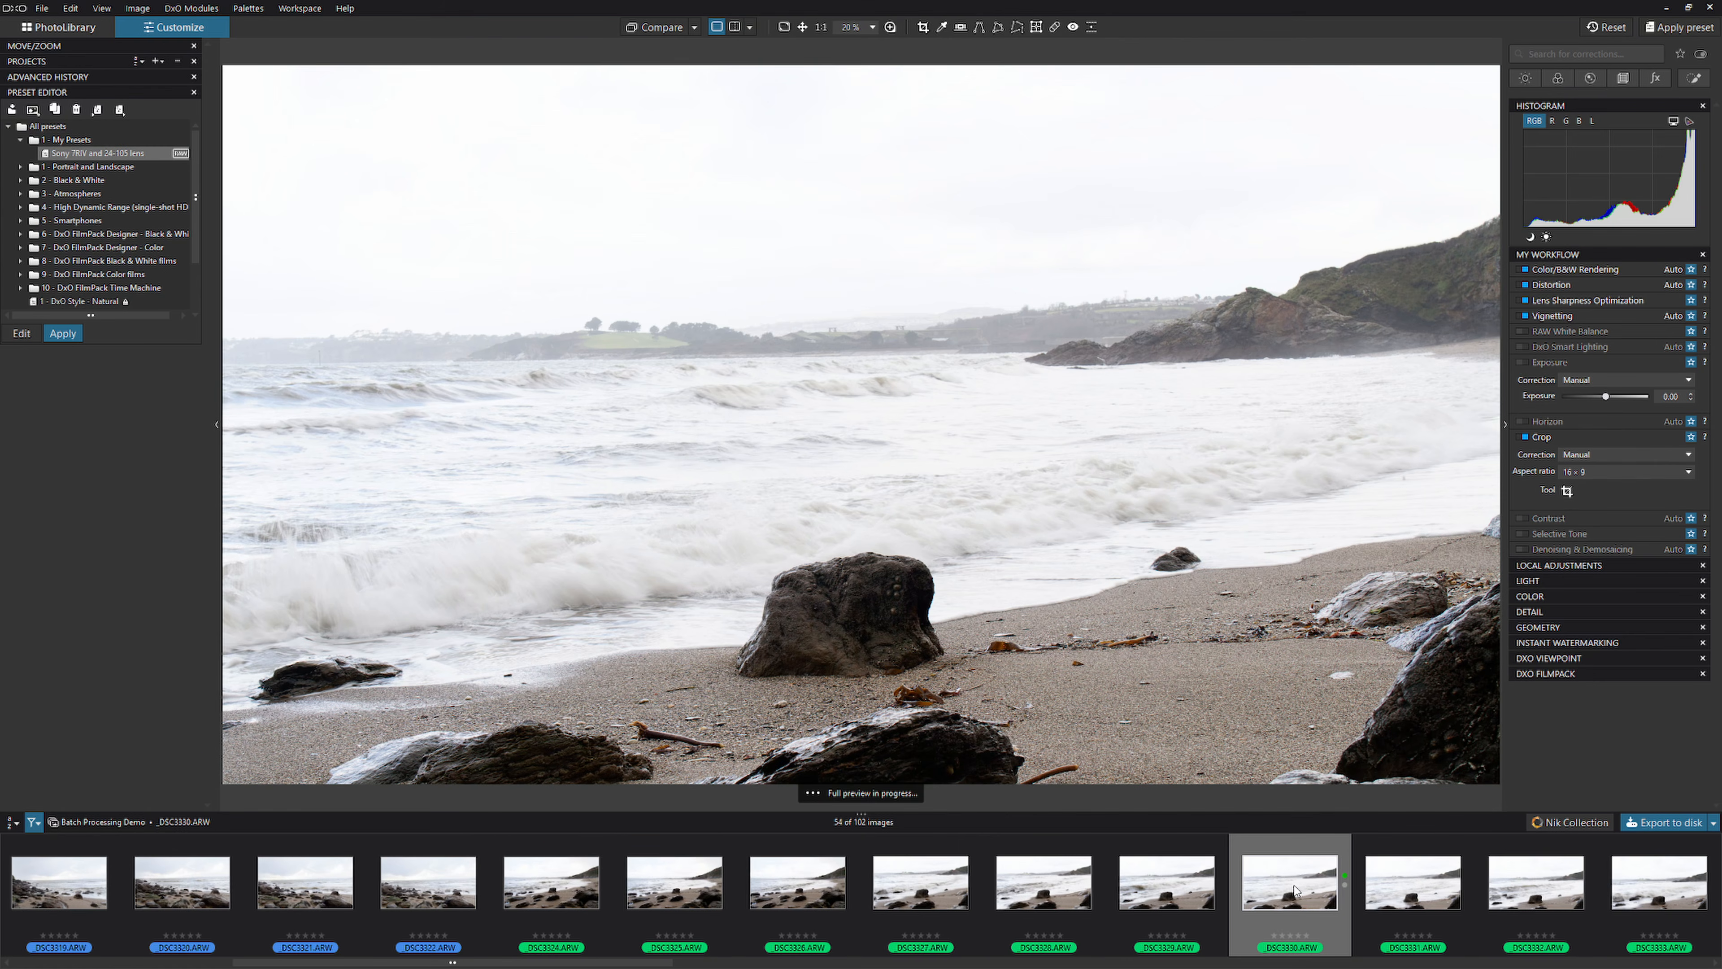
{"action": "left_click", "coordinate": [1199, 895]}
{"action": "left_click", "coordinate": [1072, 900]}
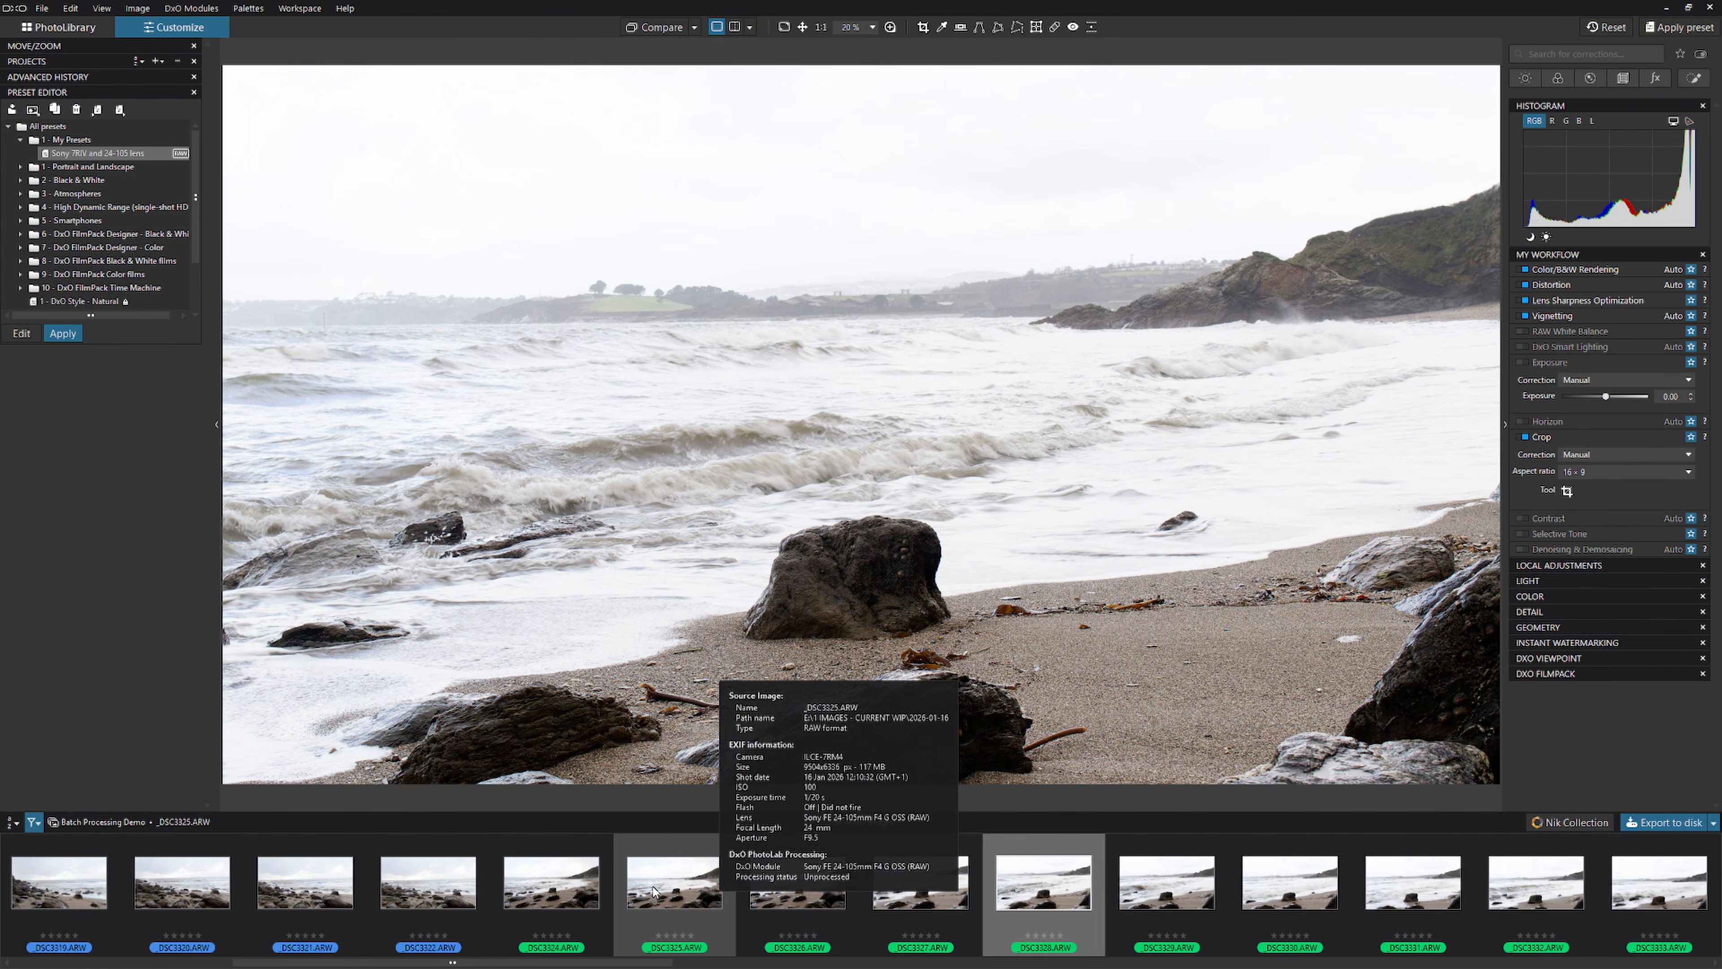
{"action": "left_click", "coordinate": [308, 879]}
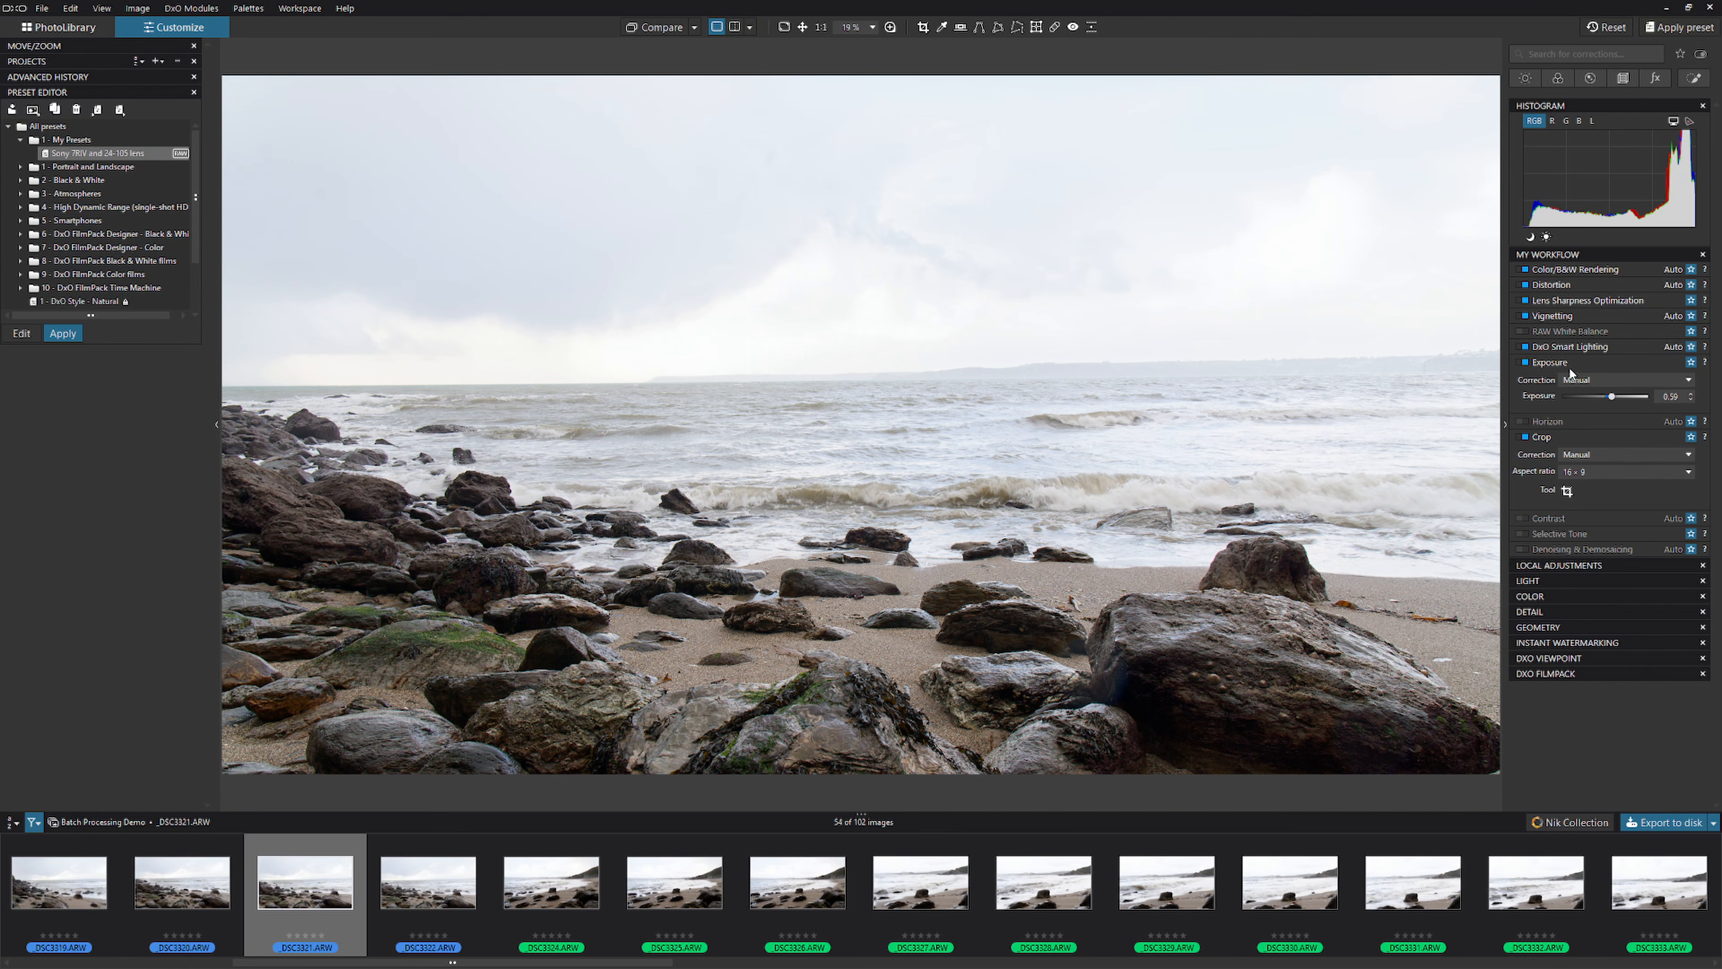
{"action": "left_click", "coordinate": [87, 886]}
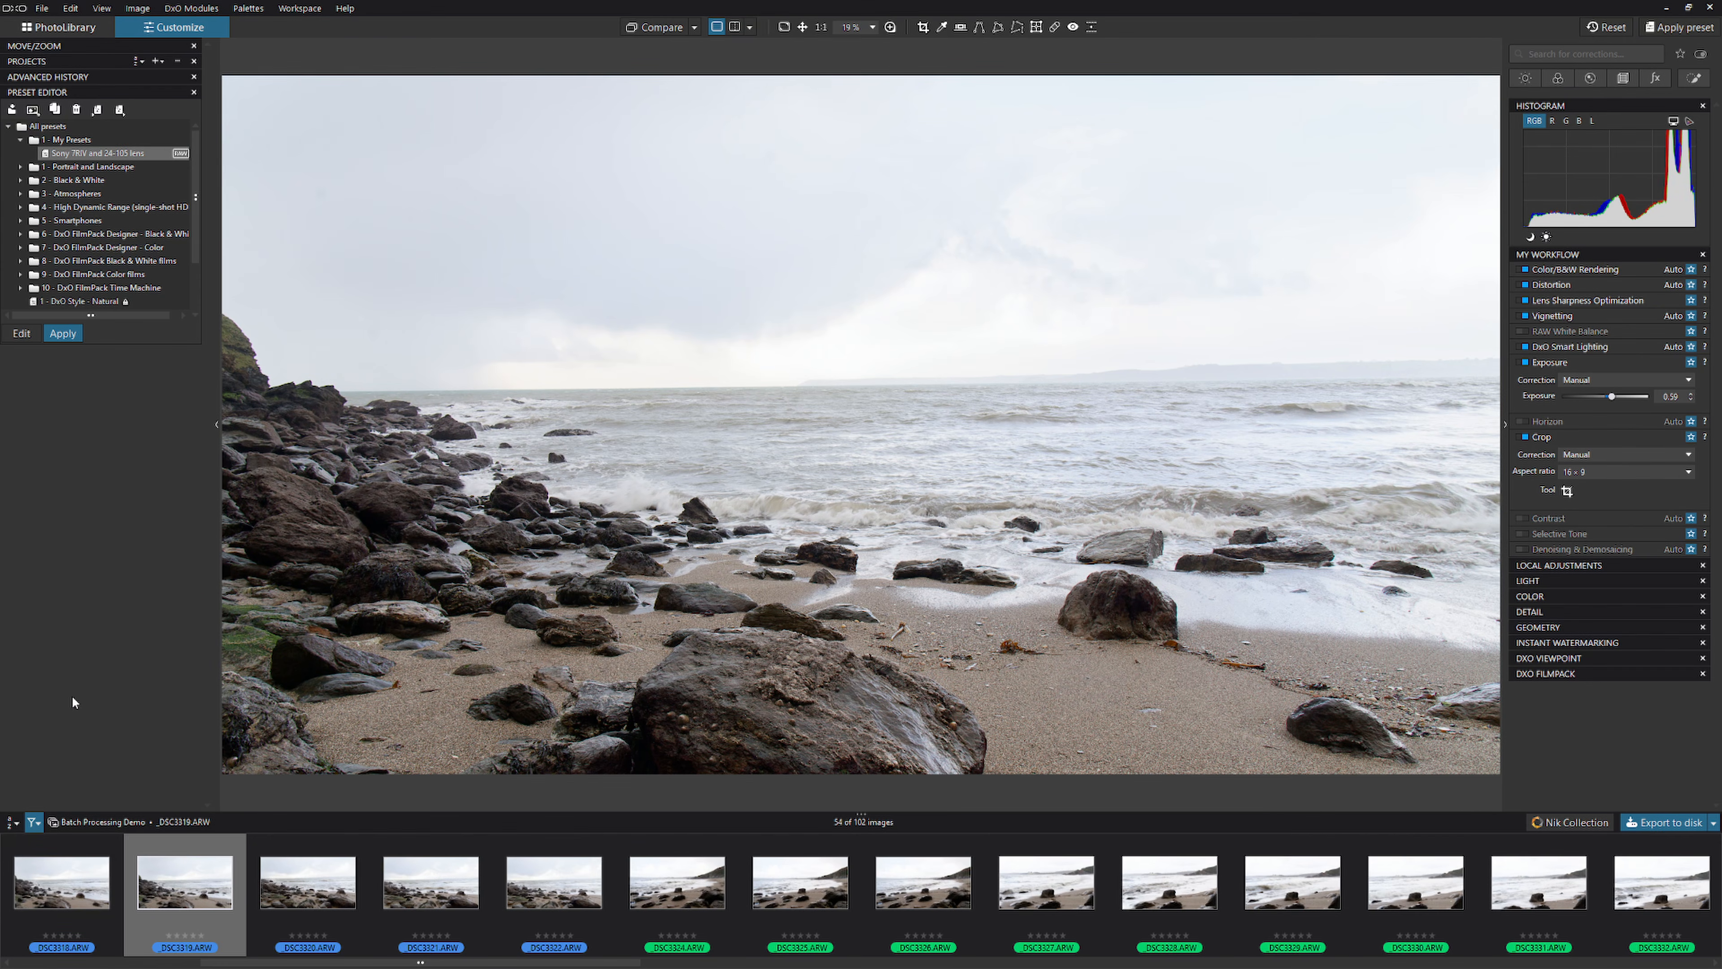
{"action": "left_click", "coordinate": [70, 28]}
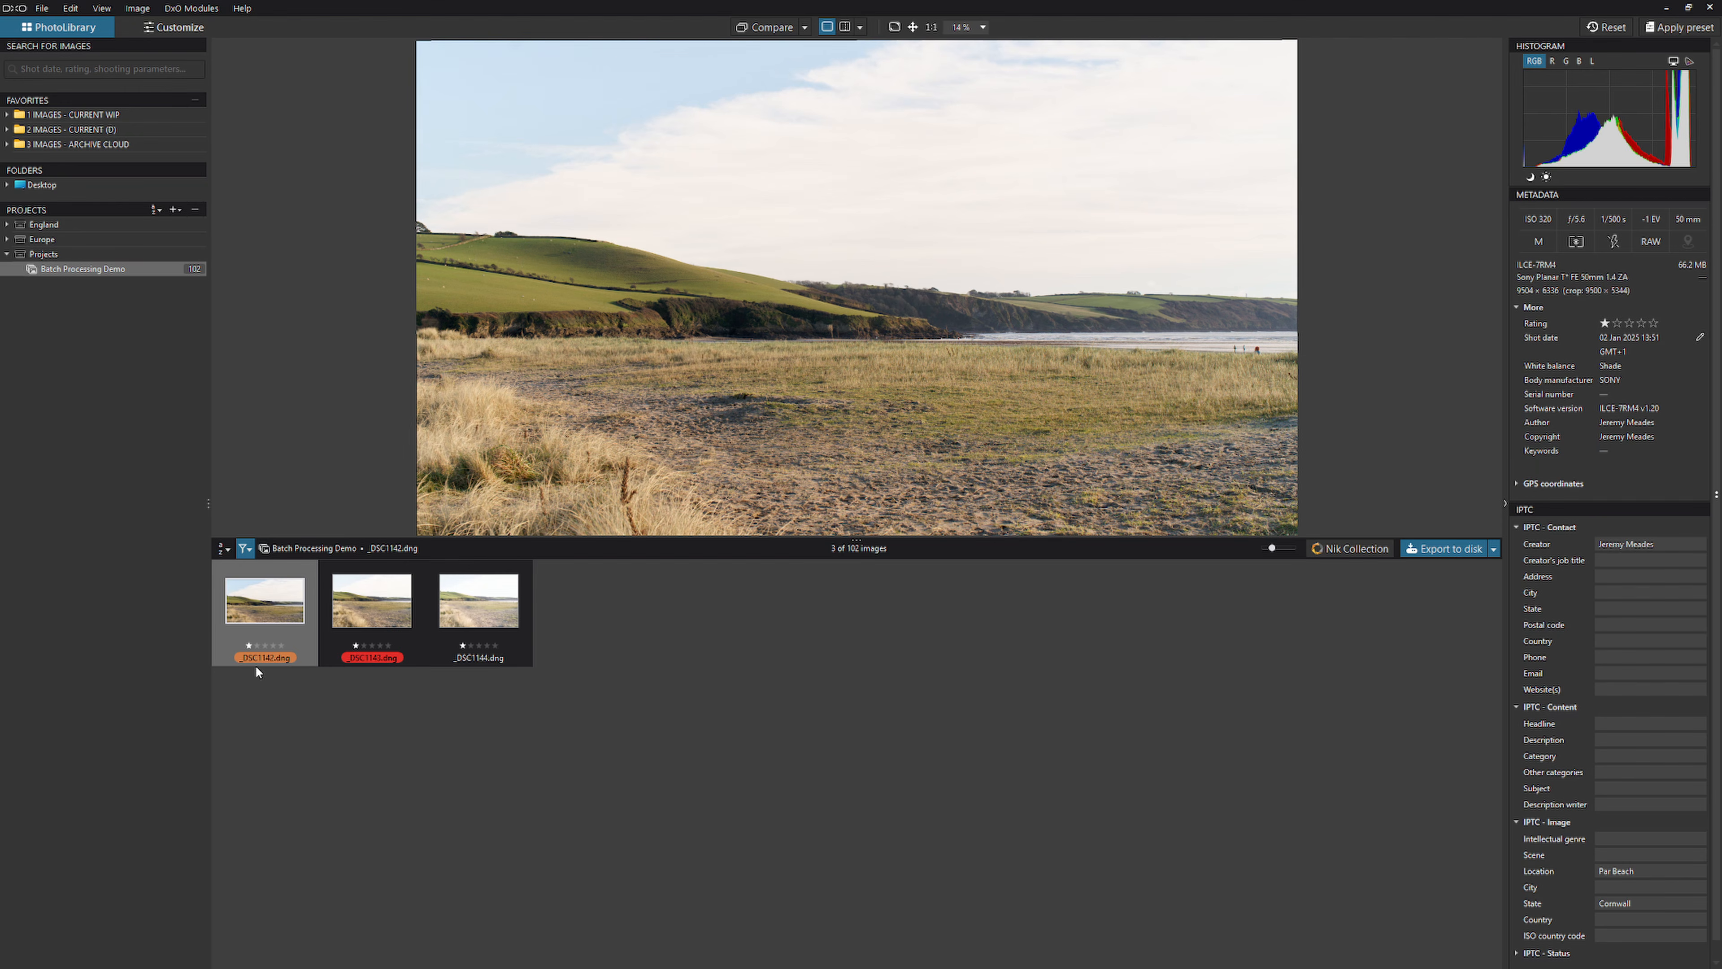
- Open the orange-labelled image _DSC1142.dng in the Customize workspace and copy its correction settings
{"action": "right_click", "coordinate": [260, 600]}
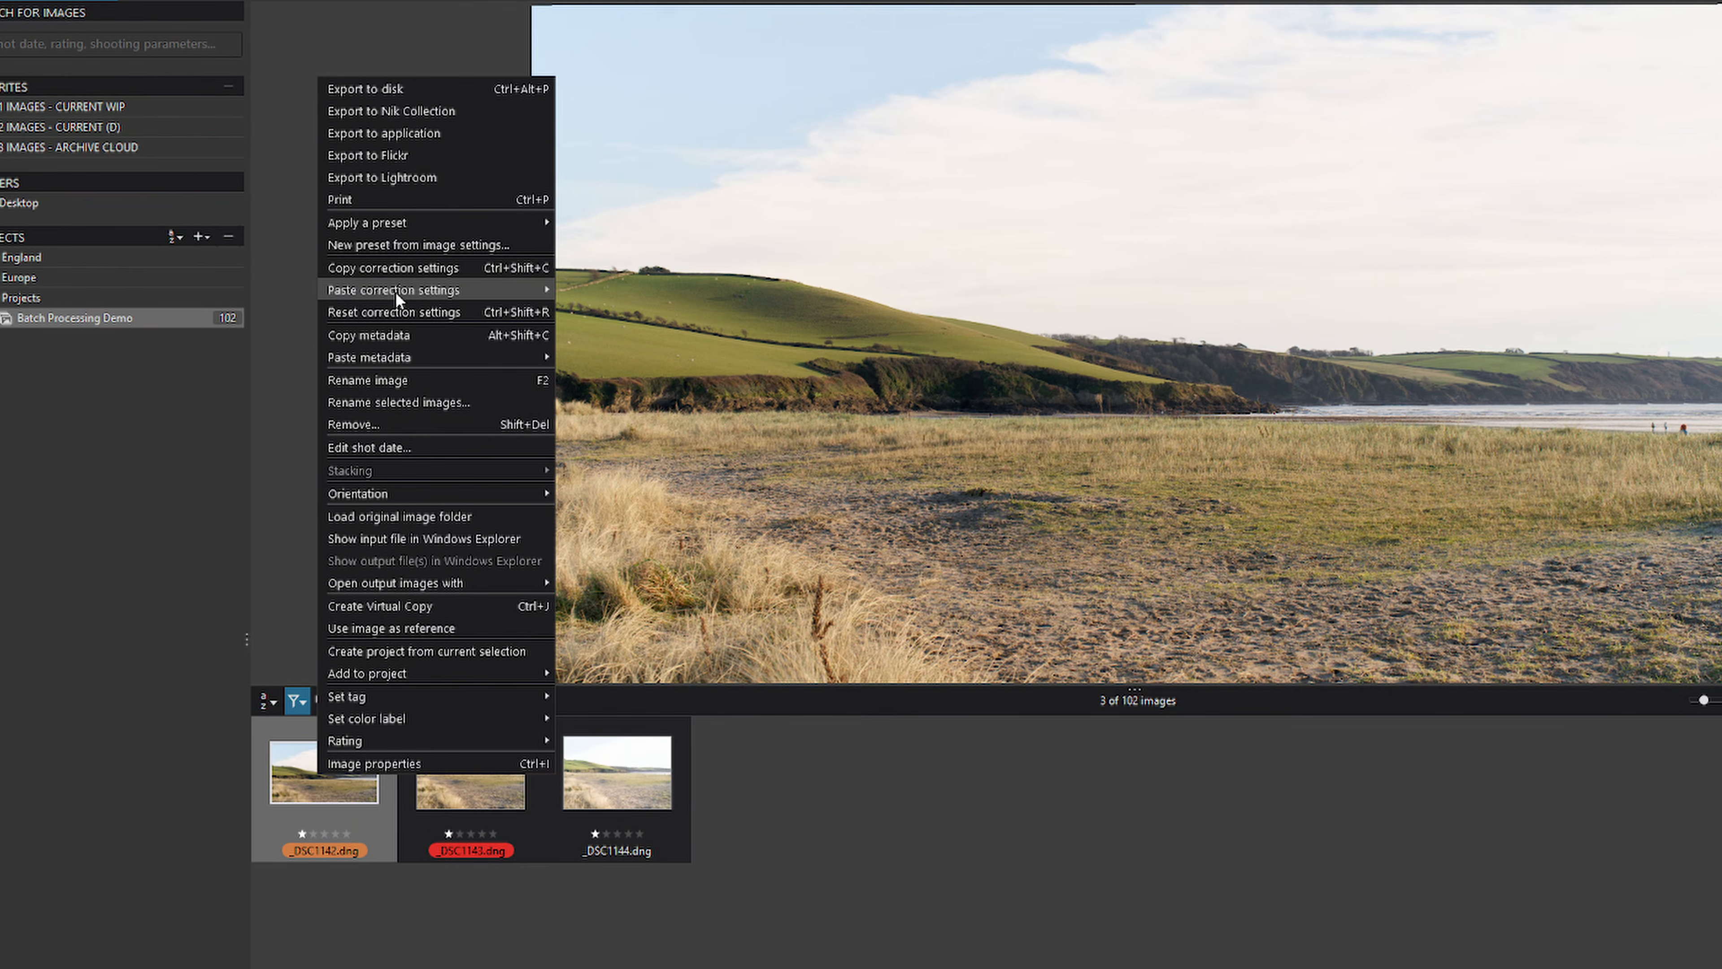
{"action": "left_click", "coordinate": [847, 824]}
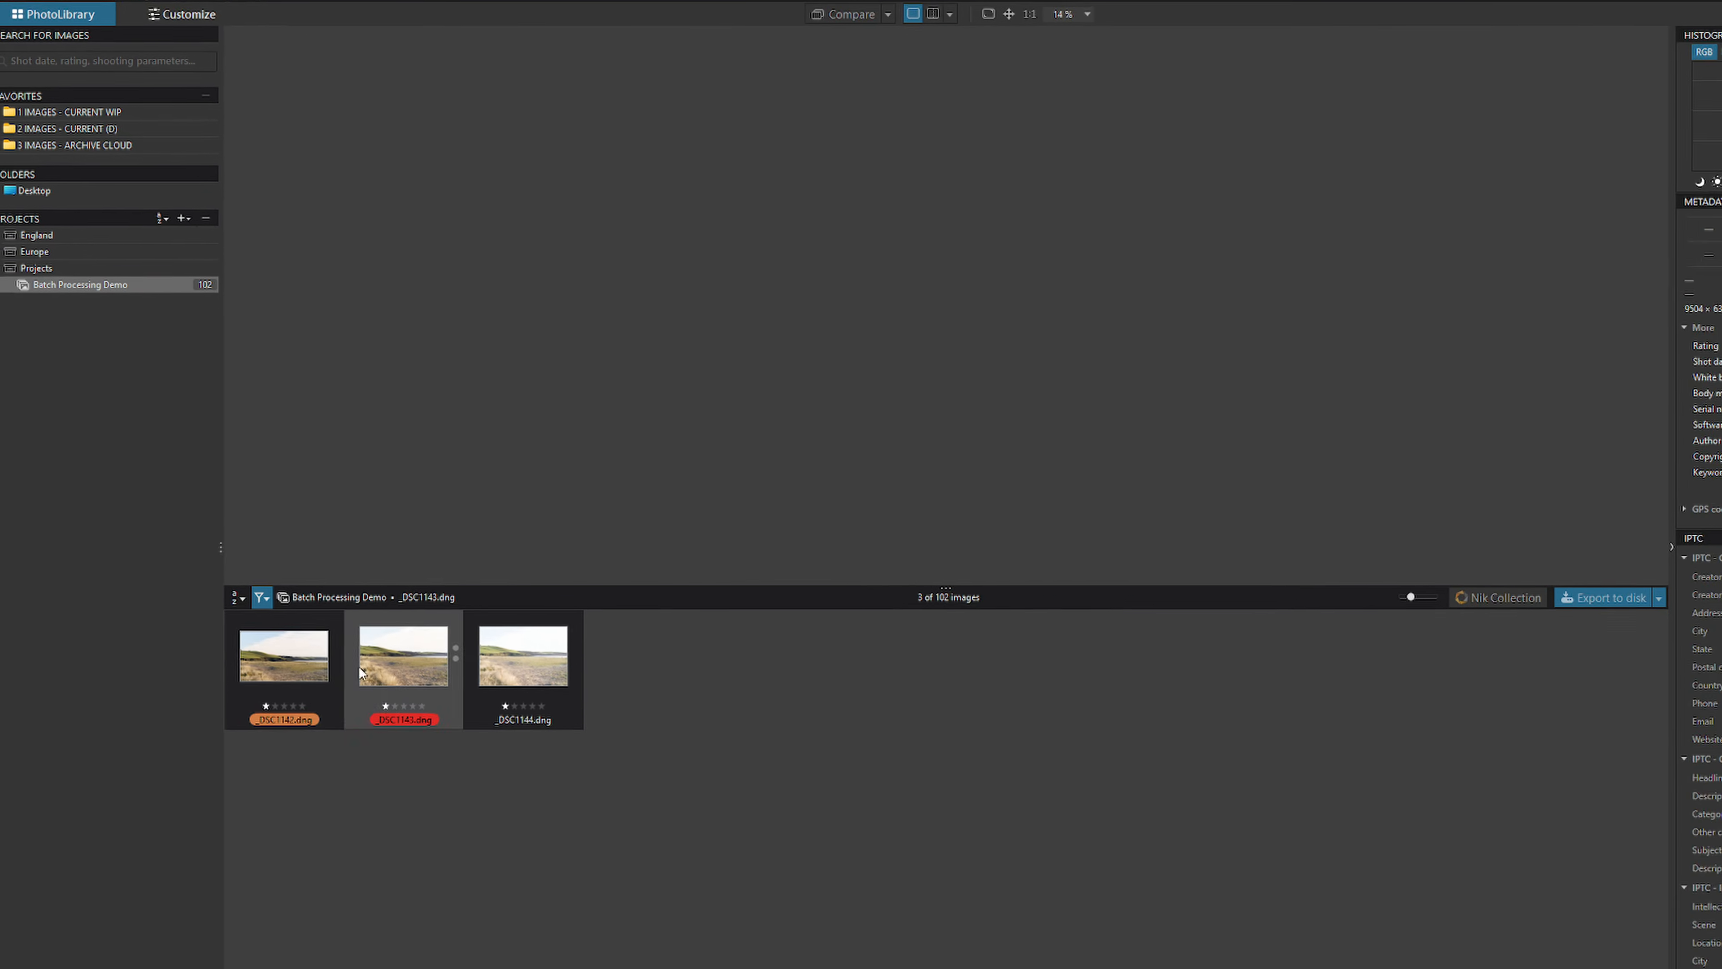
{"action": "left_click", "coordinate": [308, 669]}
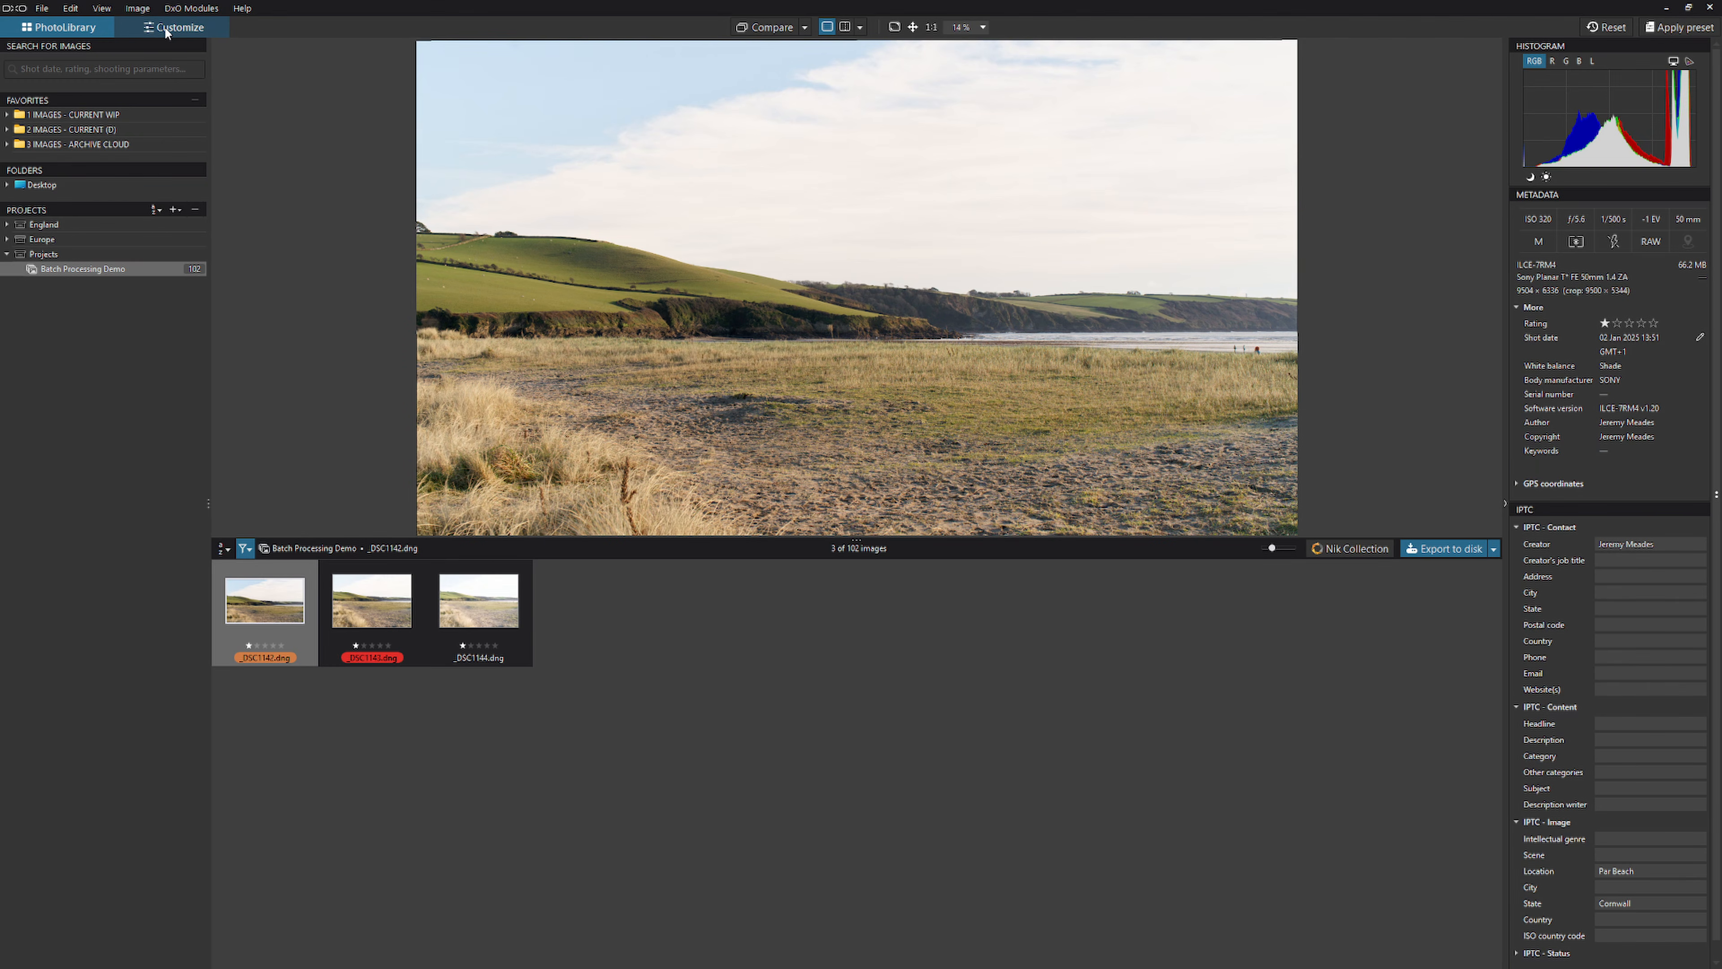
{"action": "left_click", "coordinate": [167, 30]}
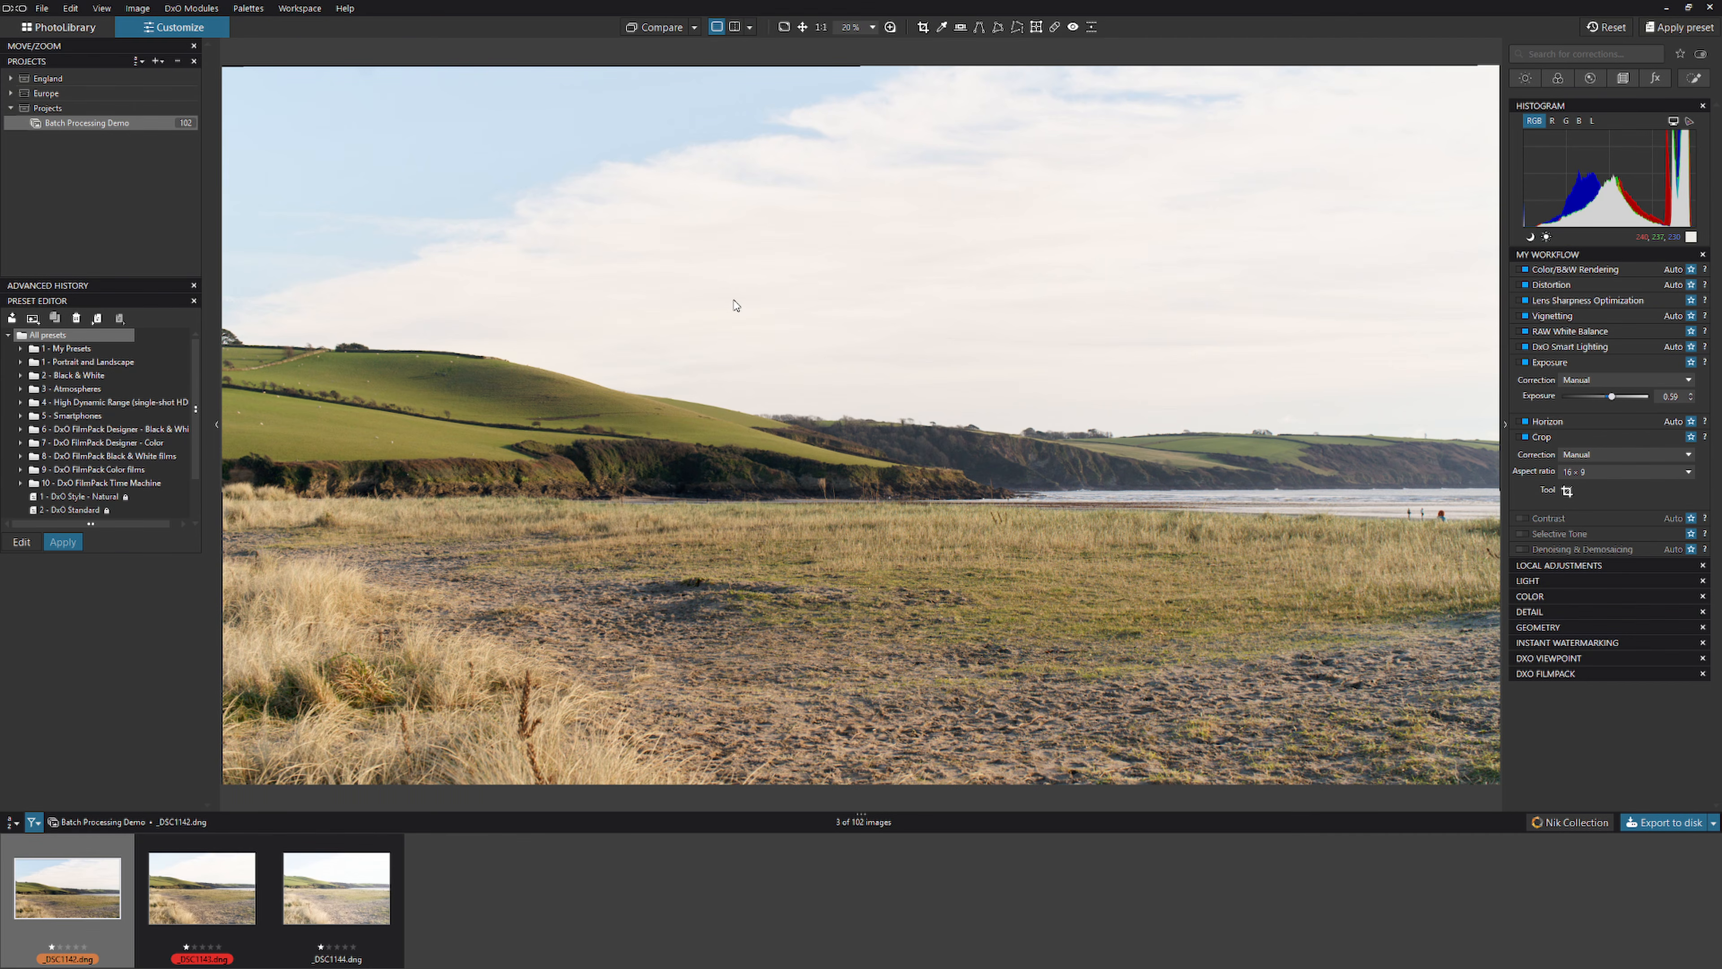
{"action": "right_click", "coordinate": [676, 283]}
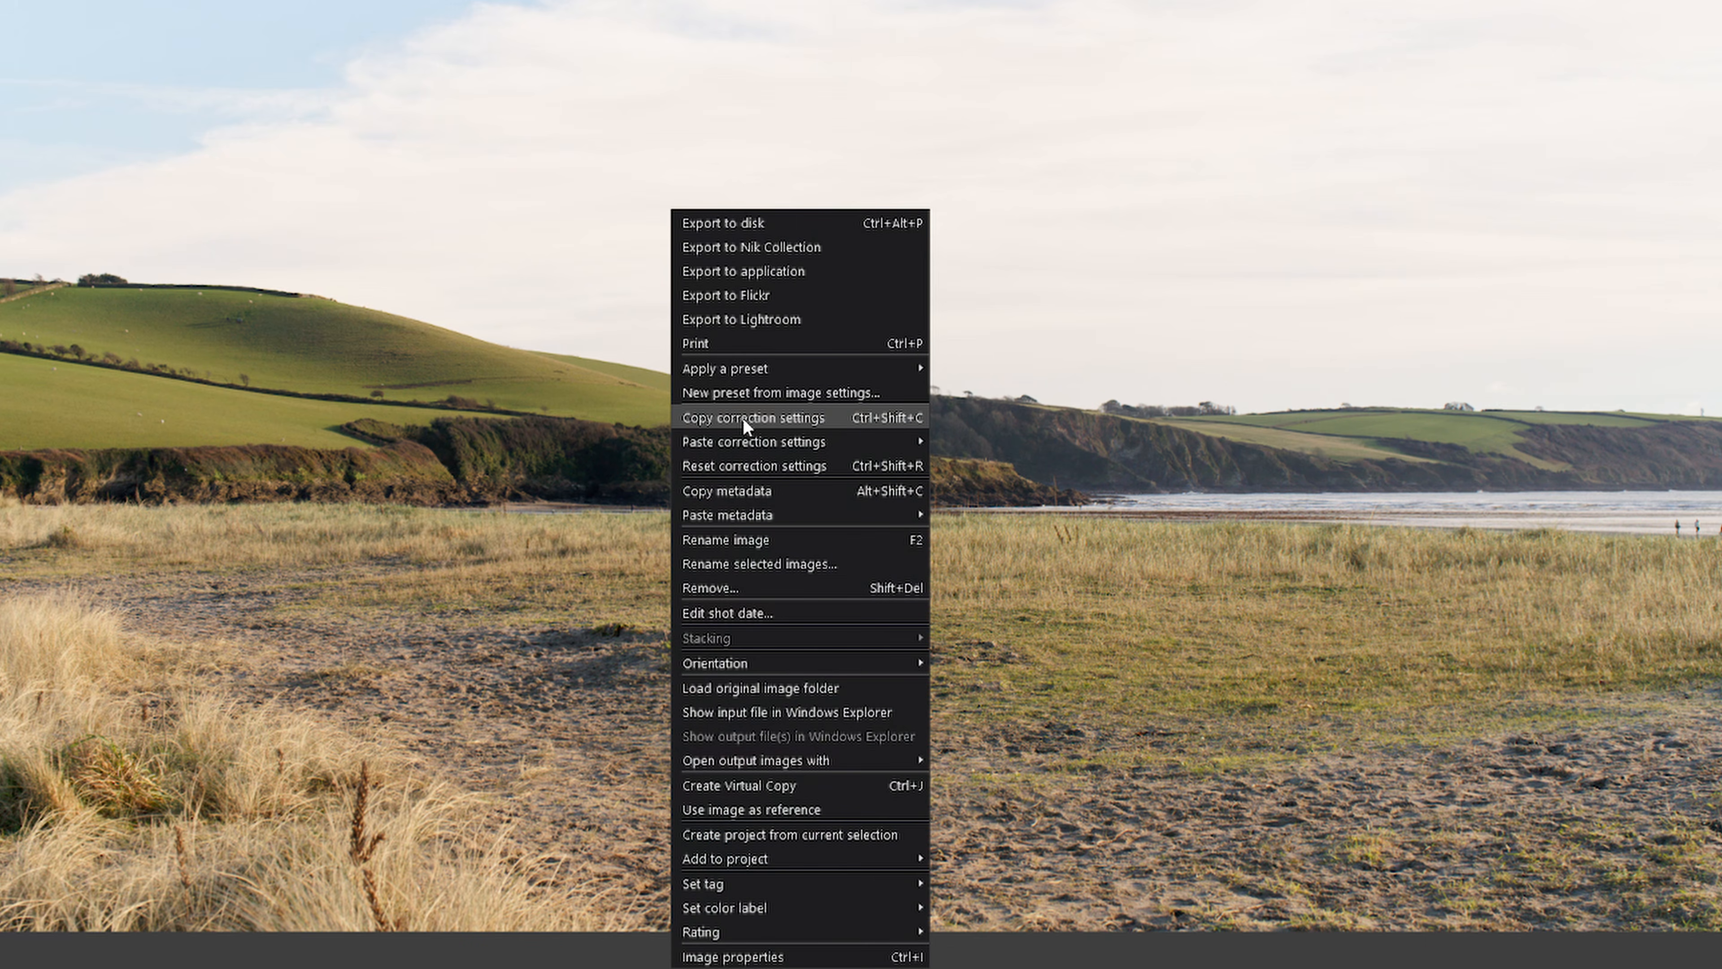
{"action": "left_click", "coordinate": [826, 417]}
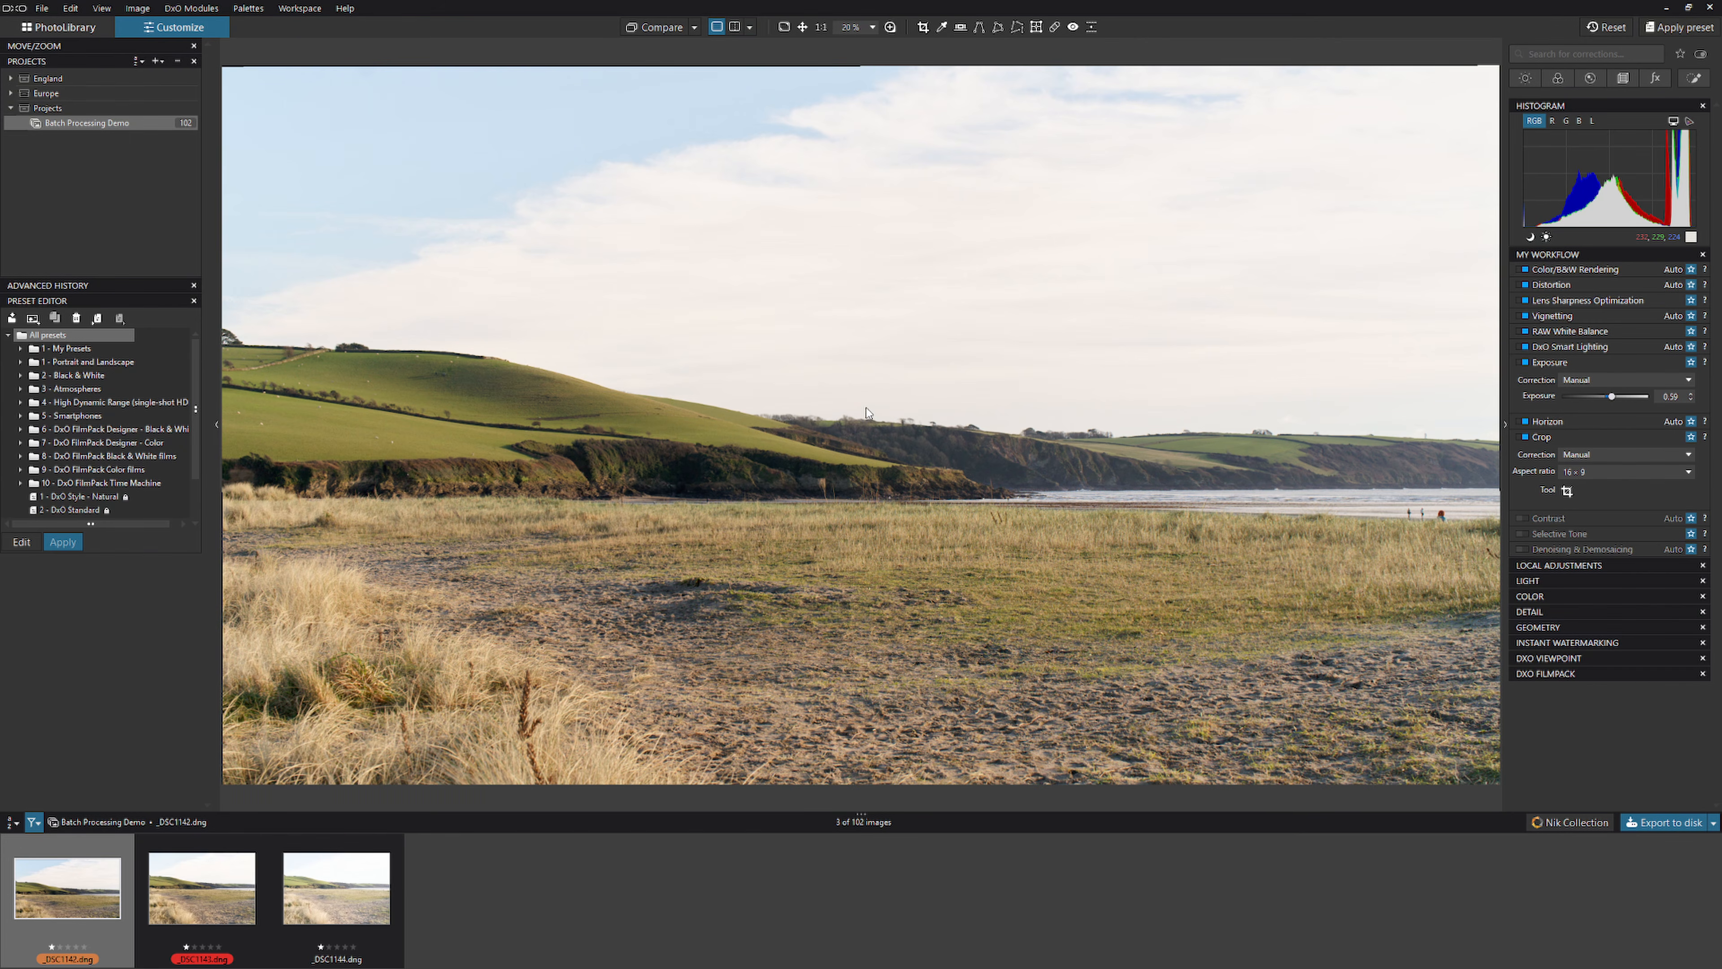
- Select the unlabelled image _DSC1144.dng and review the available options for pasting correction settings
{"action": "left_click", "coordinate": [352, 892]}
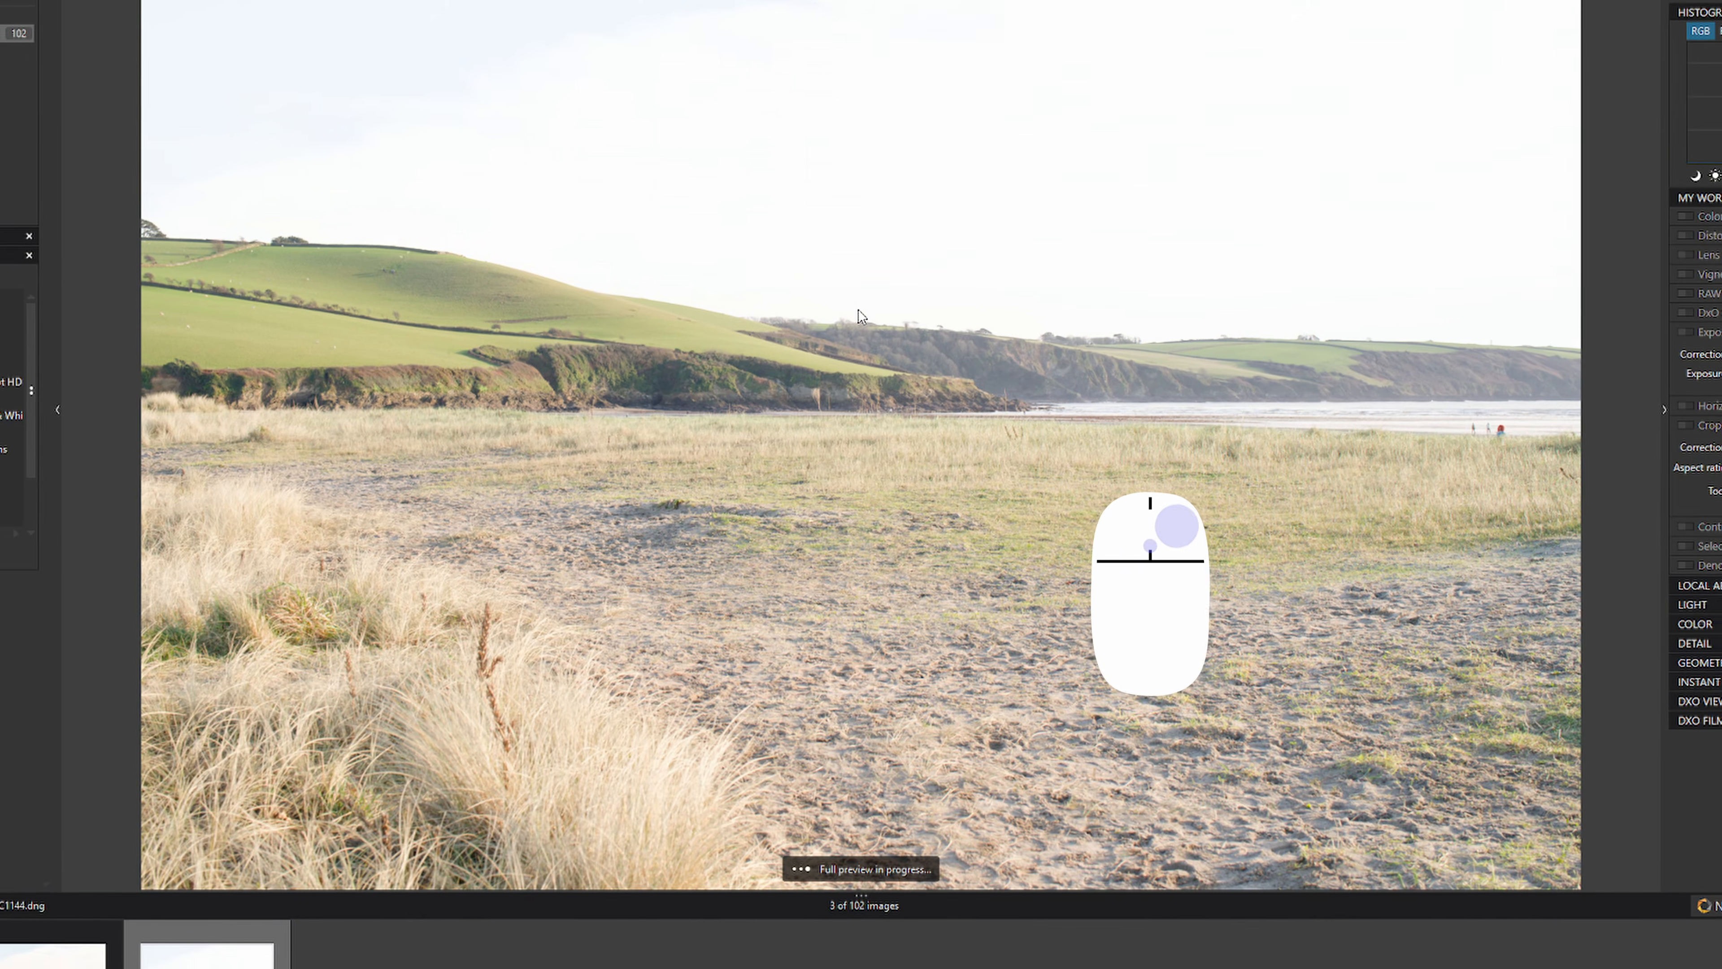
{"action": "right_click", "coordinate": [858, 310]}
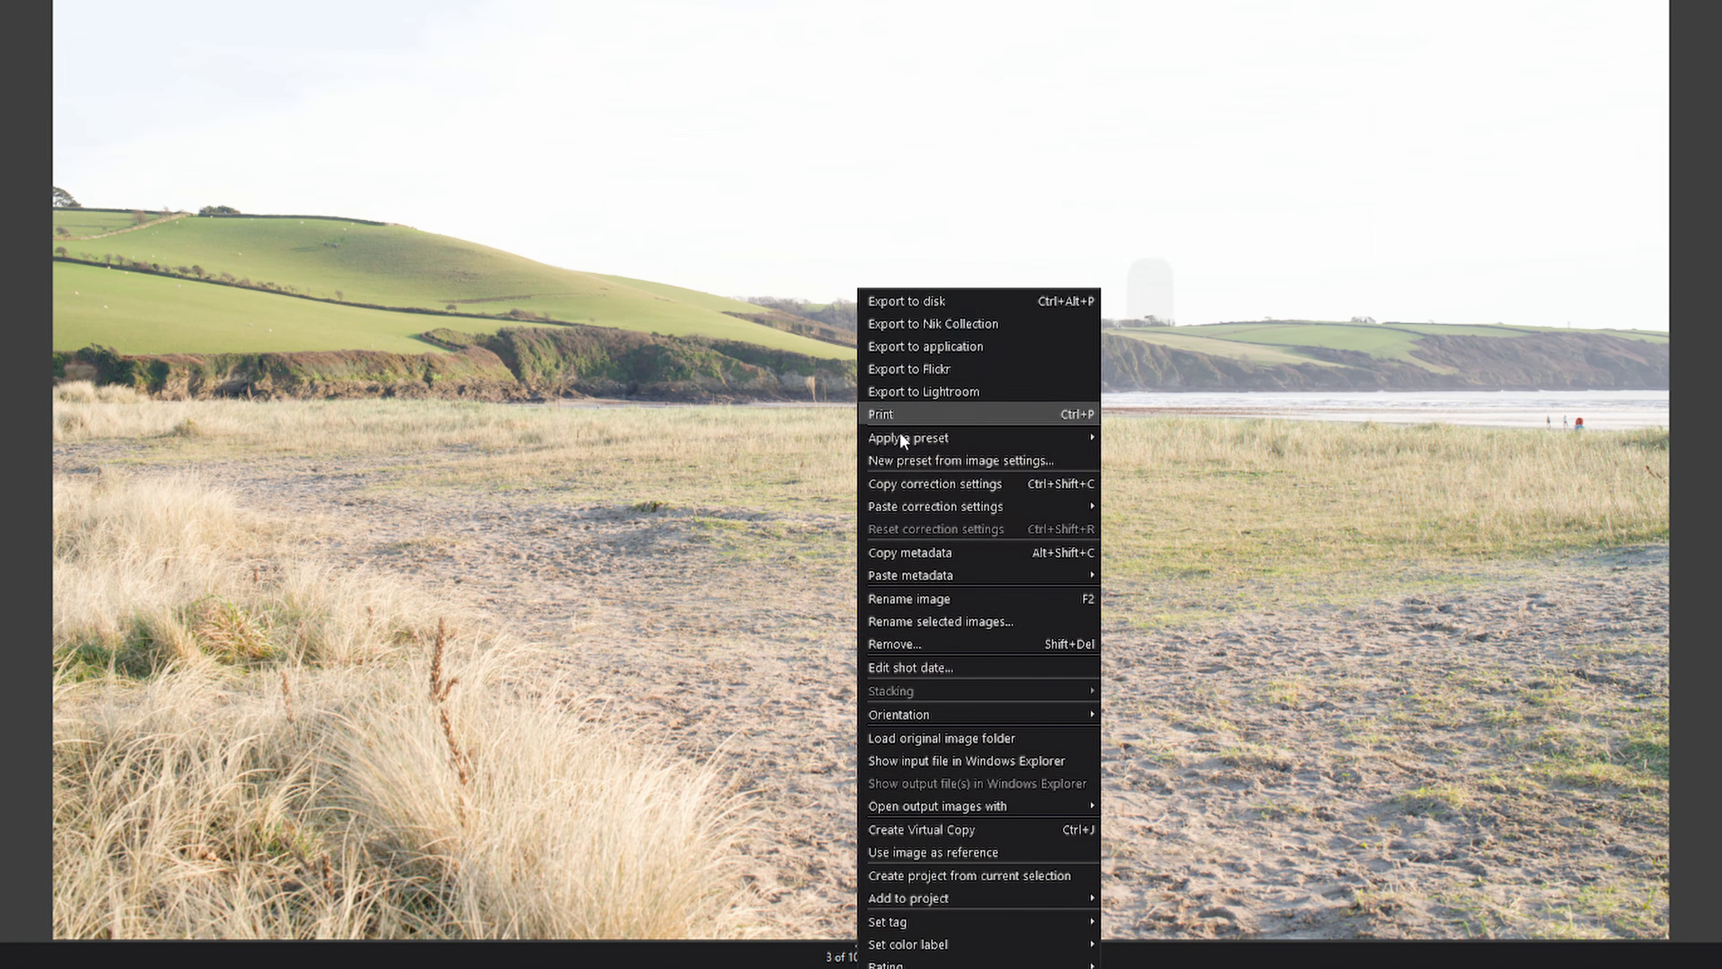
{"action": "mouse_move", "coordinate": [912, 509]}
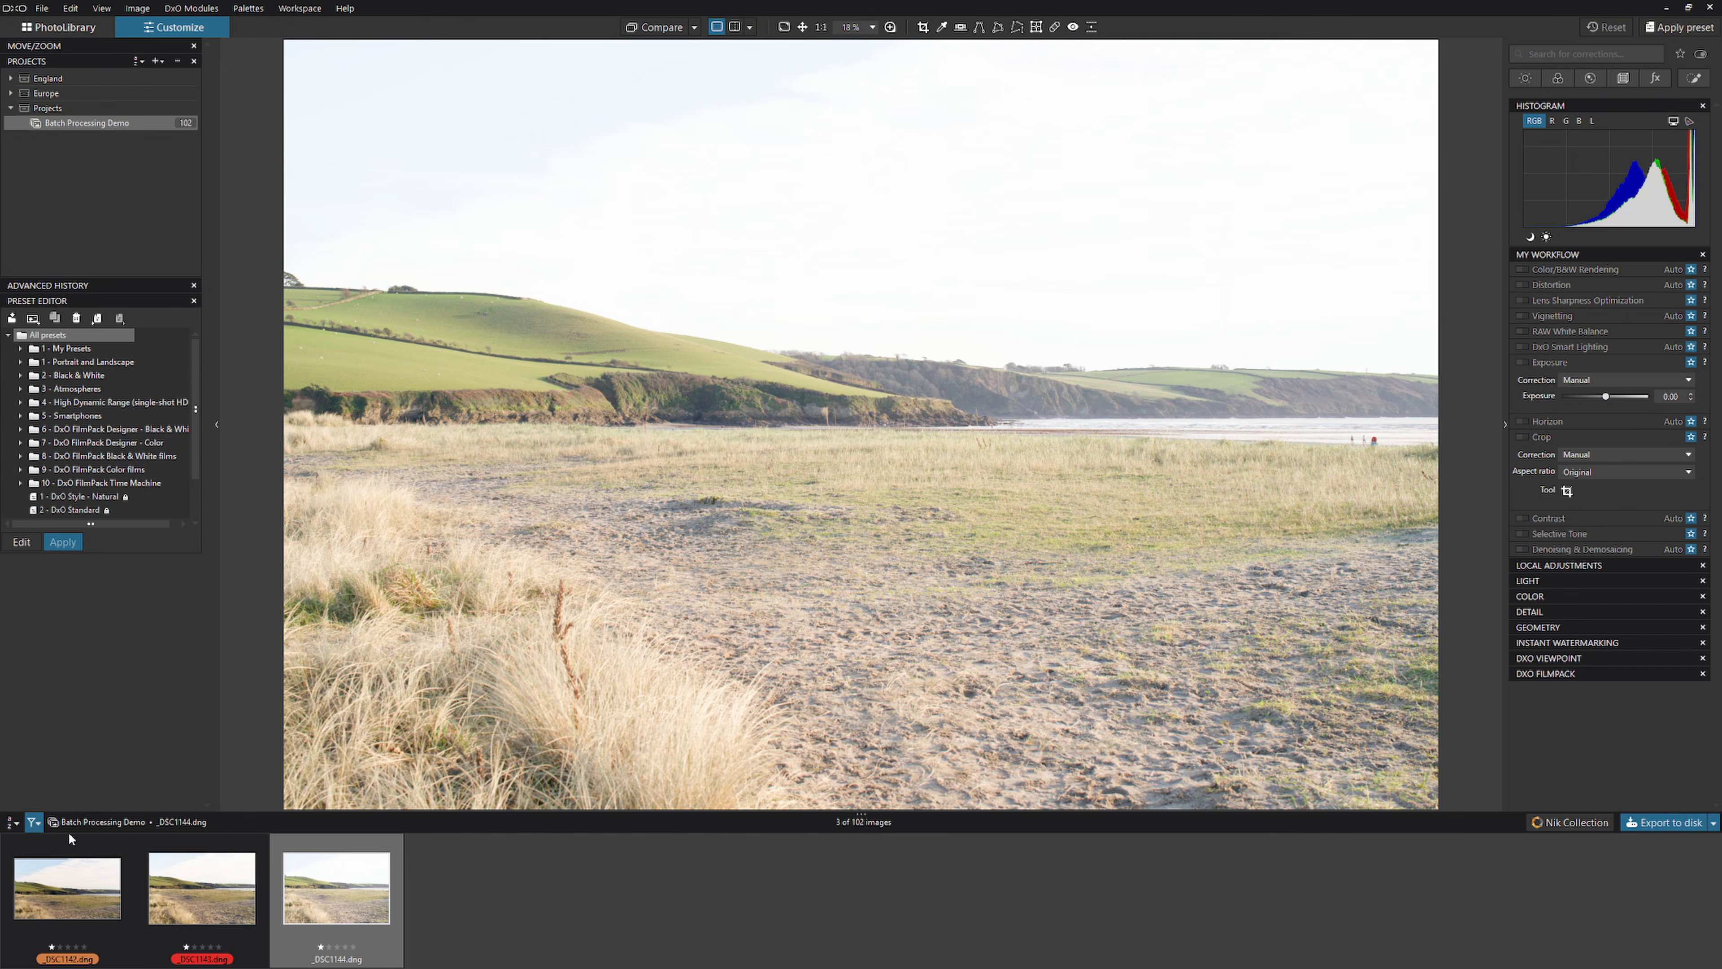
- Examine which corrections from the orange-labelled image are offered for selective pasting onto _DSC1144.dng, and cancel without pasting
{"action": "left_click", "coordinate": [62, 895]}
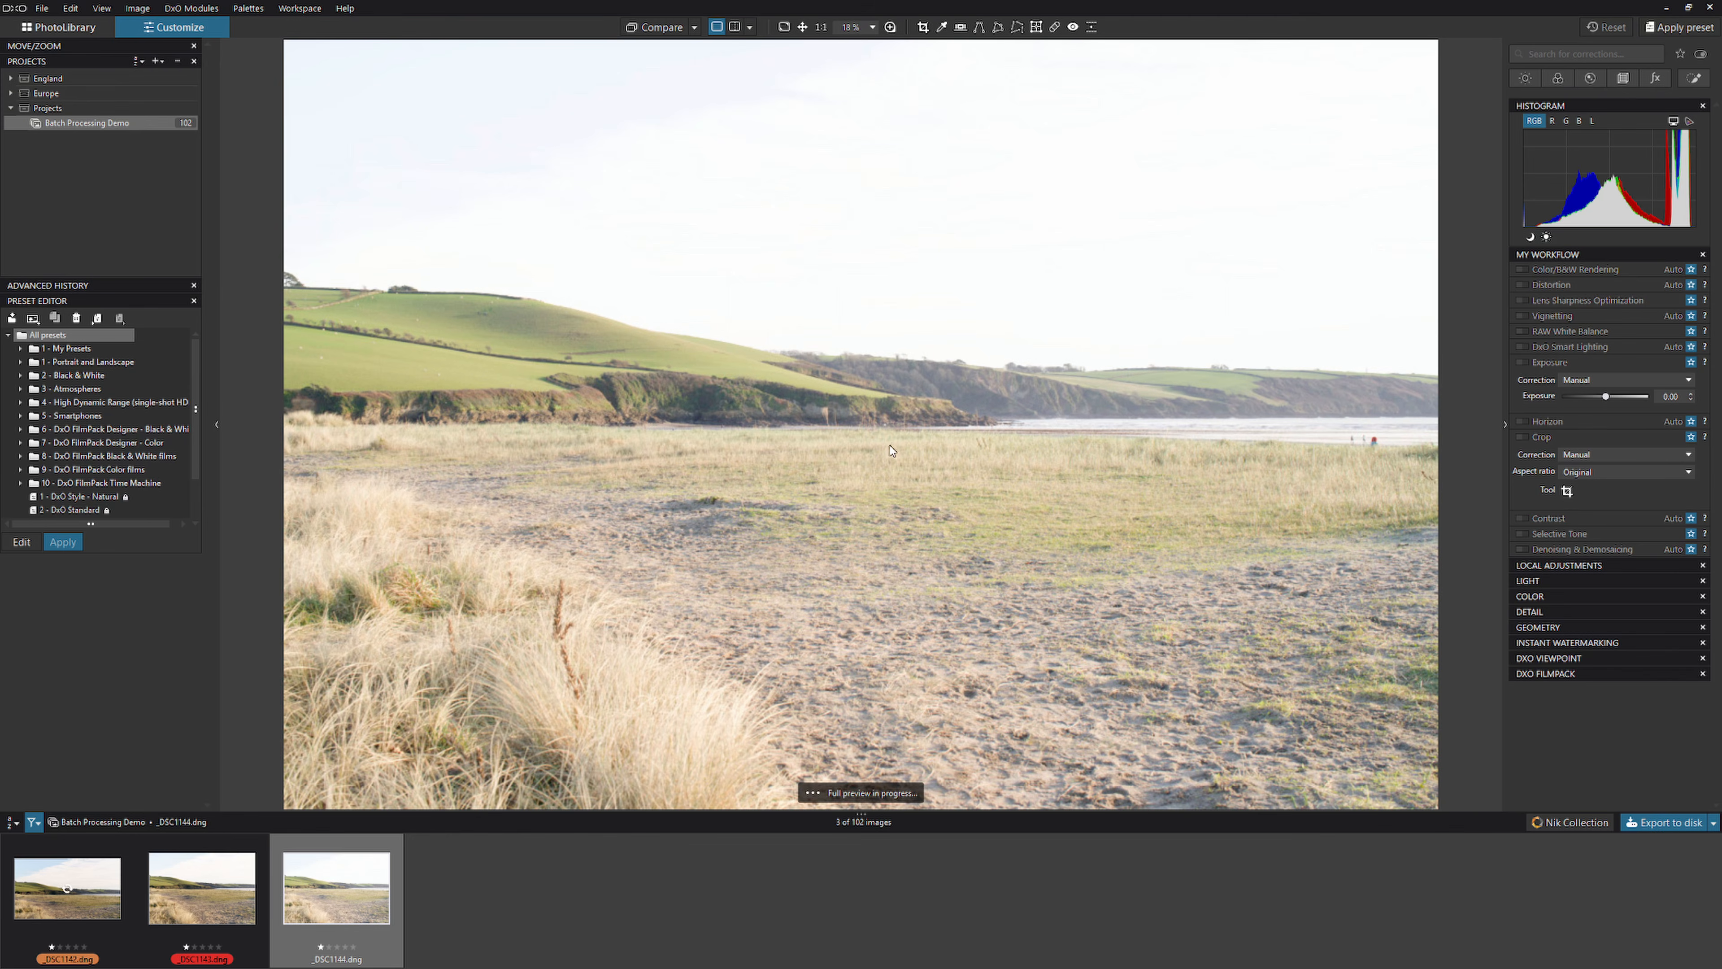
{"action": "right_click", "coordinate": [872, 421]}
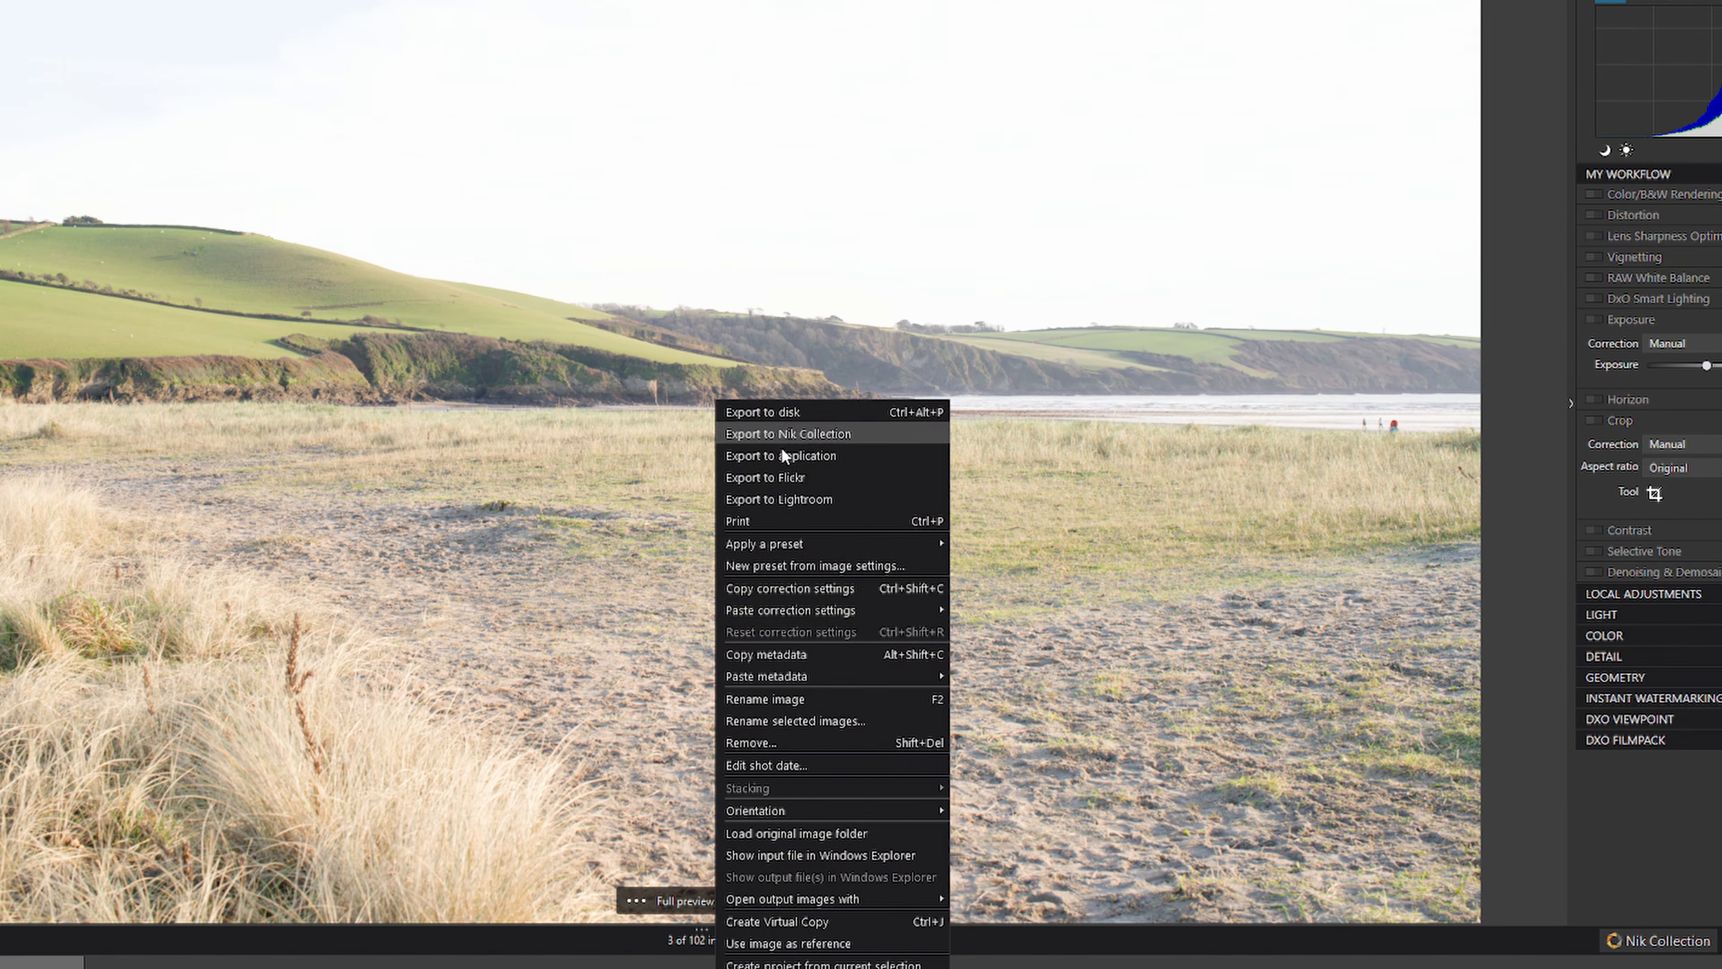
{"action": "mouse_move", "coordinate": [881, 595]}
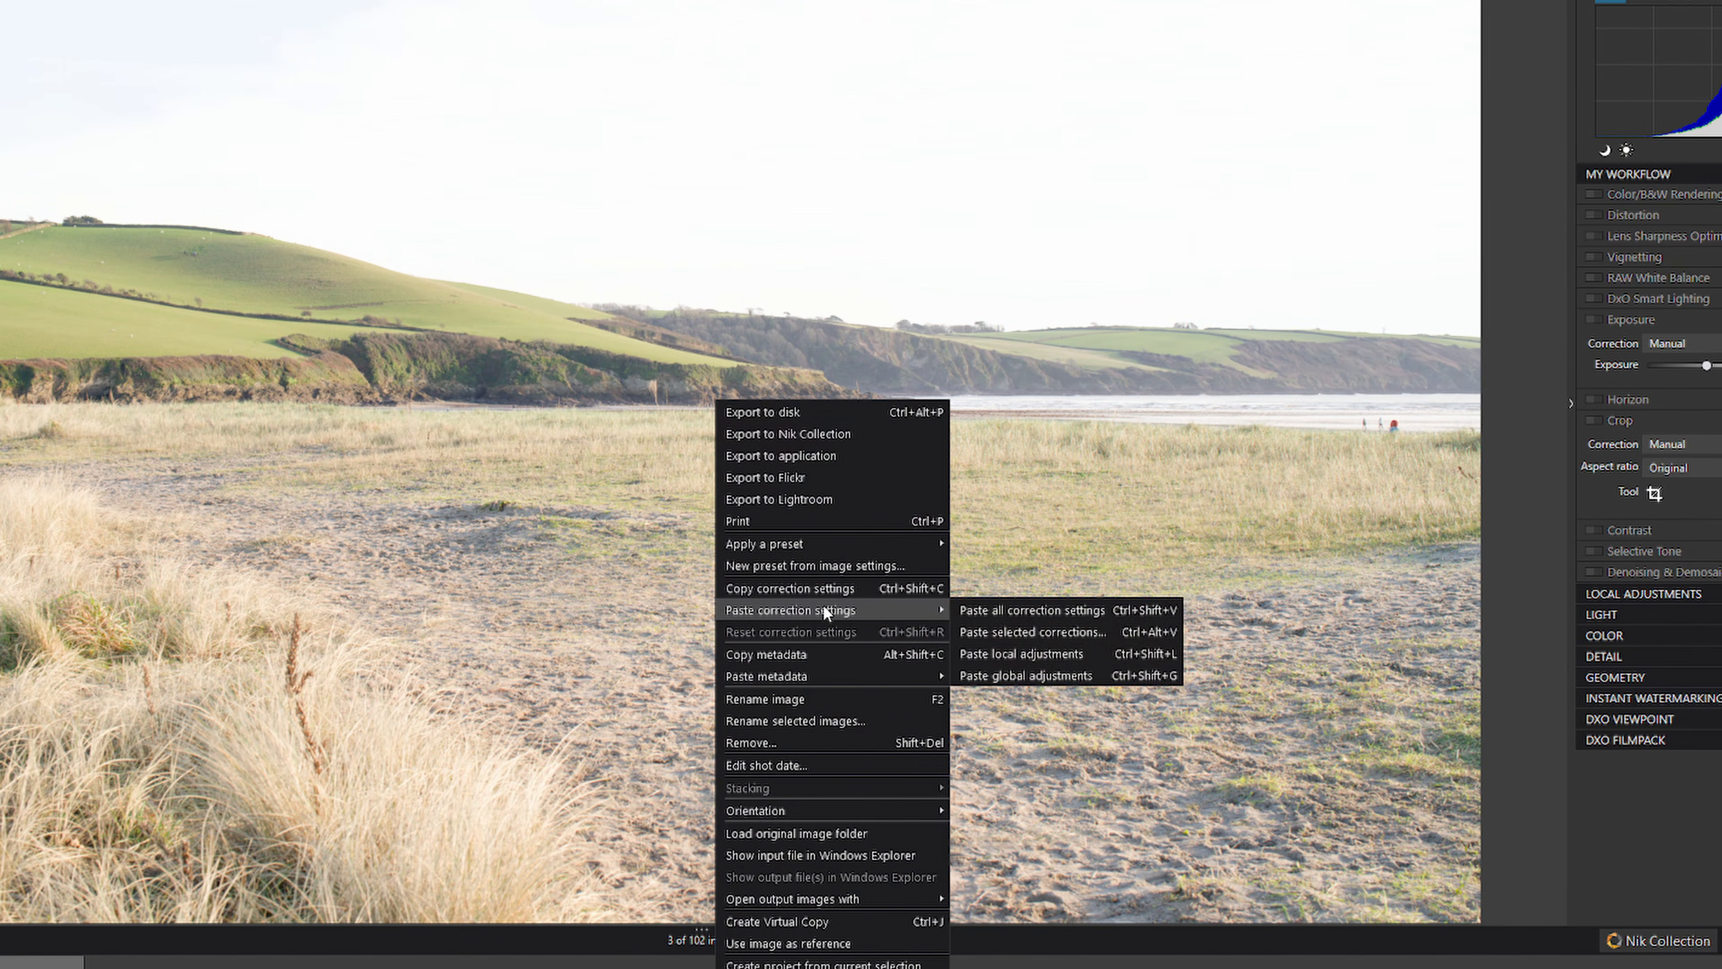
{"action": "left_click", "coordinate": [992, 631]}
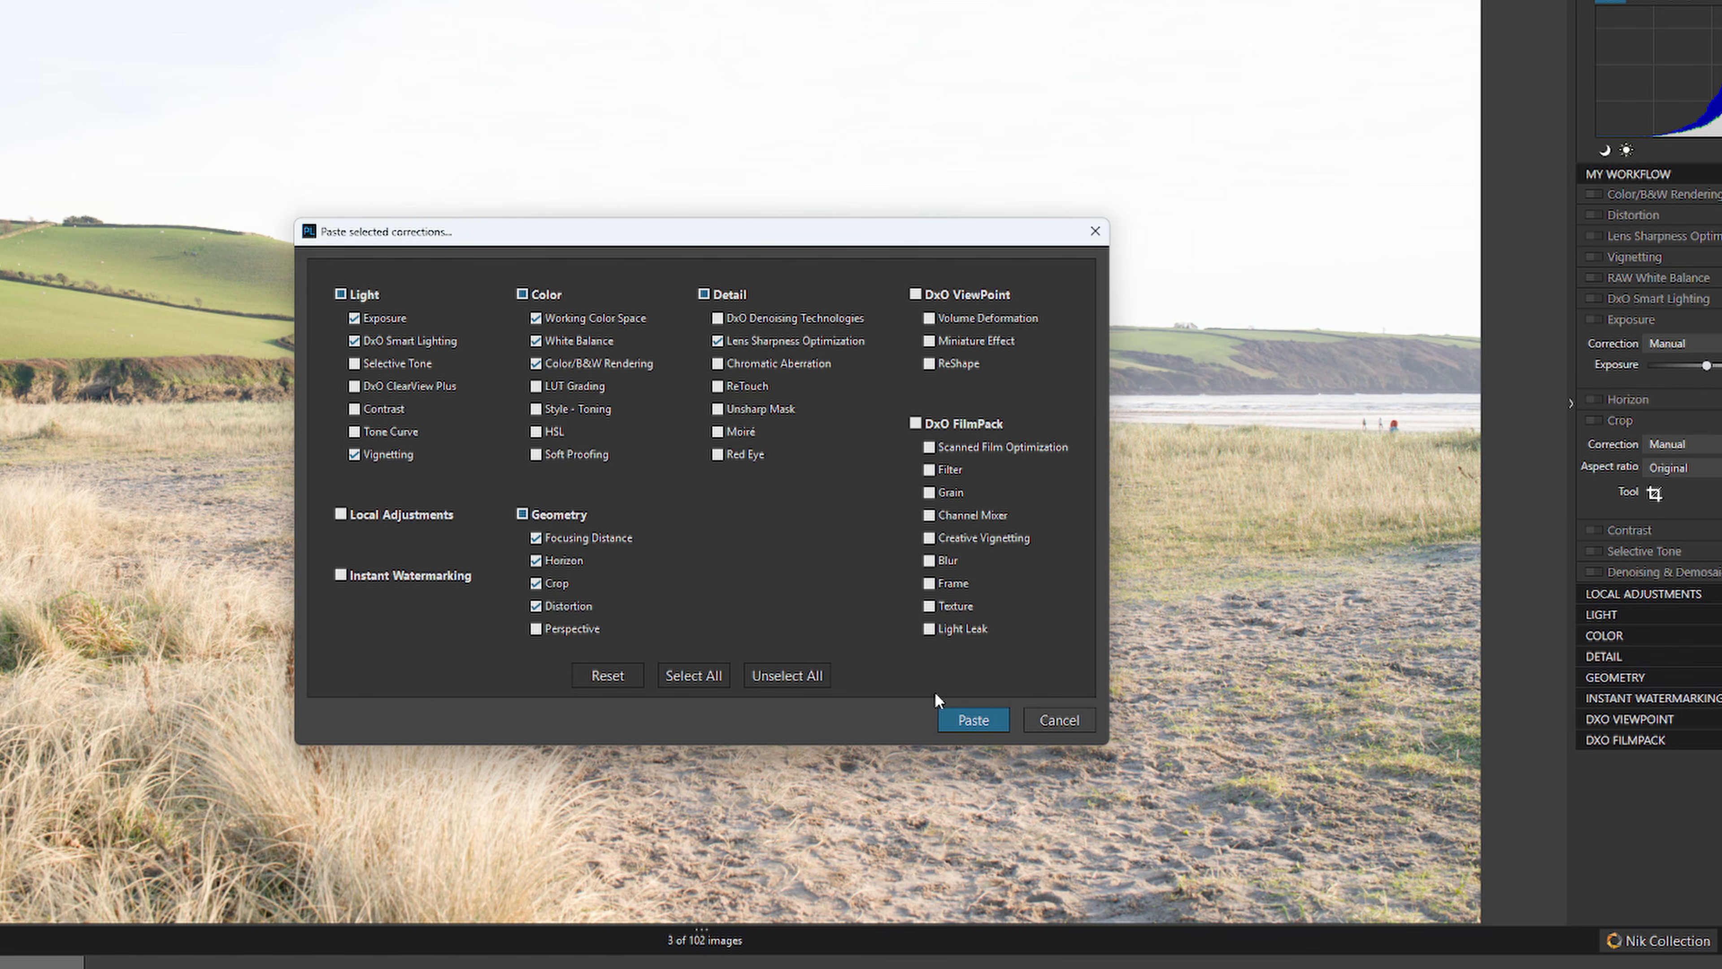
{"action": "left_click", "coordinate": [1069, 719]}
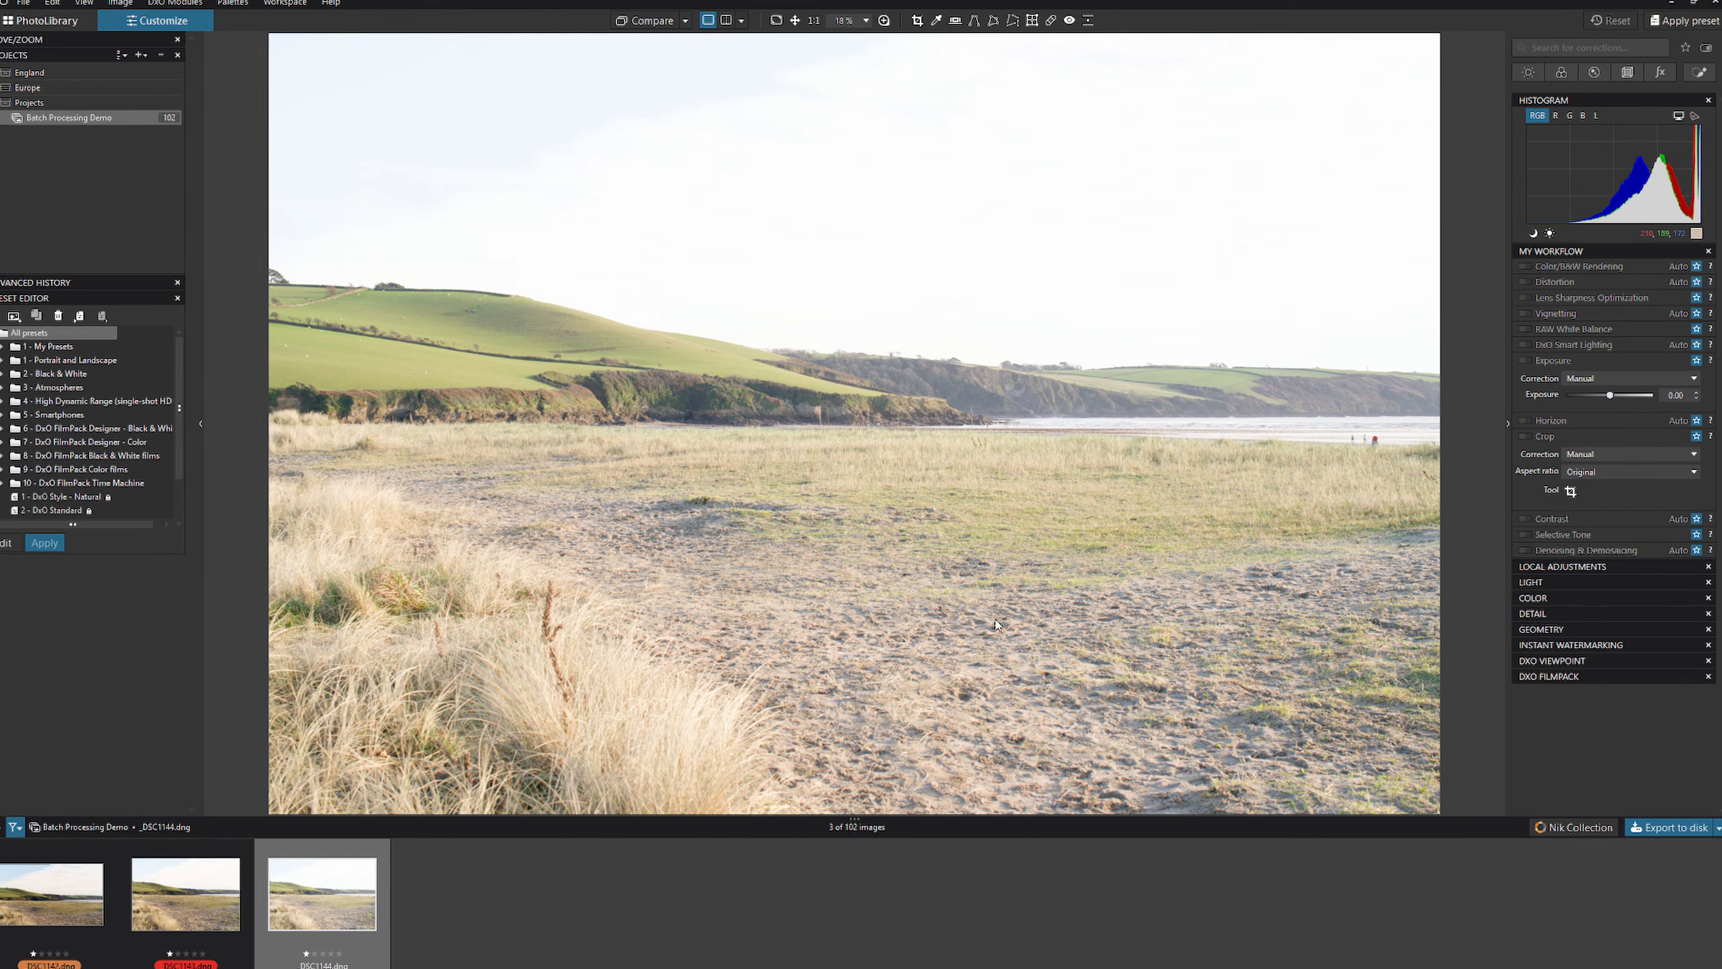
- Select the red-labelled image _DSC1143.dng and copy its correction settings
{"action": "left_click", "coordinate": [195, 893]}
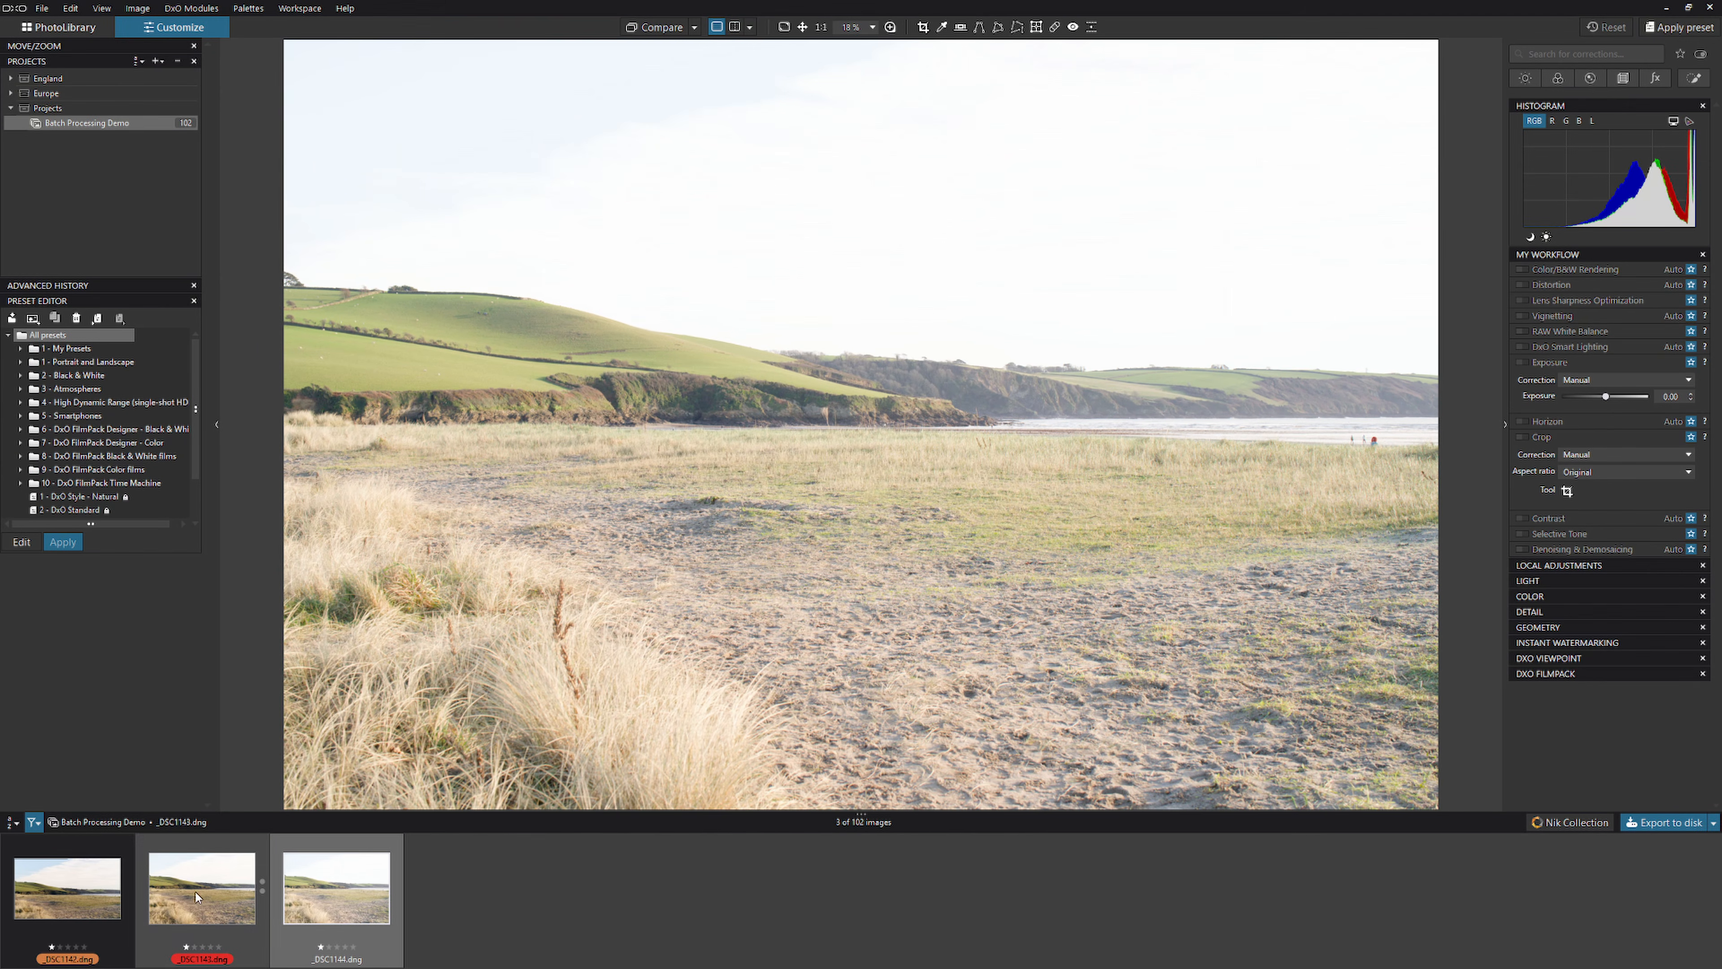
{"action": "left_click", "coordinate": [196, 892]}
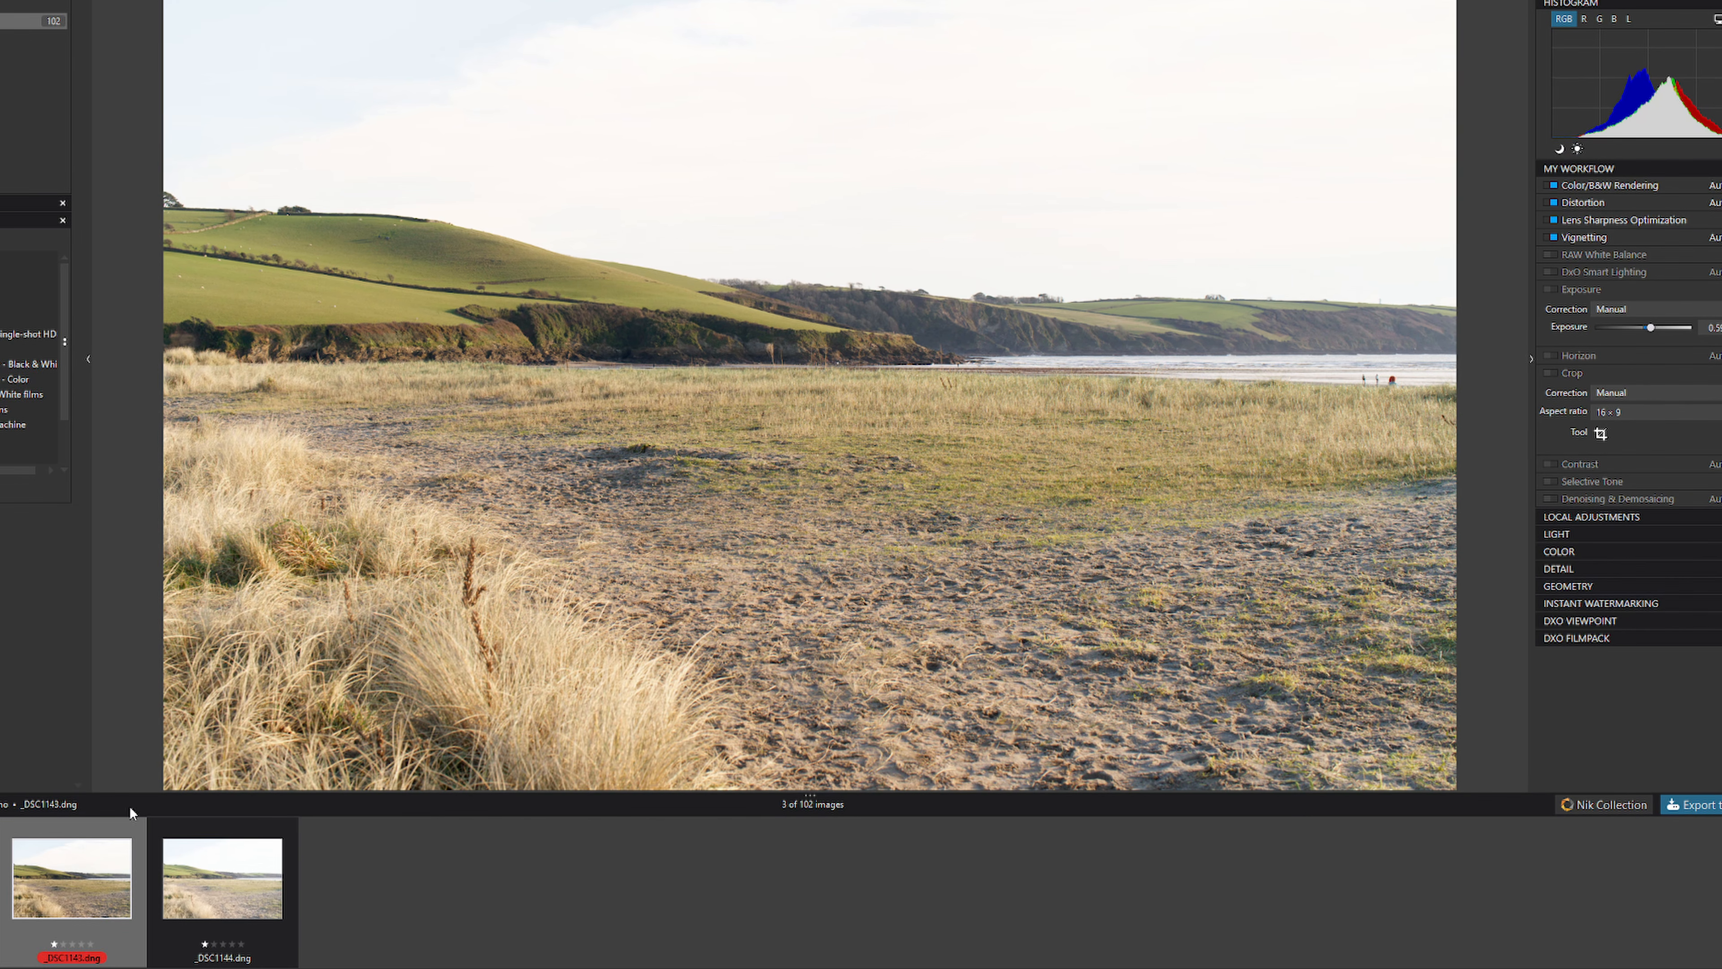
{"action": "right_click", "coordinate": [801, 286]}
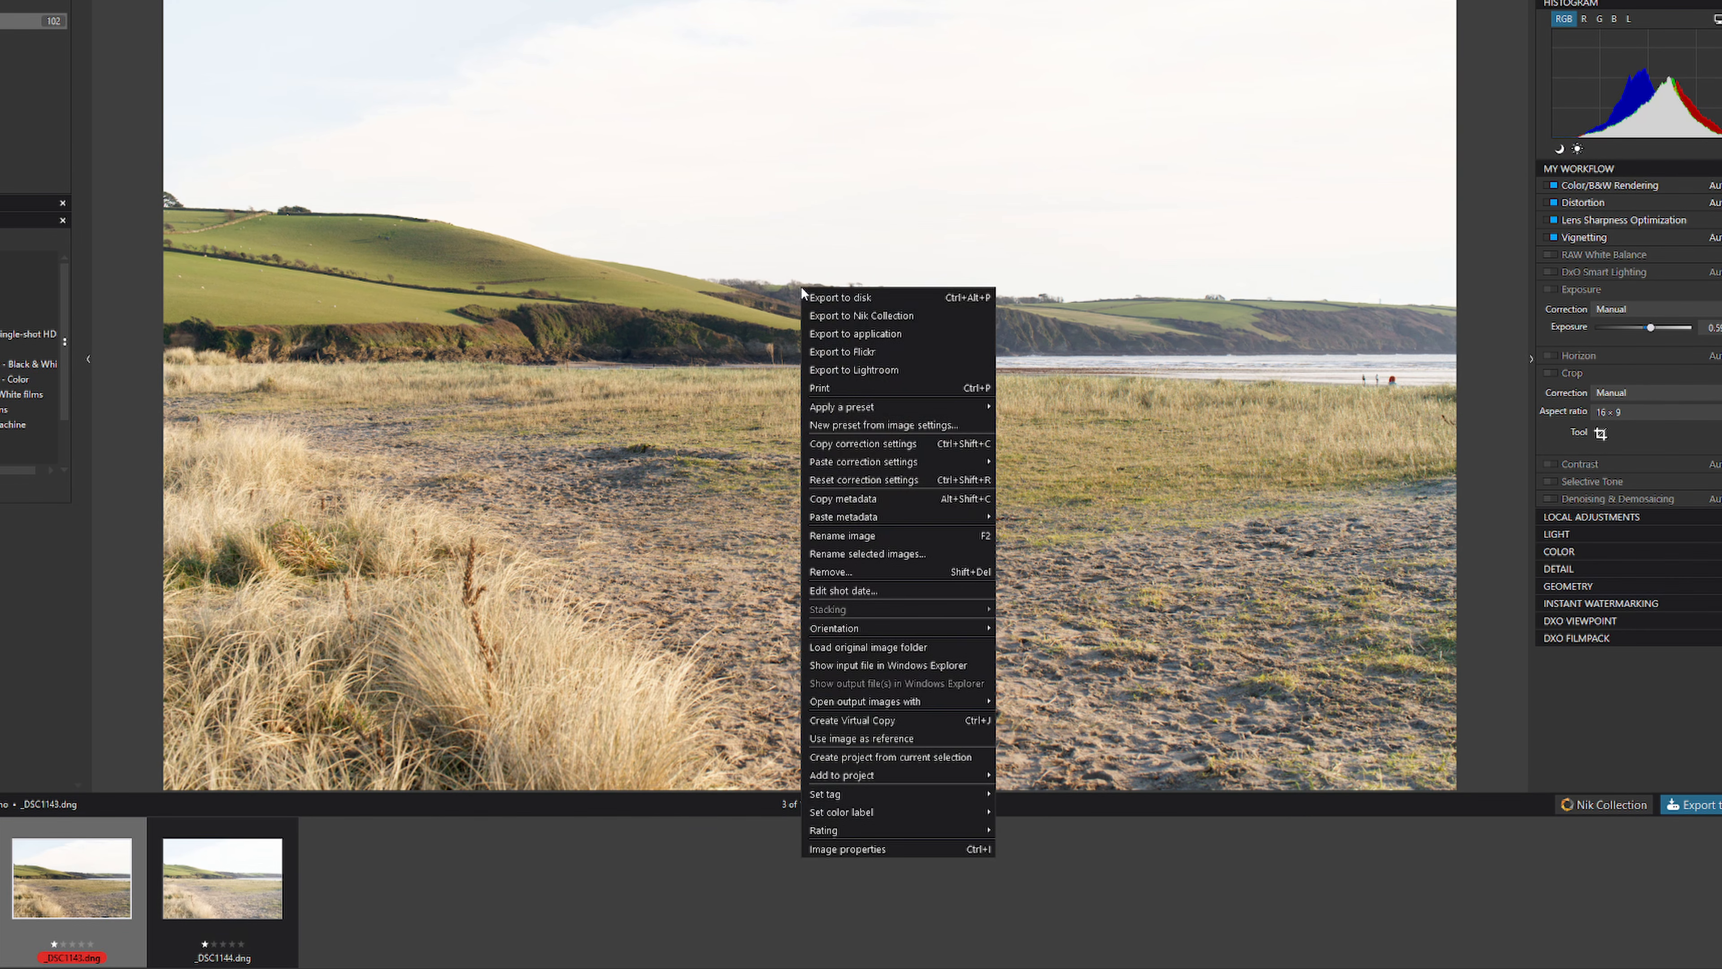
{"action": "left_click", "coordinate": [865, 442]}
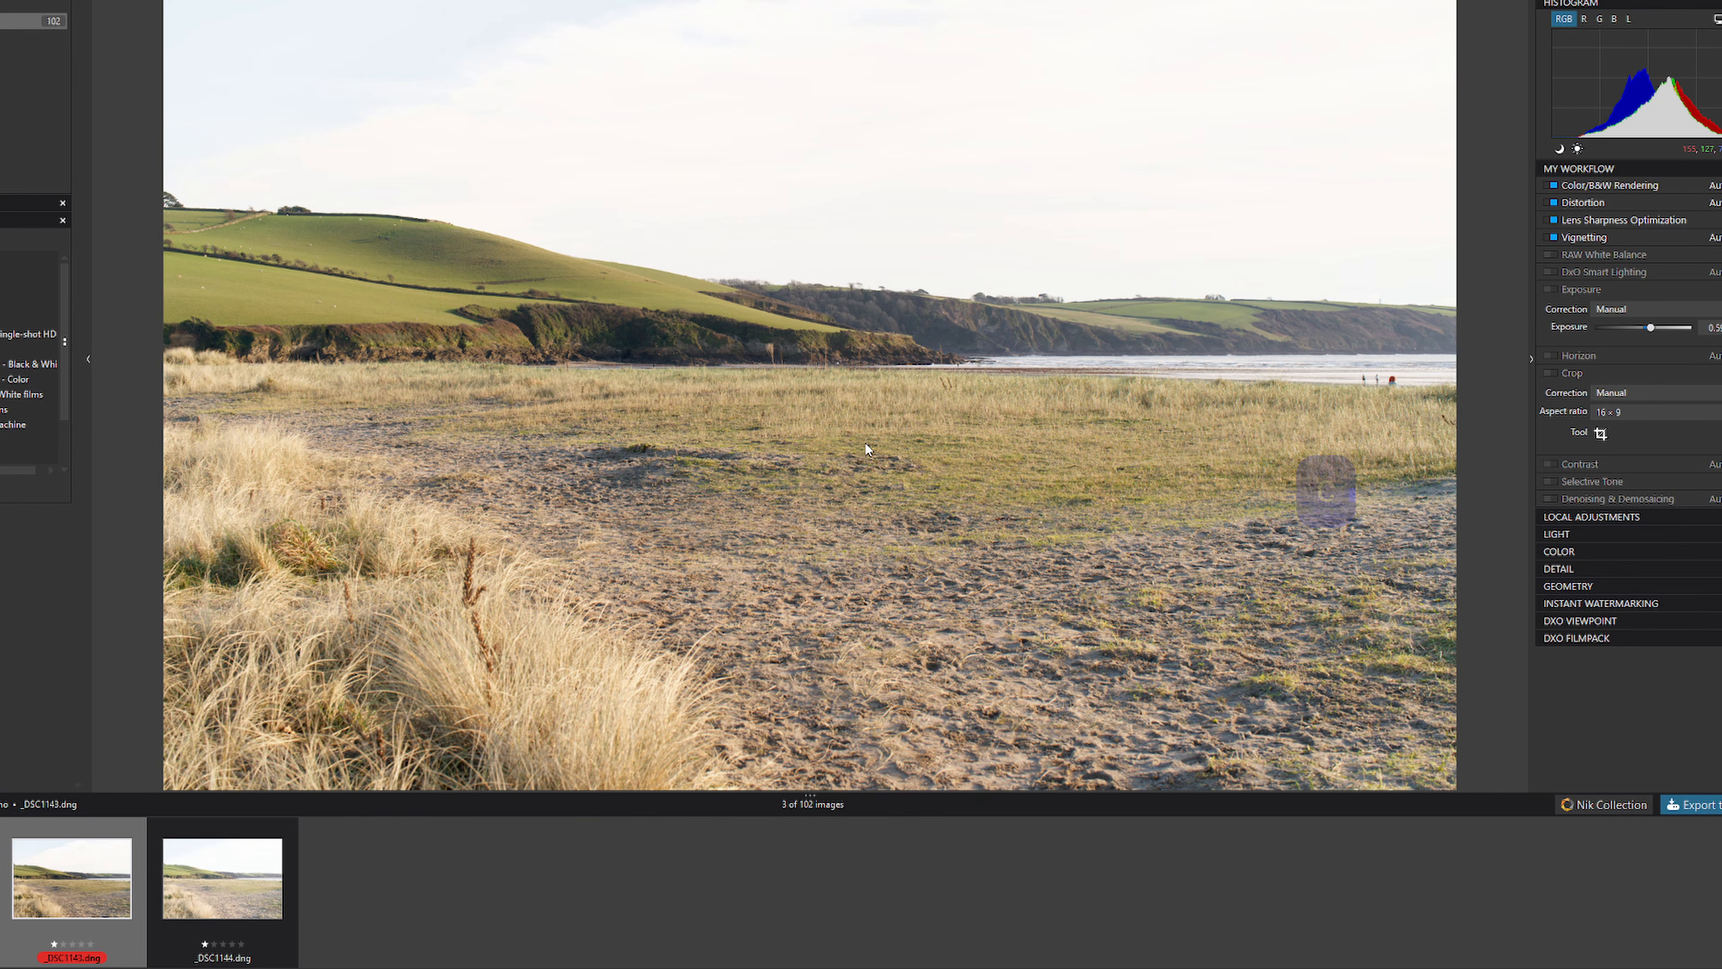
- Select the unlabelled image _DSC1144.dng and open the choice of selected corrections to paste from the red-labelled image
{"action": "left_click", "coordinate": [222, 878]}
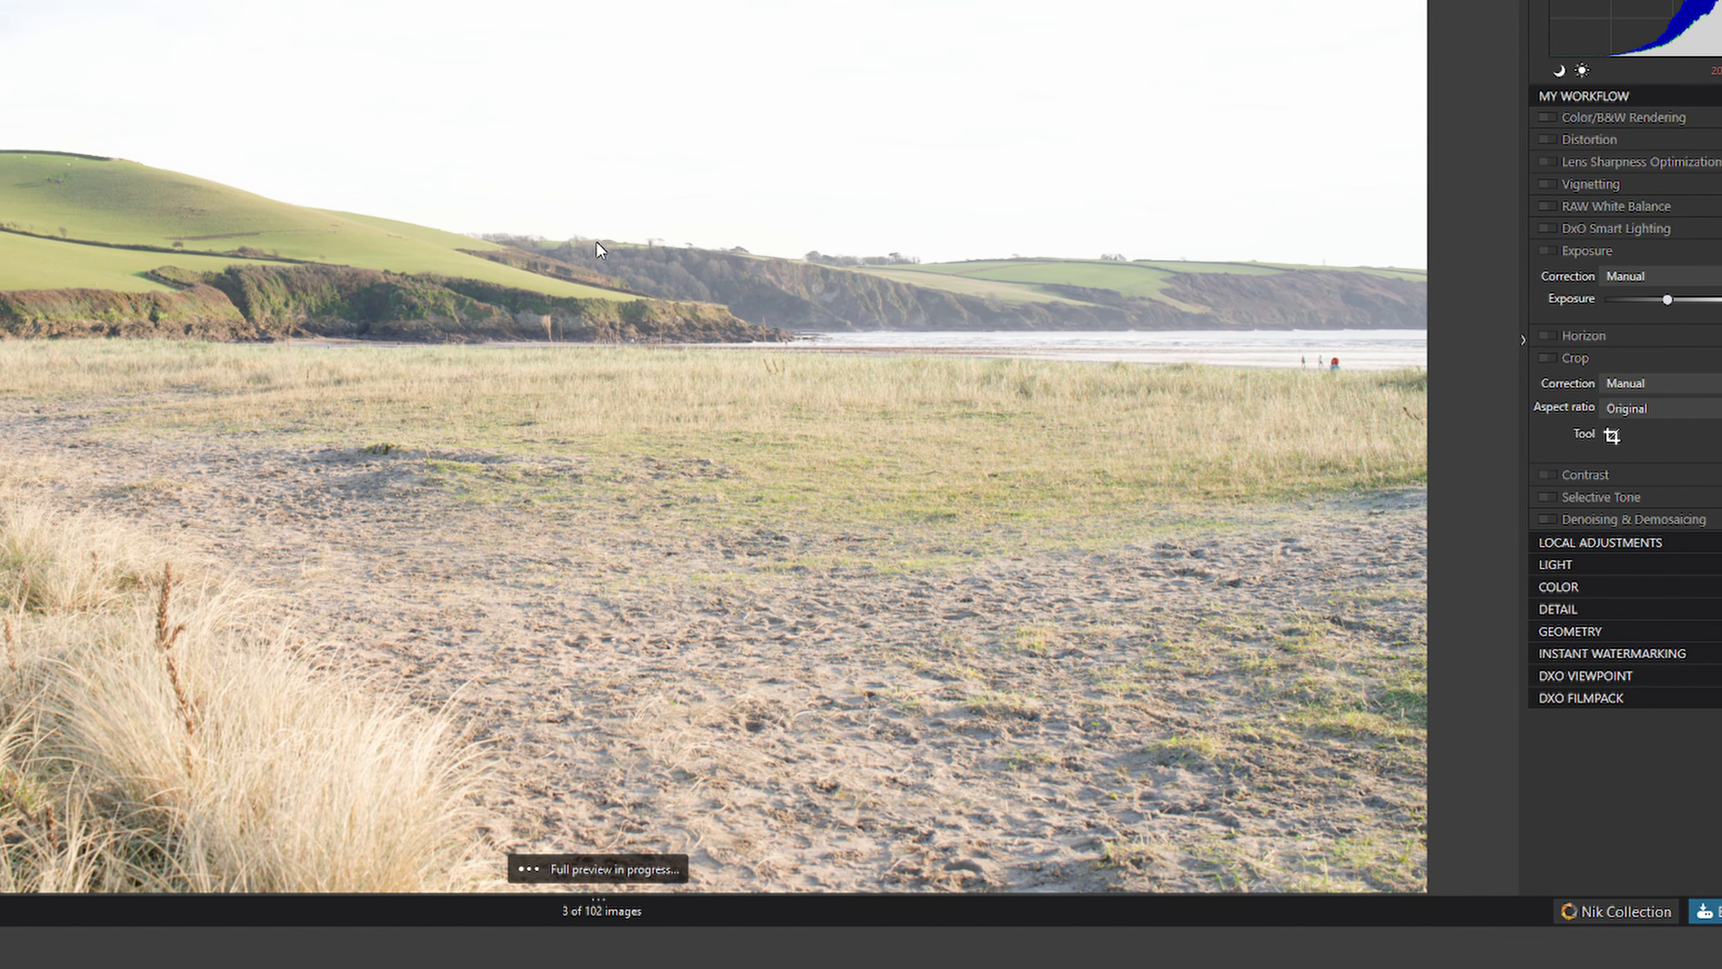
{"action": "right_click", "coordinate": [596, 242]}
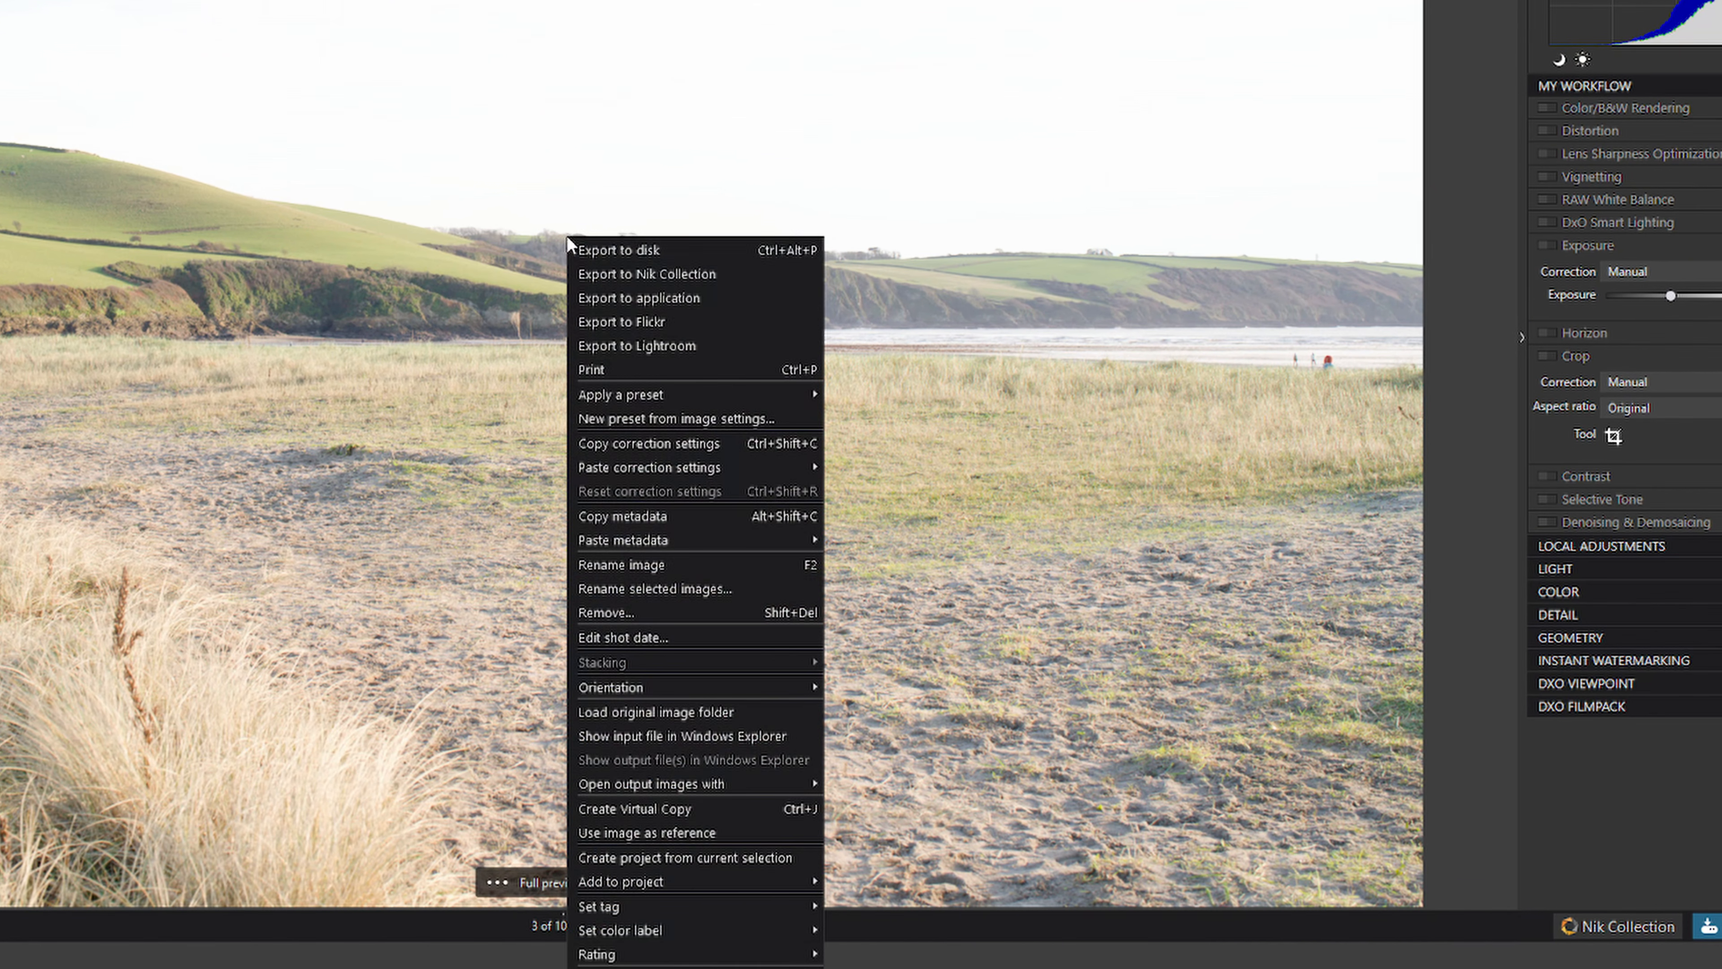
{"action": "mouse_move", "coordinate": [625, 467]}
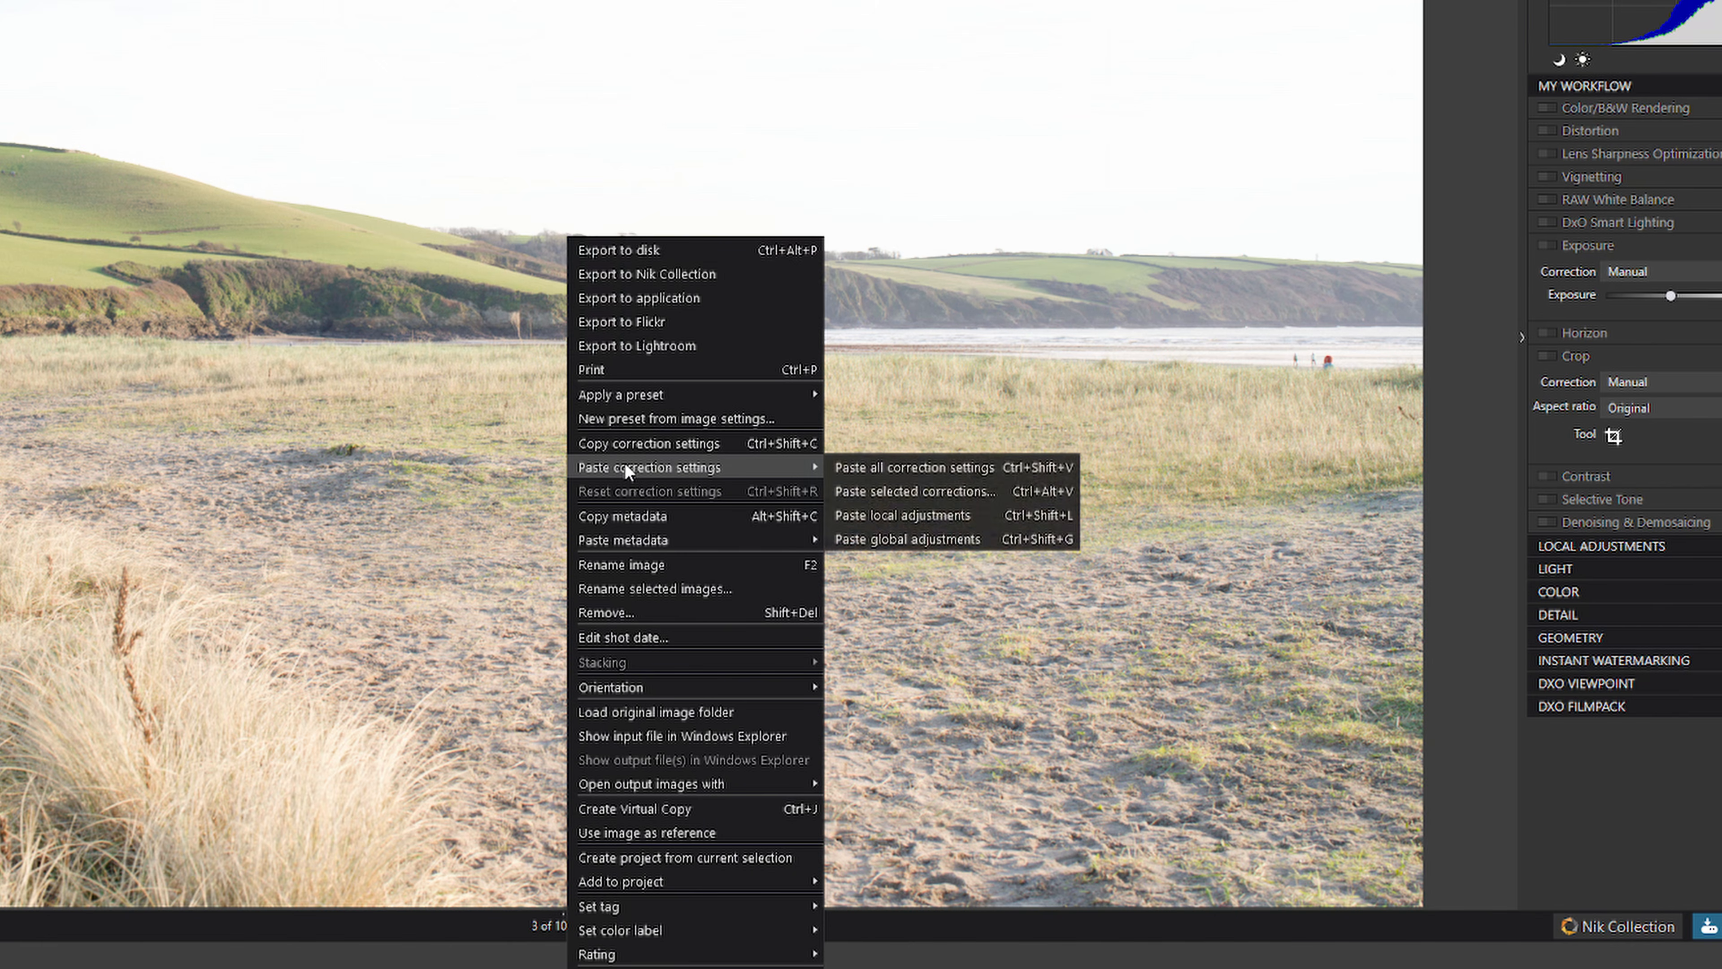
{"action": "left_click", "coordinate": [869, 499]}
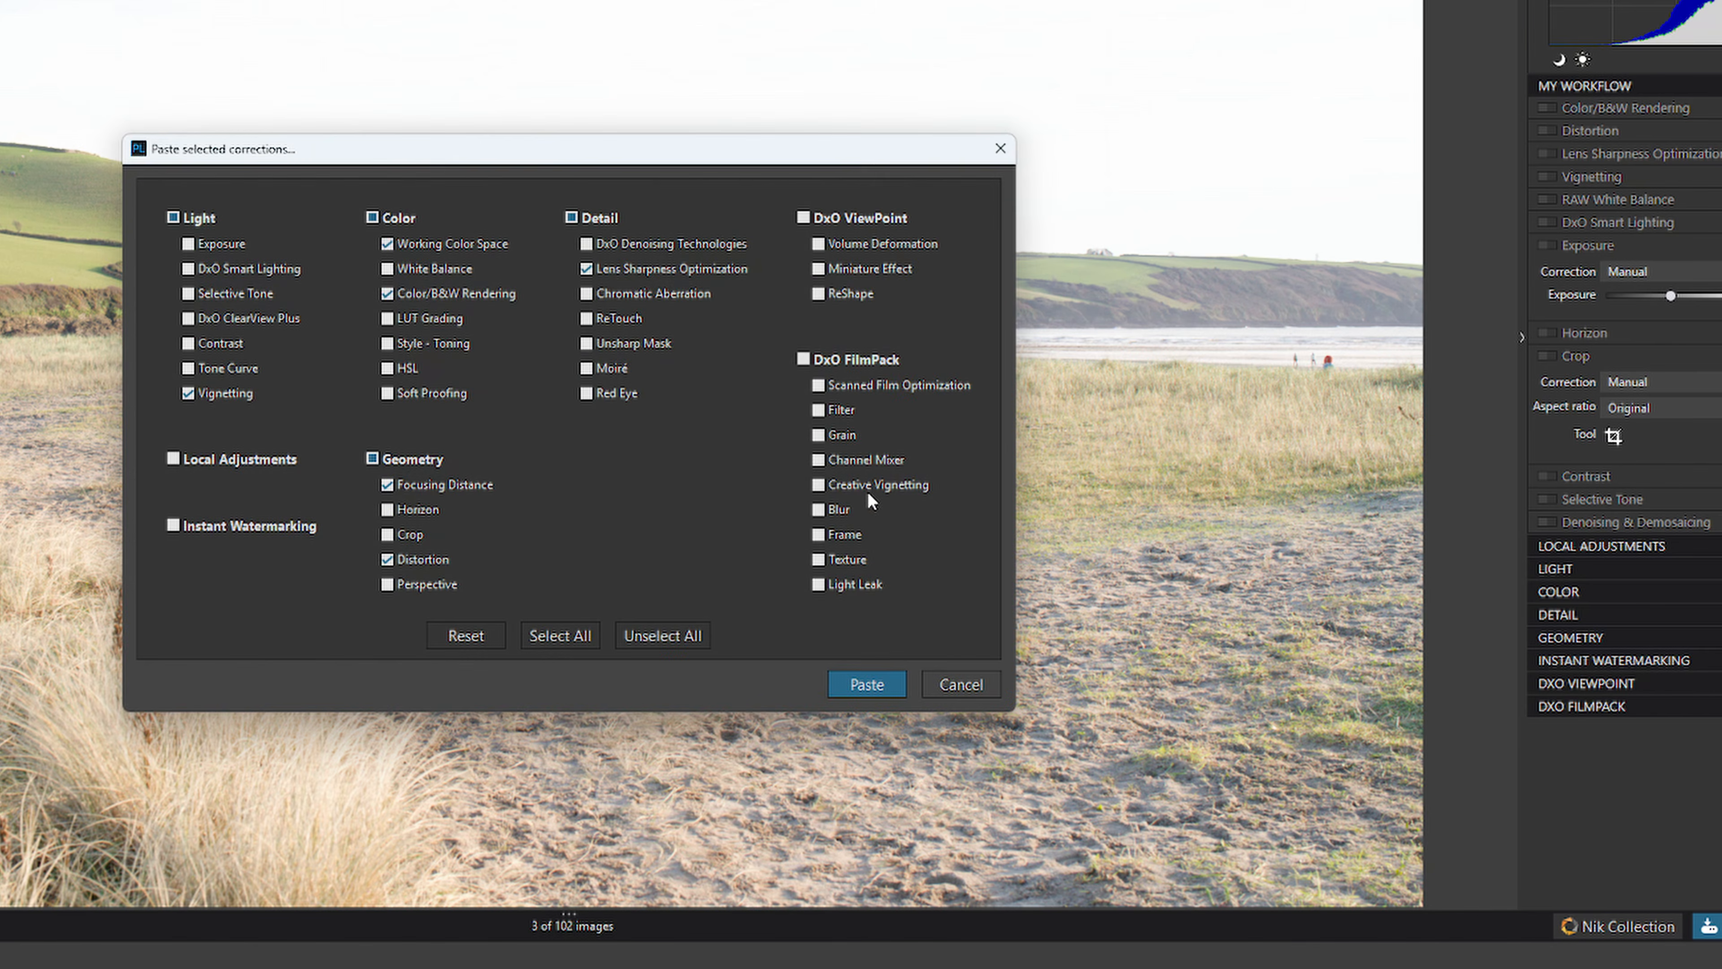